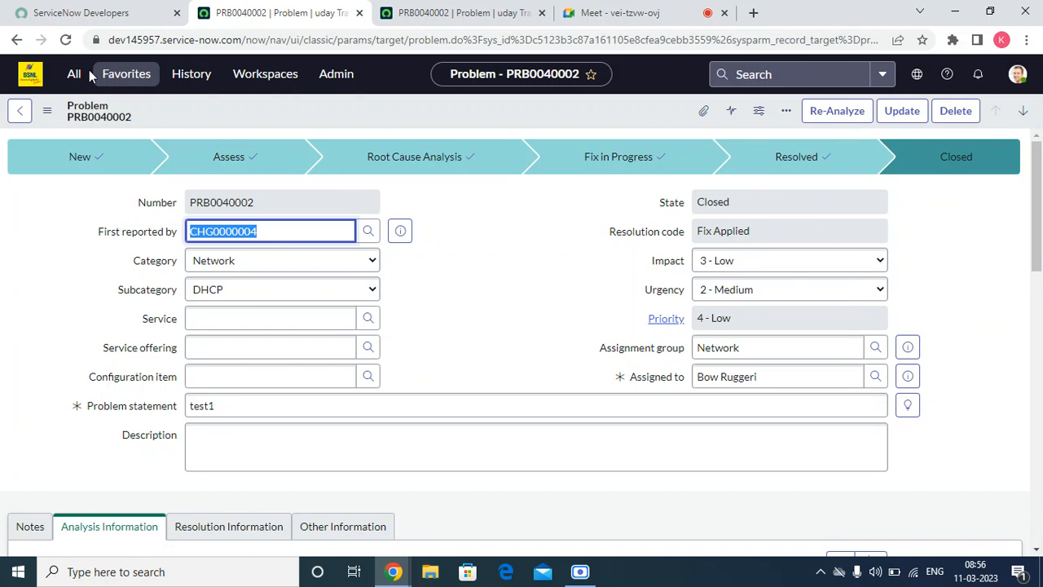
# Step: Open Change > Create New from the All menu filtered by 'change', closing the extra Problem tab
pyautogui.click(74, 74)
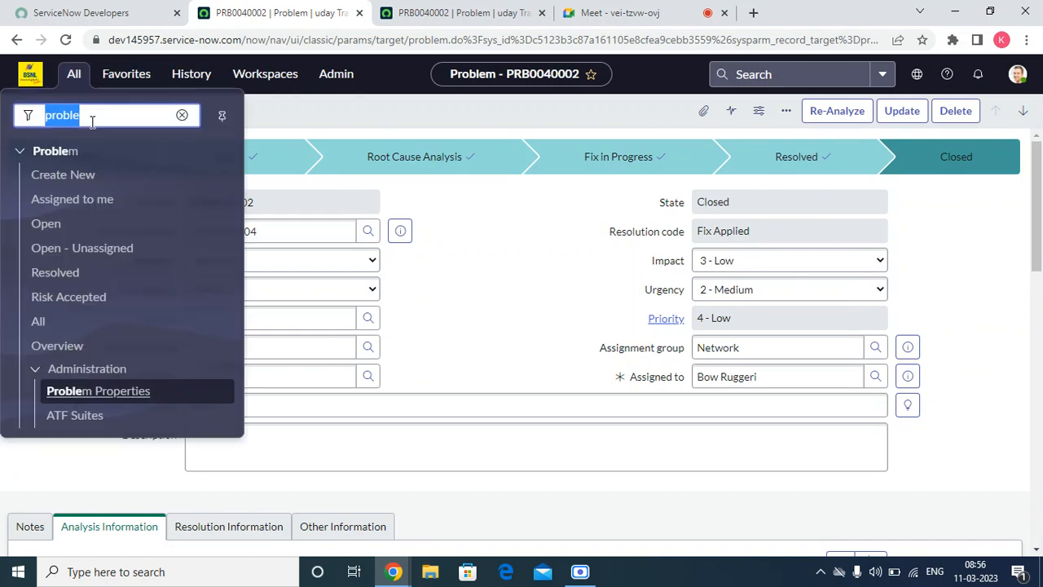
pyautogui.write('change')
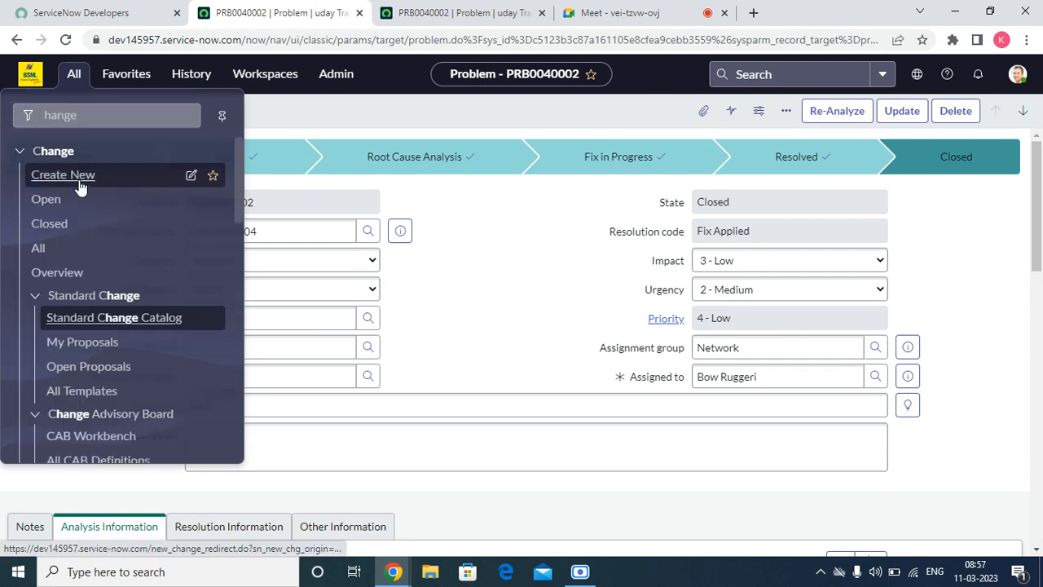
pyautogui.click(79, 178)
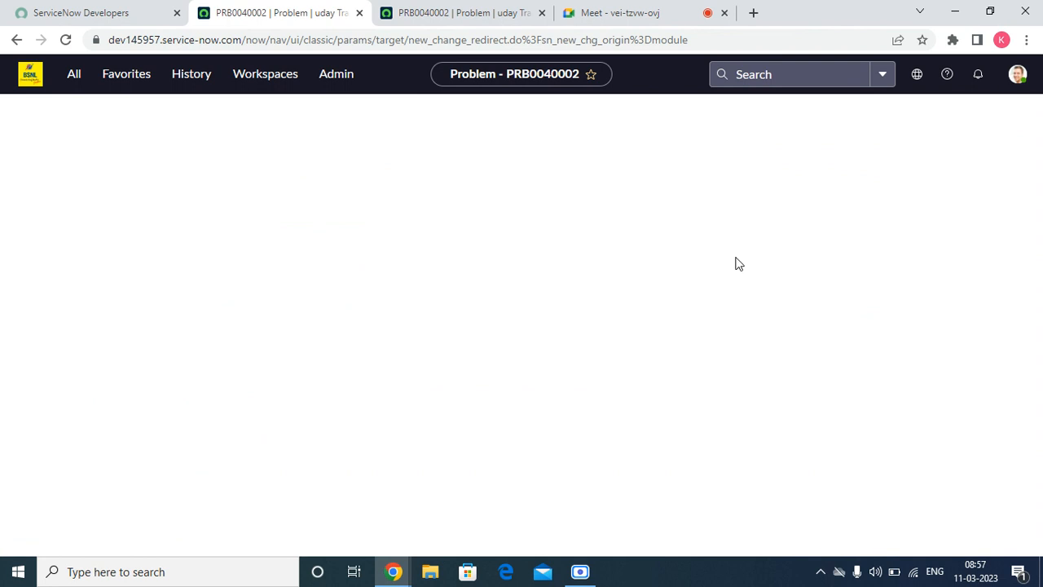
pyautogui.click(479, 16)
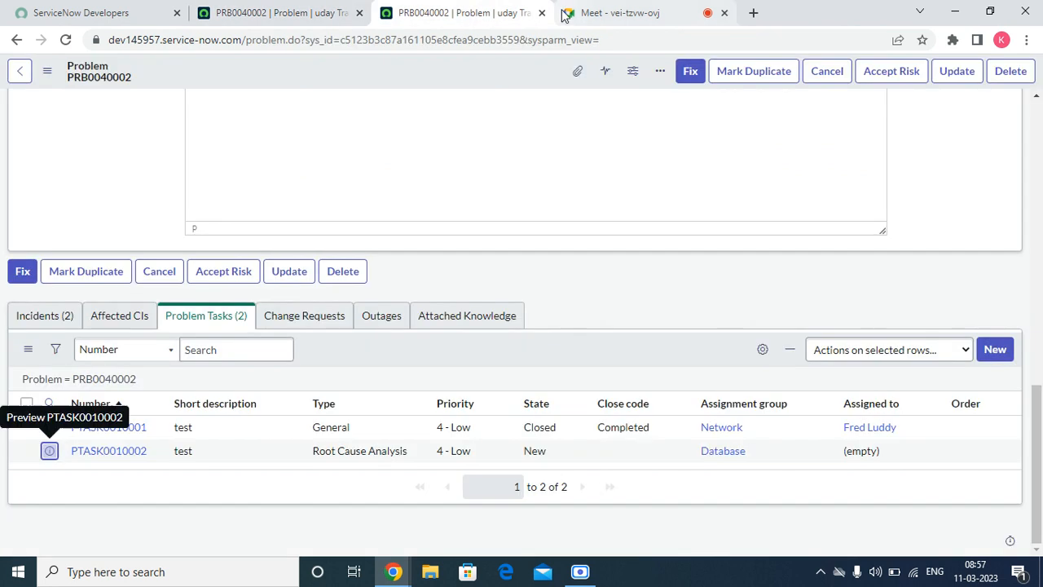
pyautogui.click(542, 14)
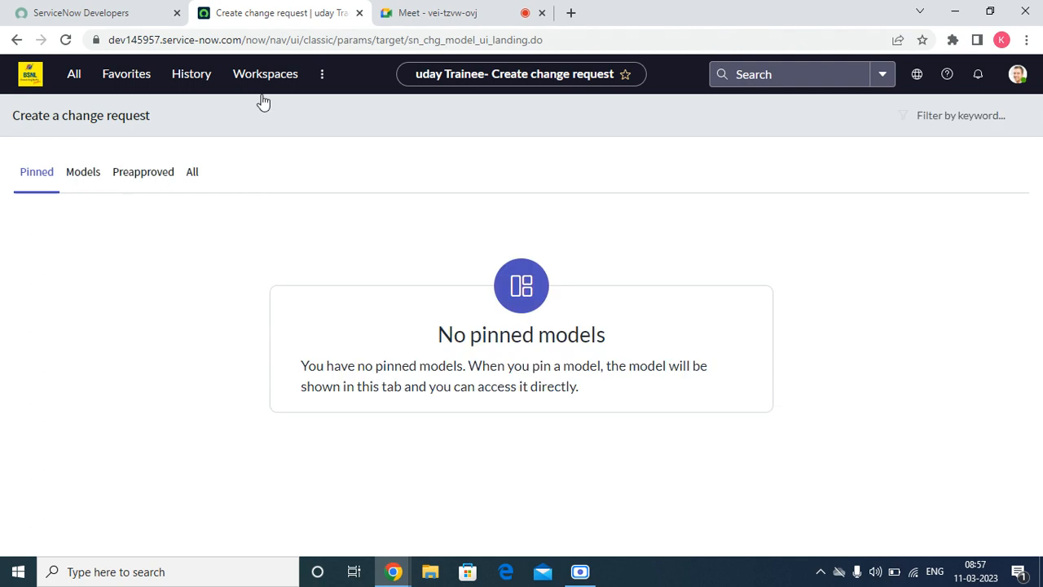
# Step: List every change model under the All tab of models
pyautogui.click(101, 172)
pyautogui.click(118, 176)
pyautogui.click(191, 176)
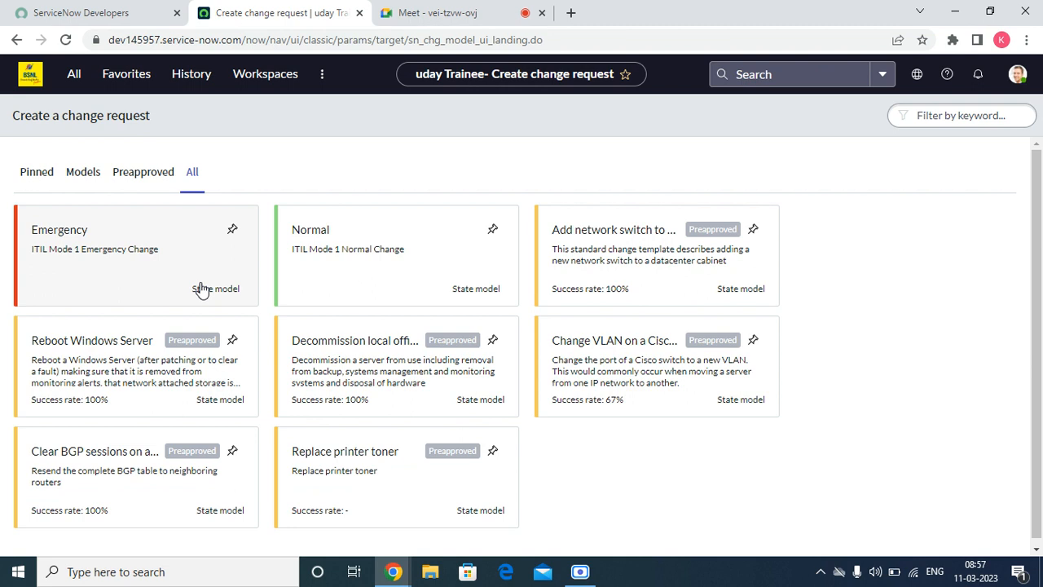
# Step: Choose the Normal change model and set the new request's Category to Service
pyautogui.click(417, 268)
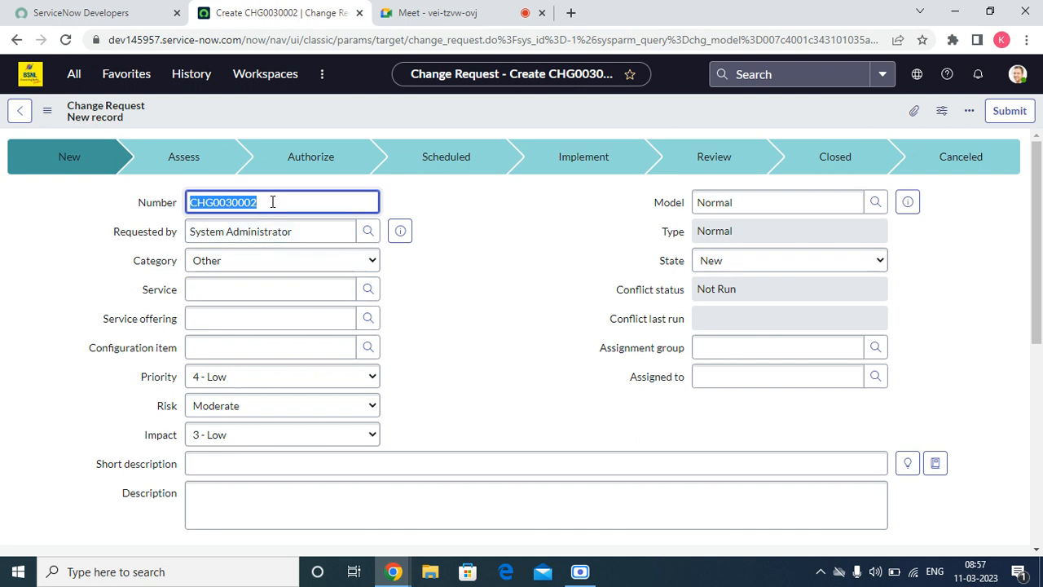
pyautogui.click(300, 235)
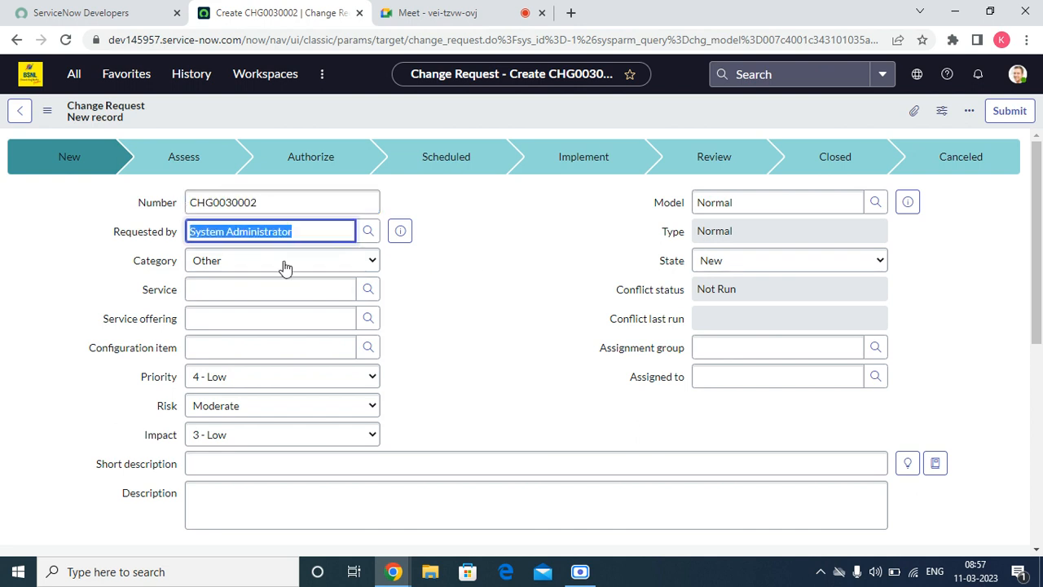
pyautogui.click(284, 267)
pyautogui.click(227, 322)
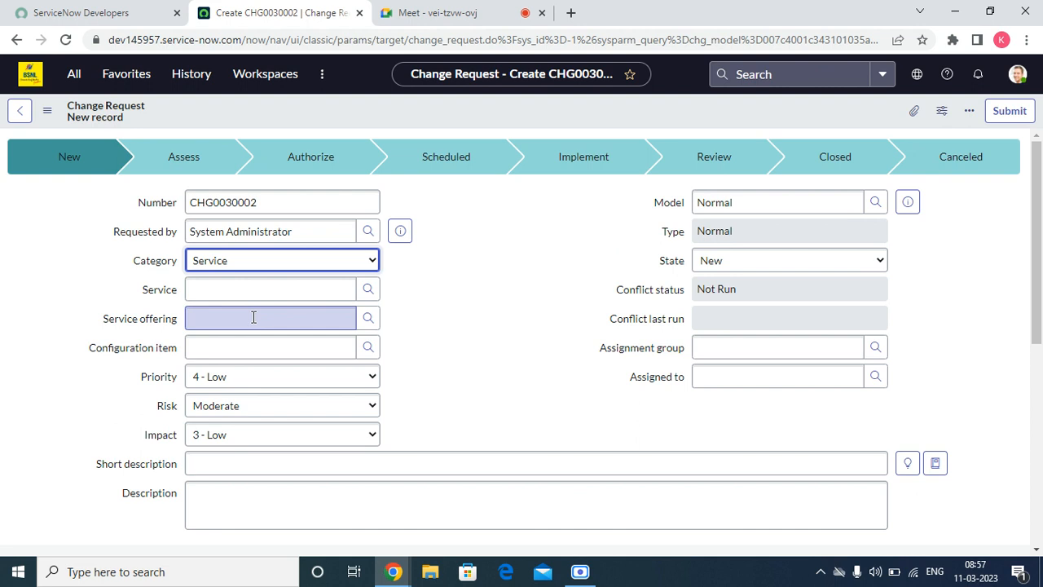
pyautogui.click(216, 295)
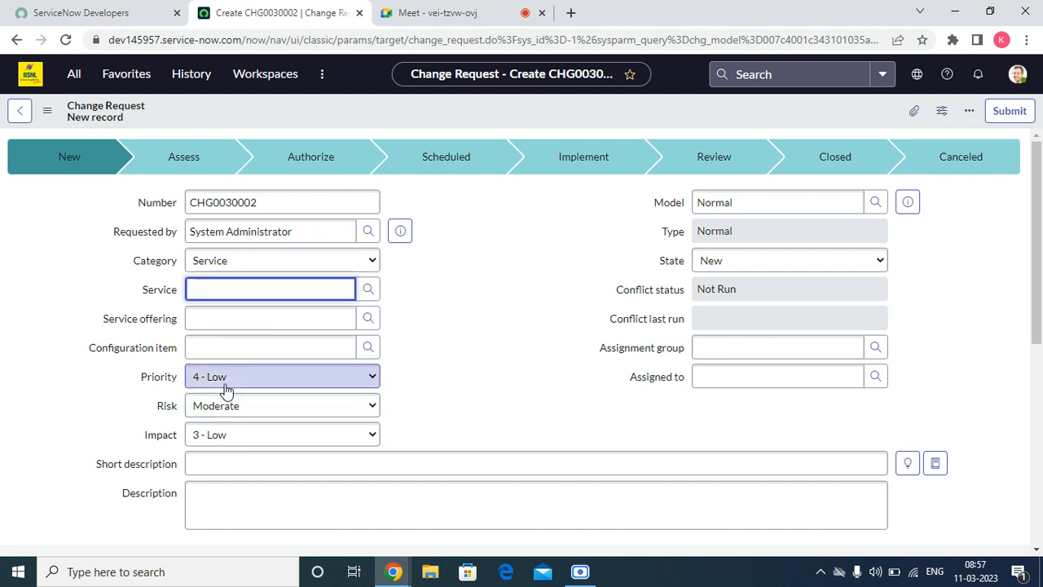
pyautogui.moveTo(64, 383); pyautogui.dragTo(236, 383)
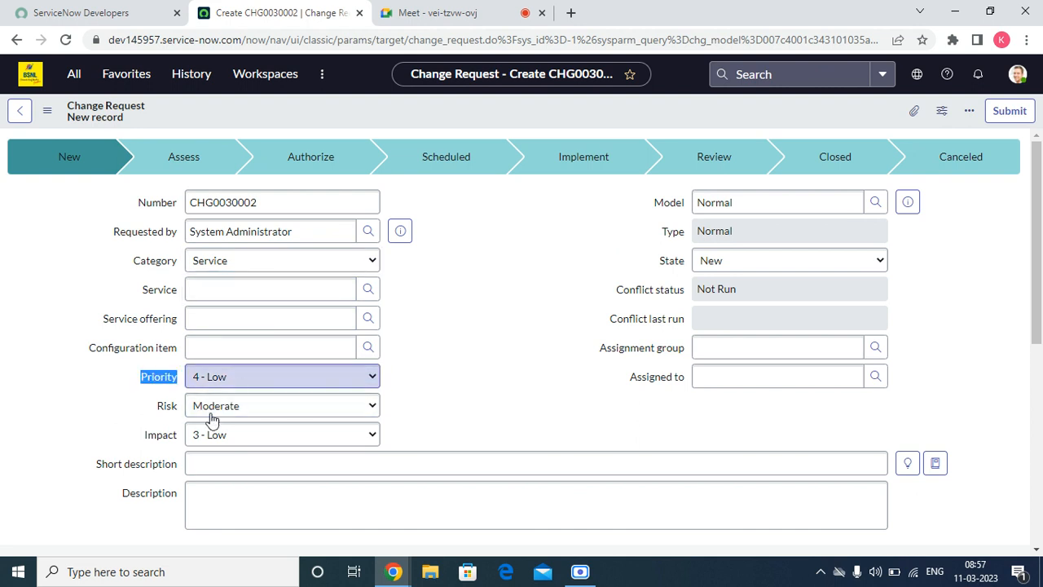
# Step: Keep priority at 4 - Low, risk at Moderate and impact at 3 - Low
pyautogui.click(231, 379)
pyautogui.click(671, 313)
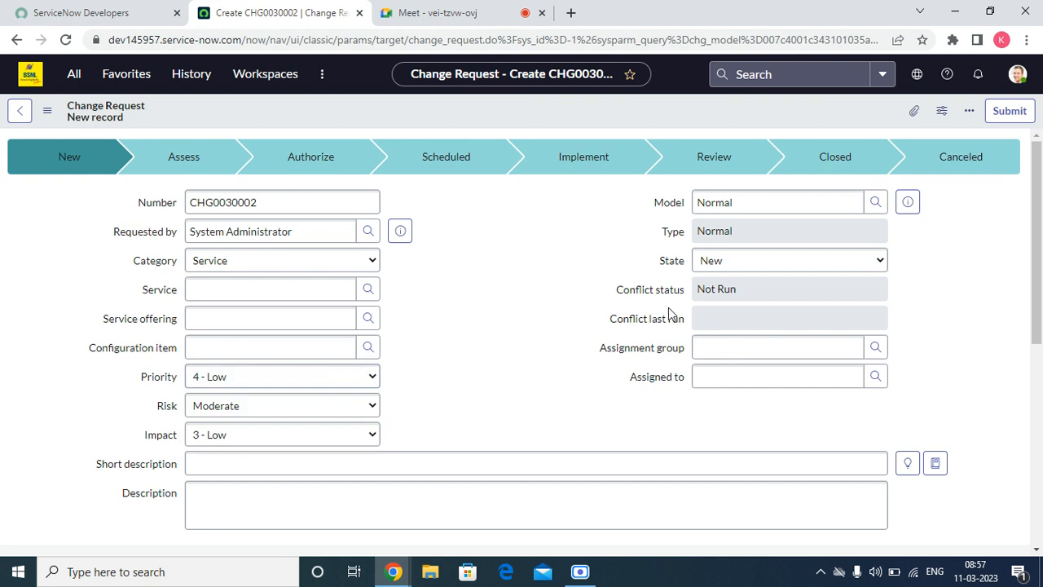
pyautogui.click(313, 416)
pyautogui.click(289, 433)
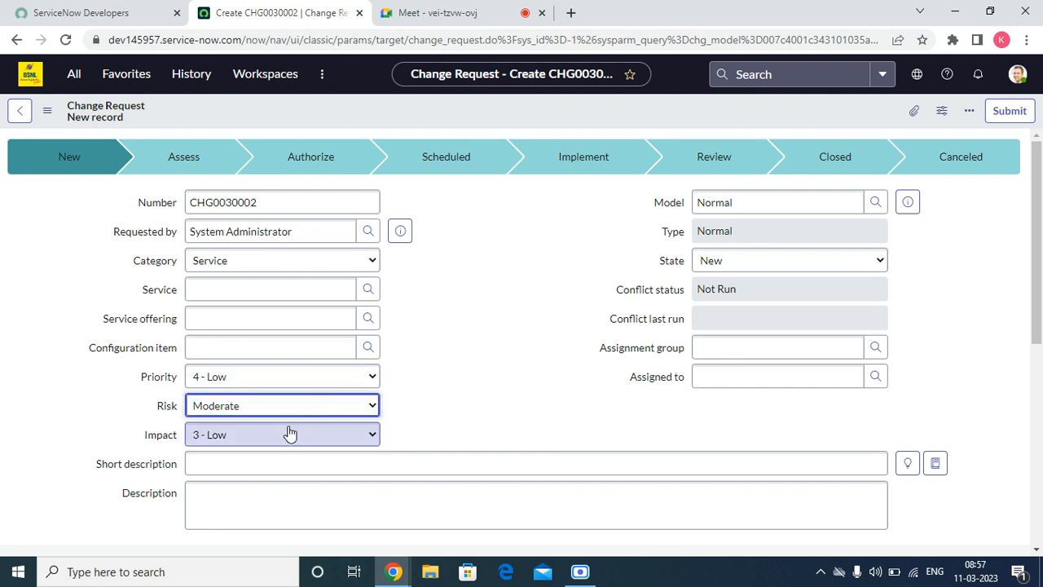
pyautogui.click(290, 433)
pyautogui.click(479, 362)
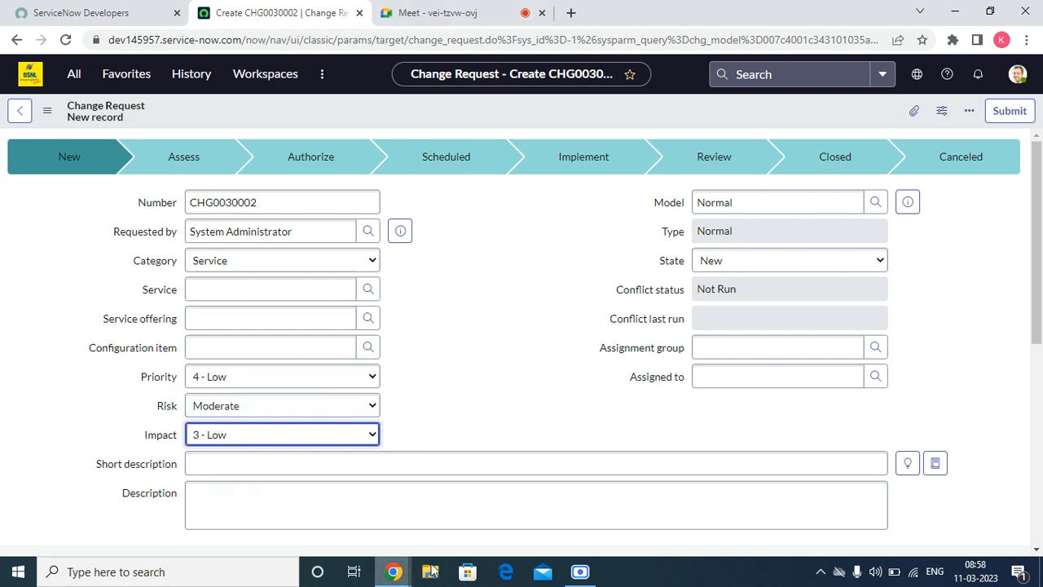
pyautogui.click(553, 367)
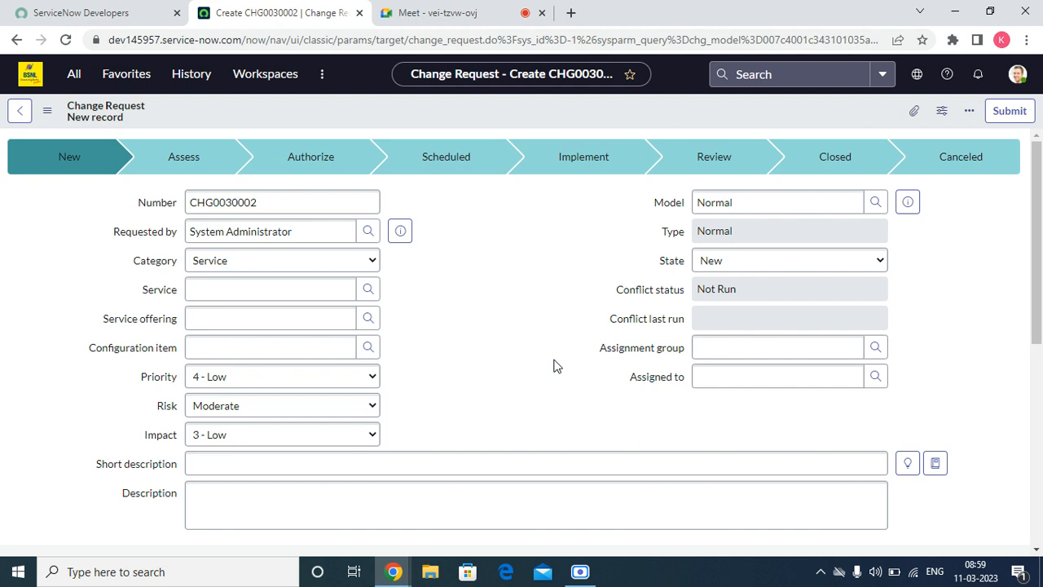
# Step: Keep state New, set Assignment group to Network, and save the change request
pyautogui.click(741, 270)
pyautogui.click(742, 275)
pyautogui.click(727, 350)
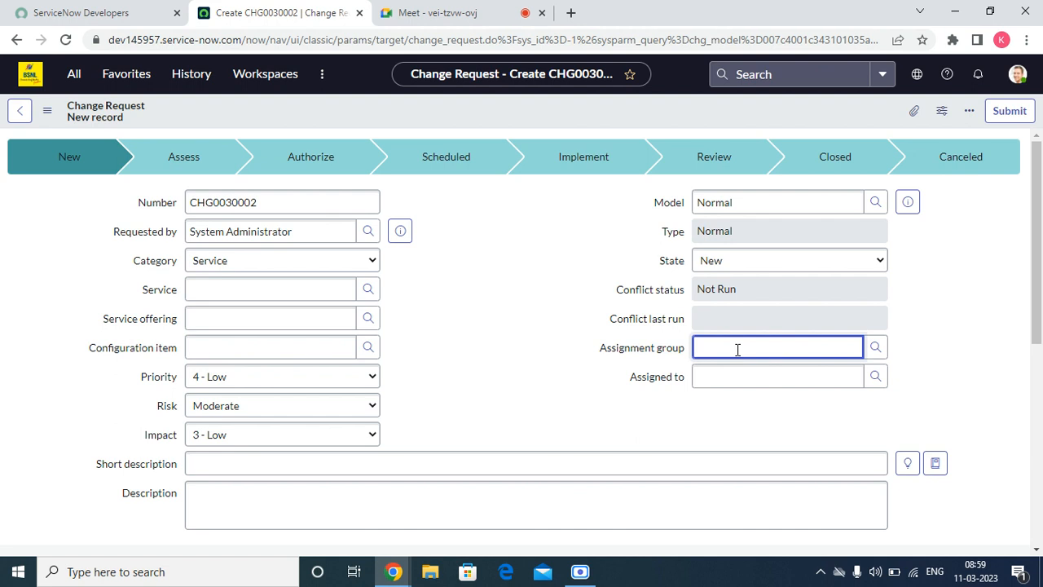
pyautogui.write('ne')
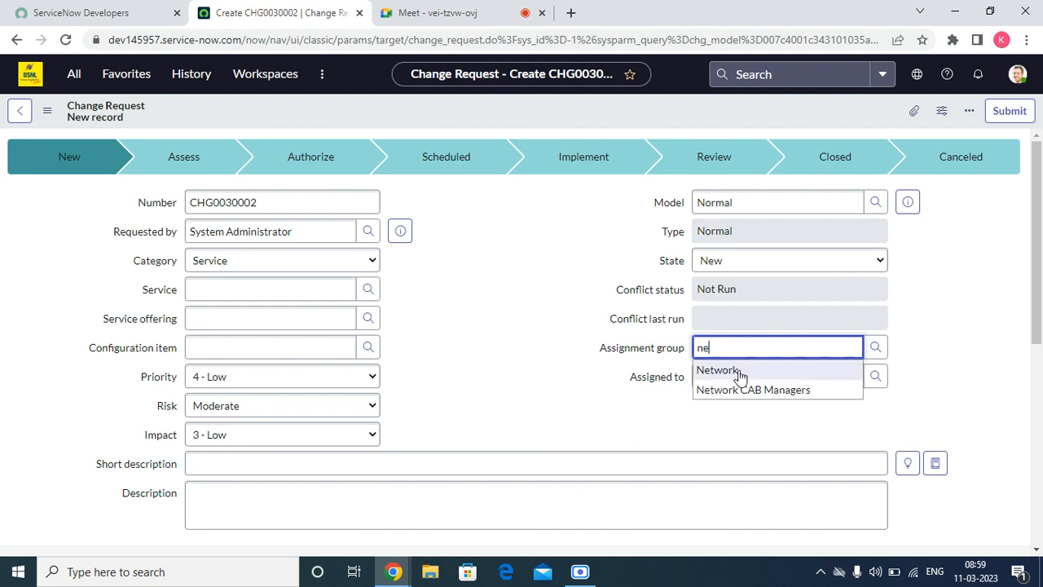
pyautogui.click(741, 368)
pyautogui.rightClick(629, 116)
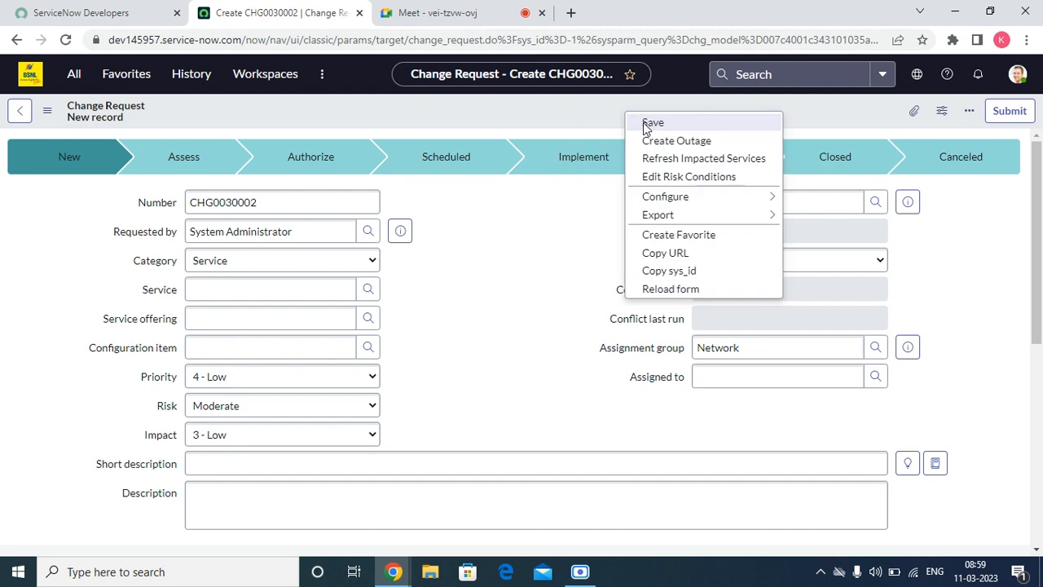
pyautogui.click(645, 123)
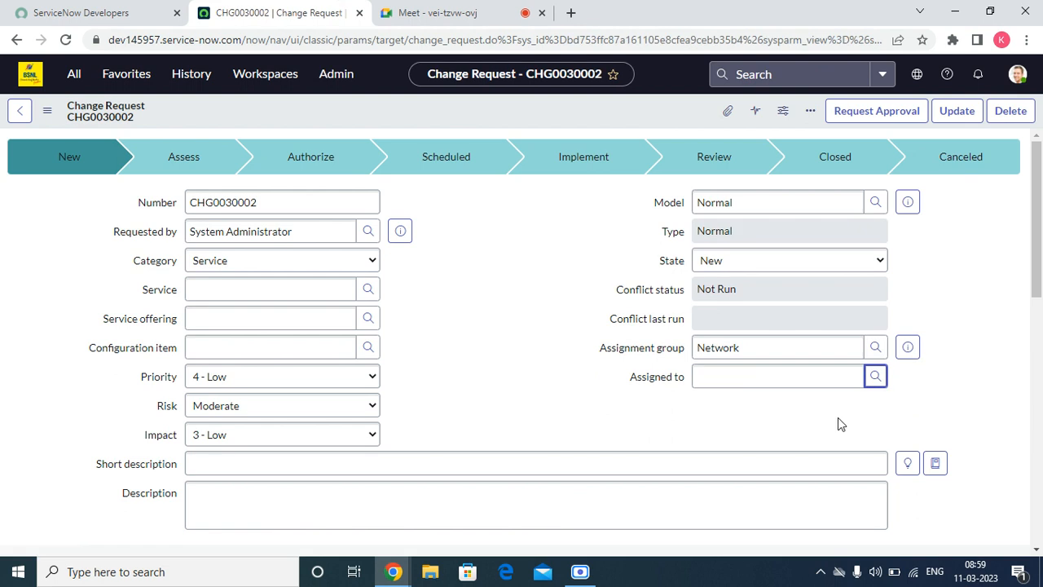
# Step: Assign a Network team member through the Assigned to lookup and save again
pyautogui.click(876, 376)
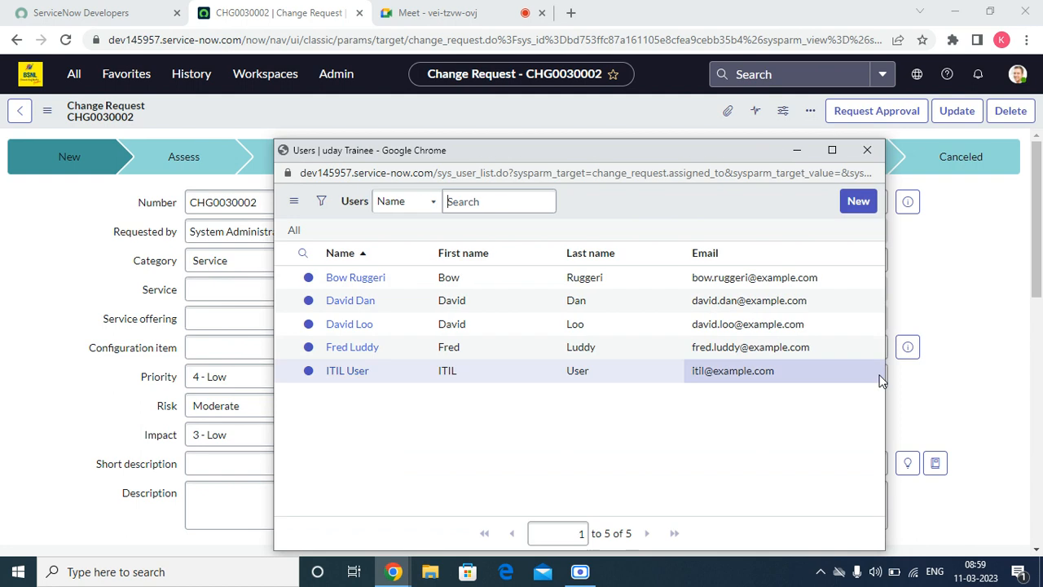
pyautogui.click(359, 277)
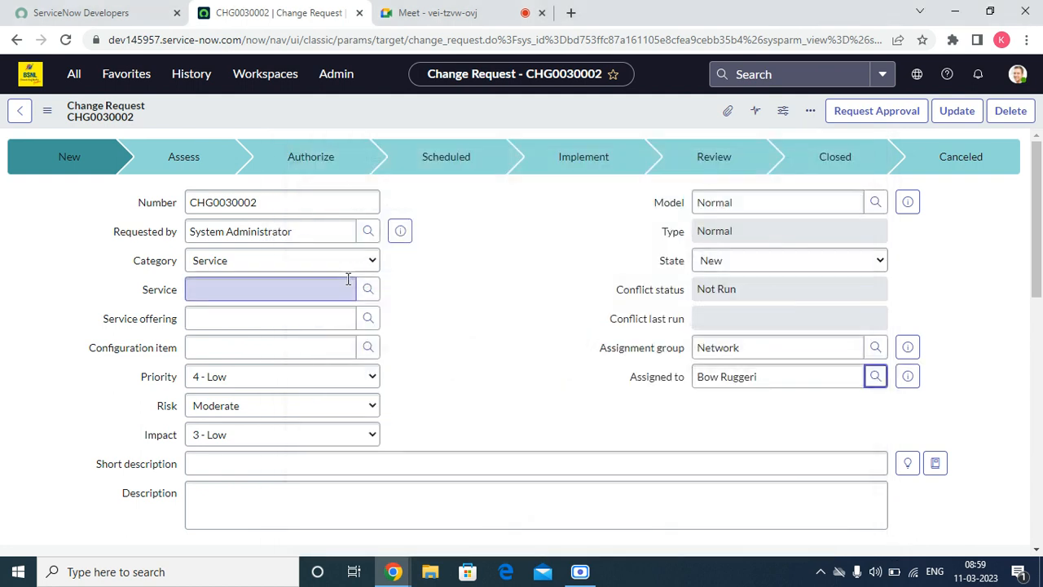
pyautogui.scroll(-15, 601, 368)
pyautogui.scroll(15, 601, 371)
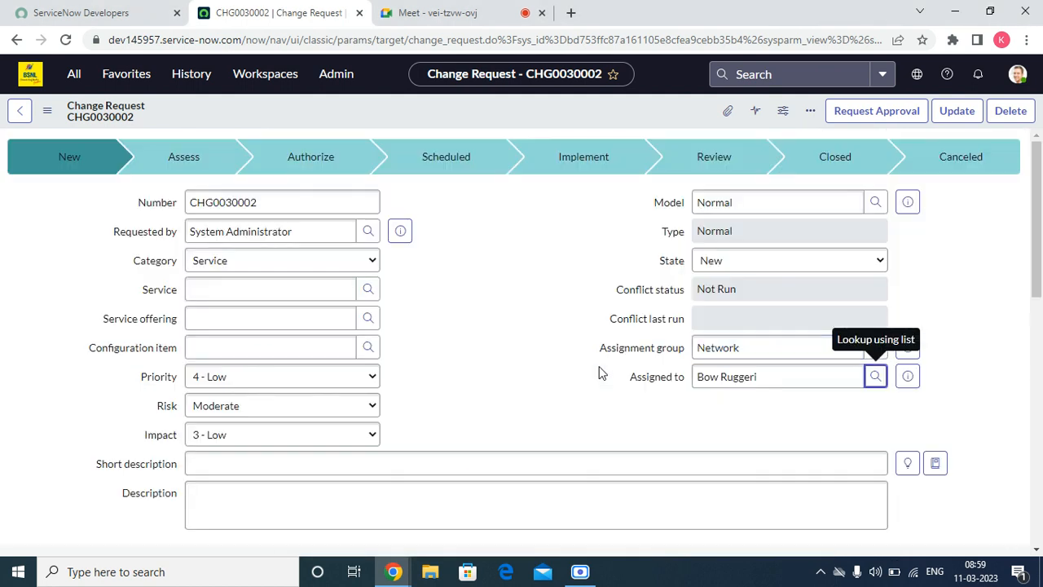
pyautogui.rightClick(414, 97)
pyautogui.click(440, 110)
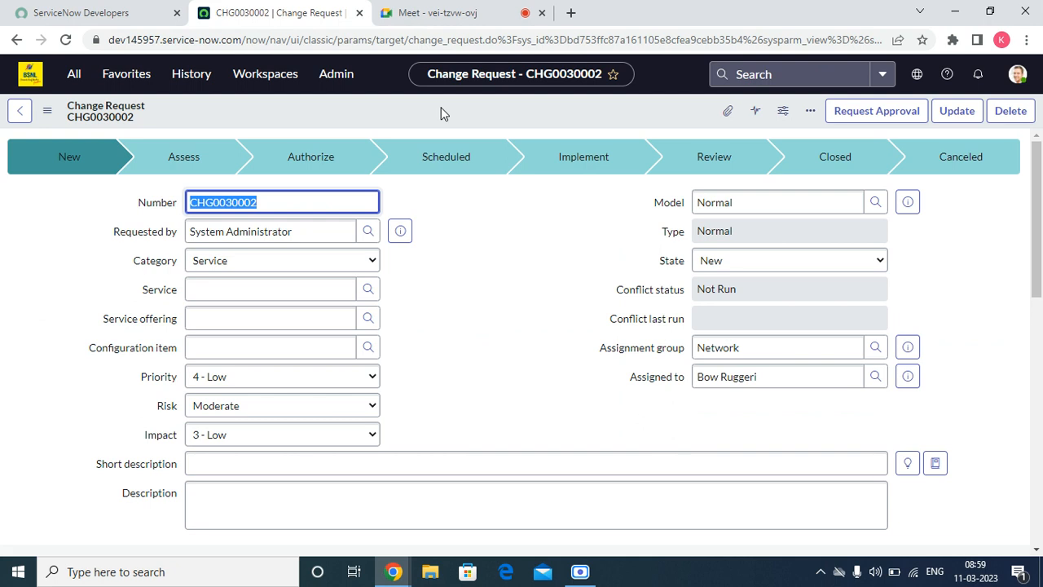
# Step: Change CHG0030002's State from New to Assess and save the form
pyautogui.click(720, 262)
pyautogui.click(721, 292)
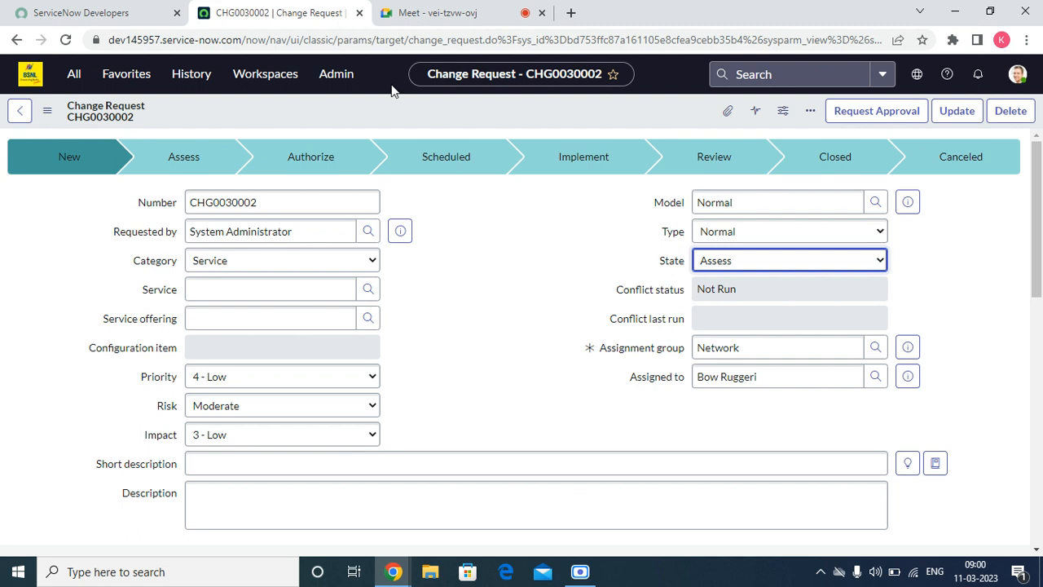
pyautogui.rightClick(386, 106)
pyautogui.click(405, 114)
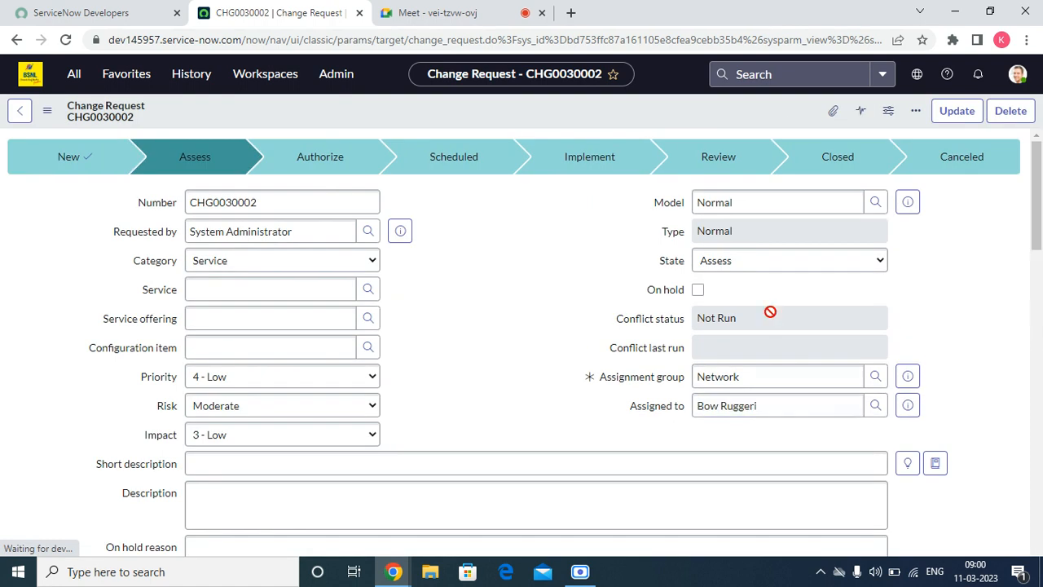
# Step: Show the change's five Network group approval requests in the Approvers list
pyautogui.scroll(-8, 722, 276)
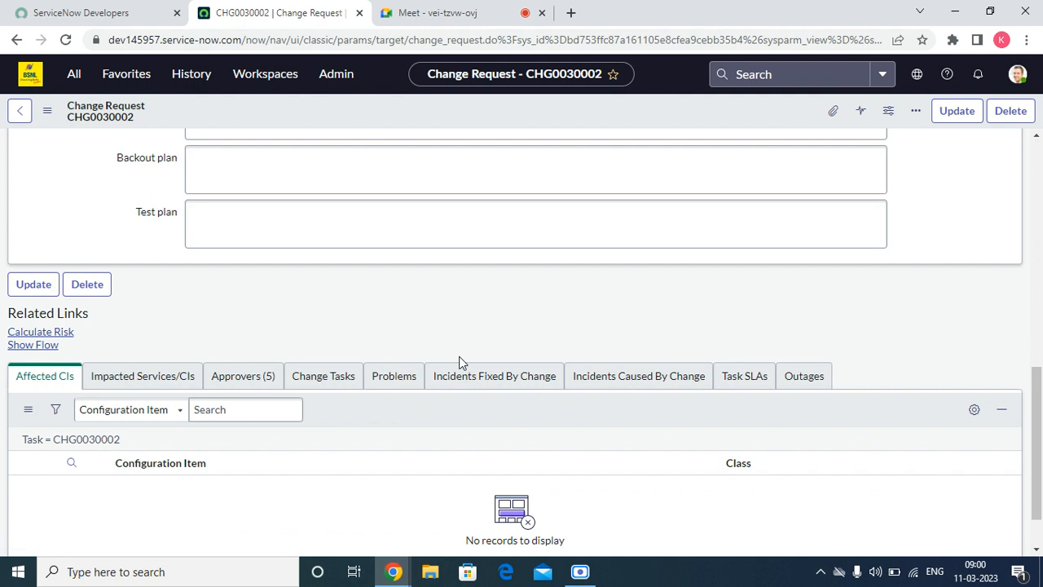
pyautogui.click(213, 377)
pyautogui.scroll(-2, 269, 383)
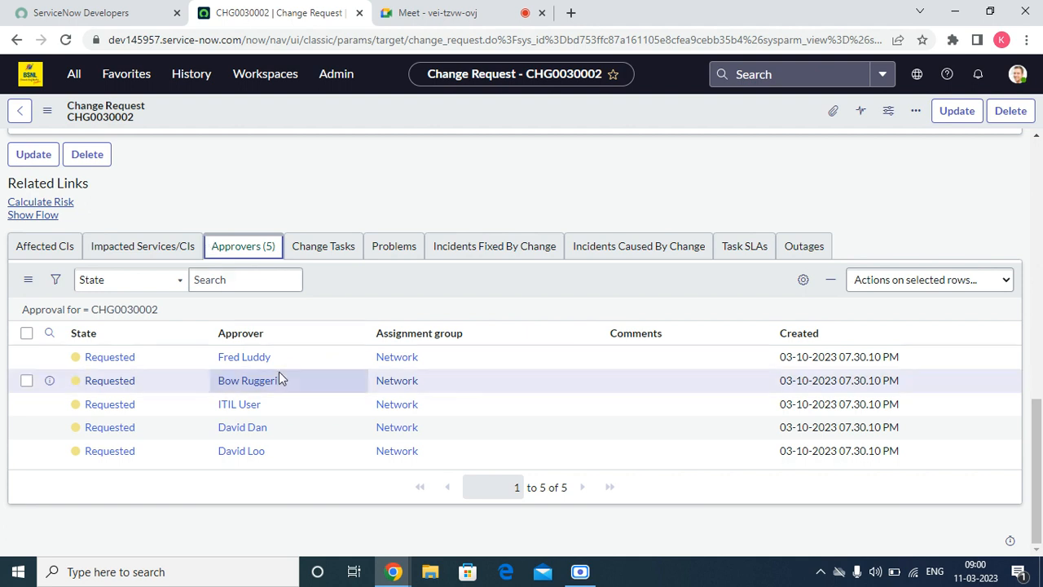
pyautogui.rightClick(120, 367)
pyautogui.click(181, 484)
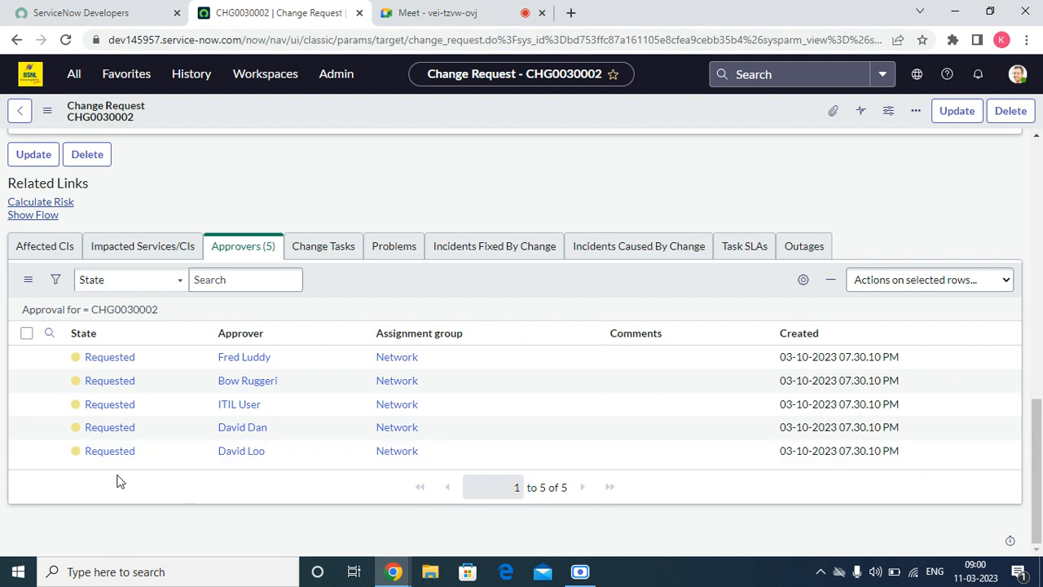
# Step: Approve the first Requested approval and reload the change form
pyautogui.rightClick(119, 365)
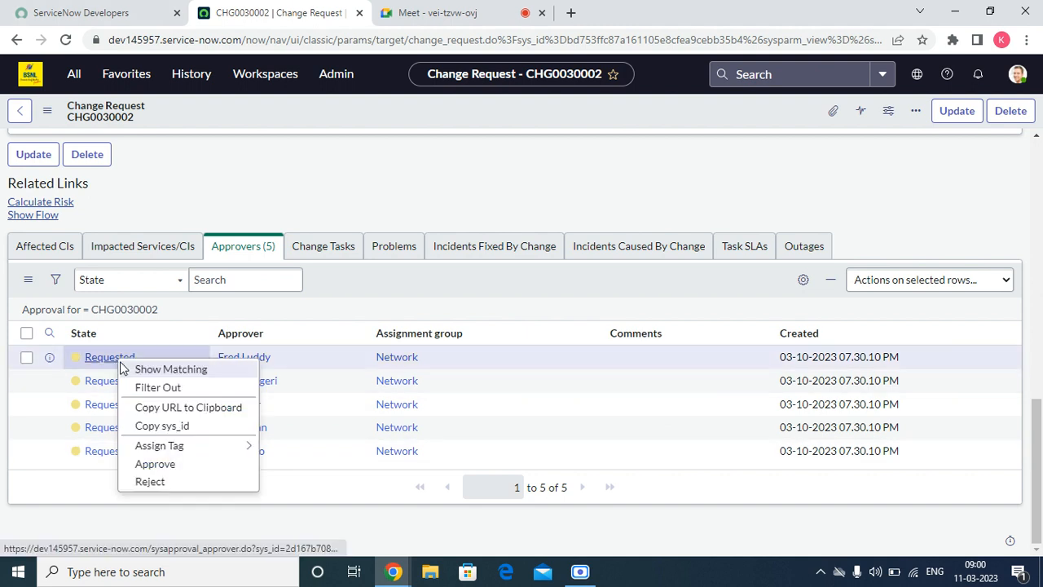
pyautogui.click(155, 463)
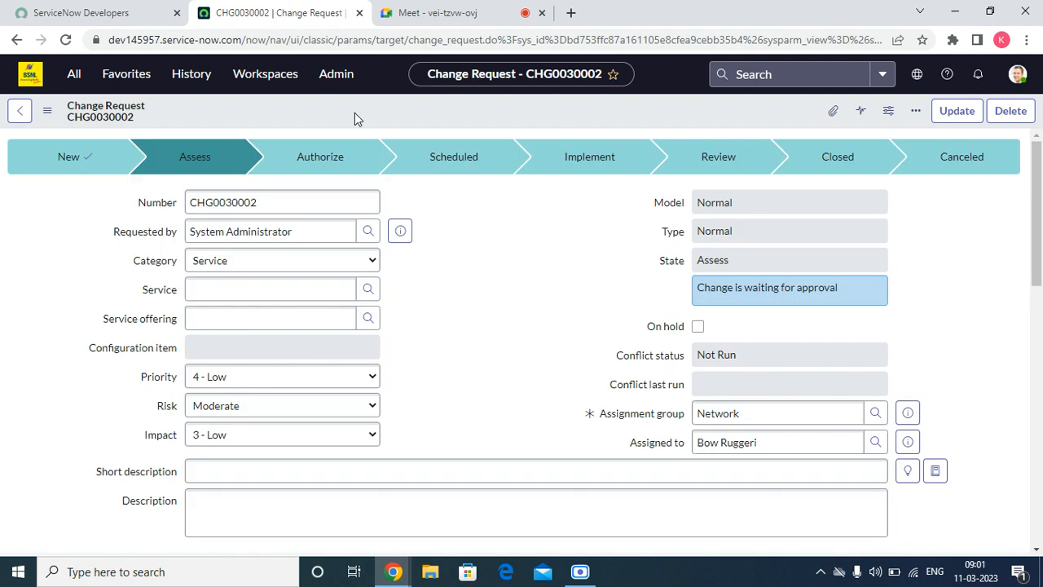
pyautogui.rightClick(355, 113)
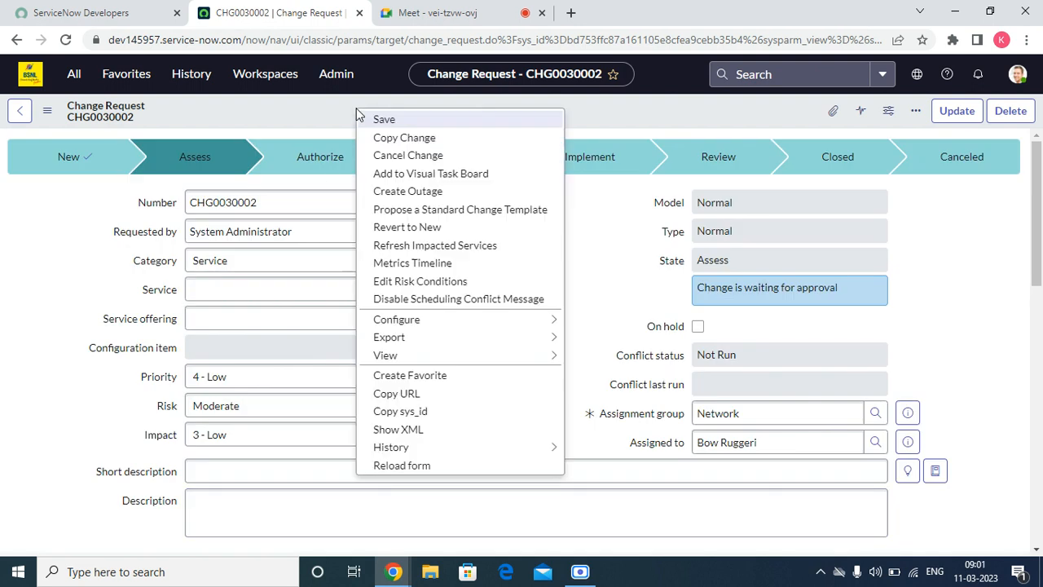
pyautogui.click(400, 464)
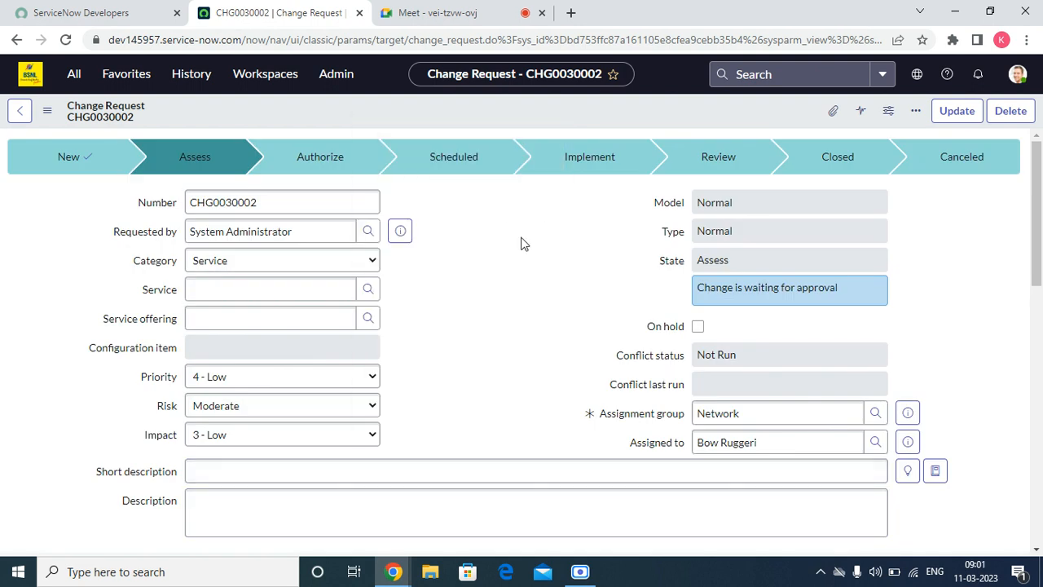
# Step: Dismiss the Approved Change Request banner and review the six new CAB Approval requests
pyautogui.scroll(-10, 542, 221)
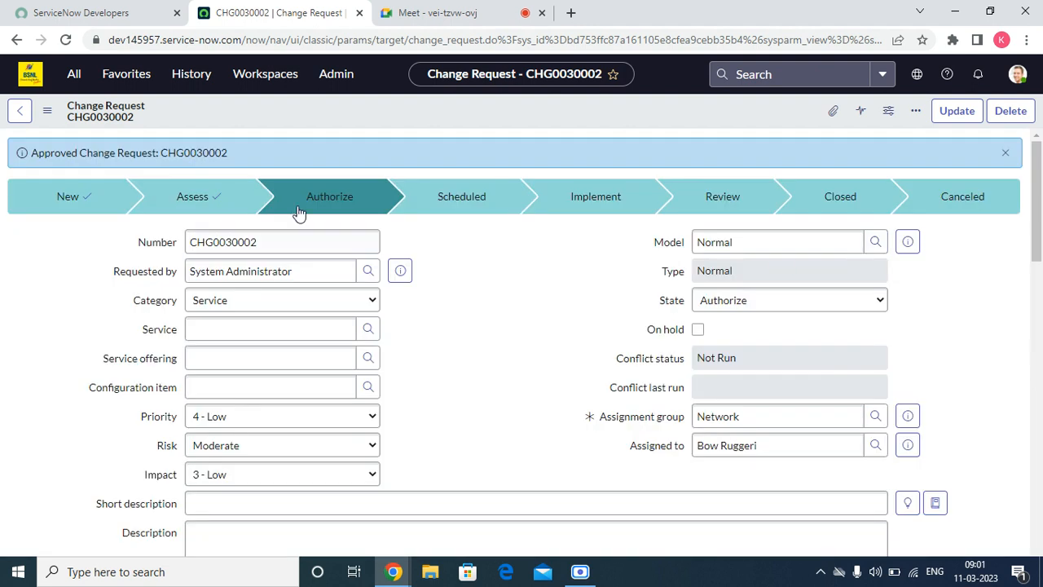
pyautogui.moveTo(245, 163); pyautogui.dragTo(85, 153)
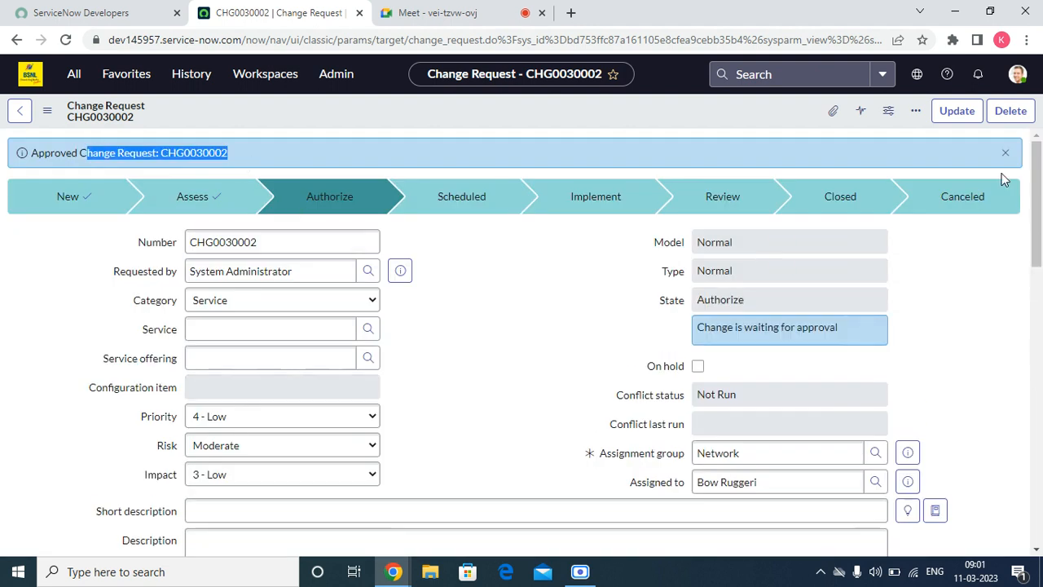
pyautogui.click(1004, 154)
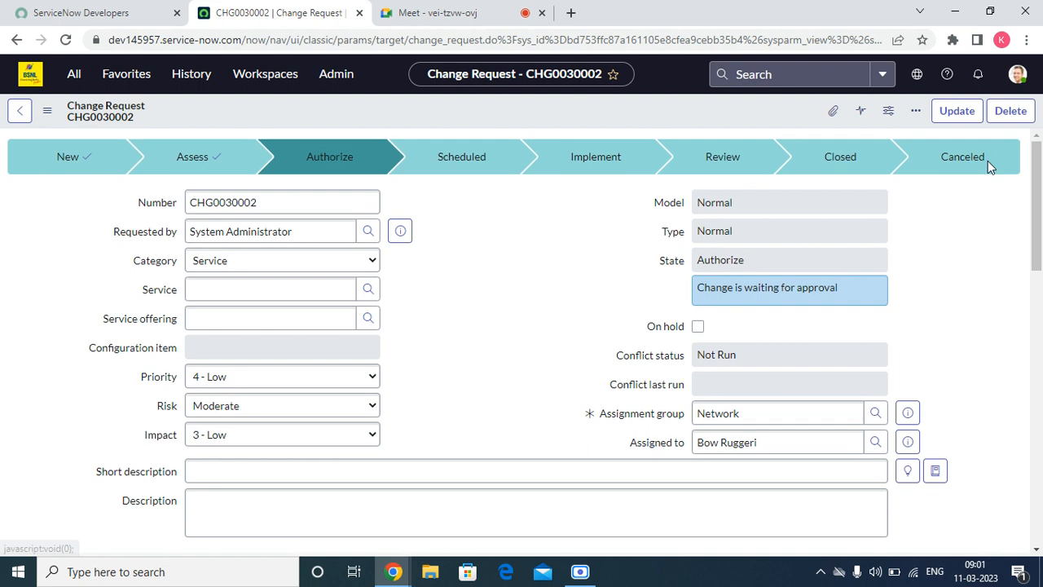
pyautogui.click(766, 259)
pyautogui.scroll(-11, 482, 298)
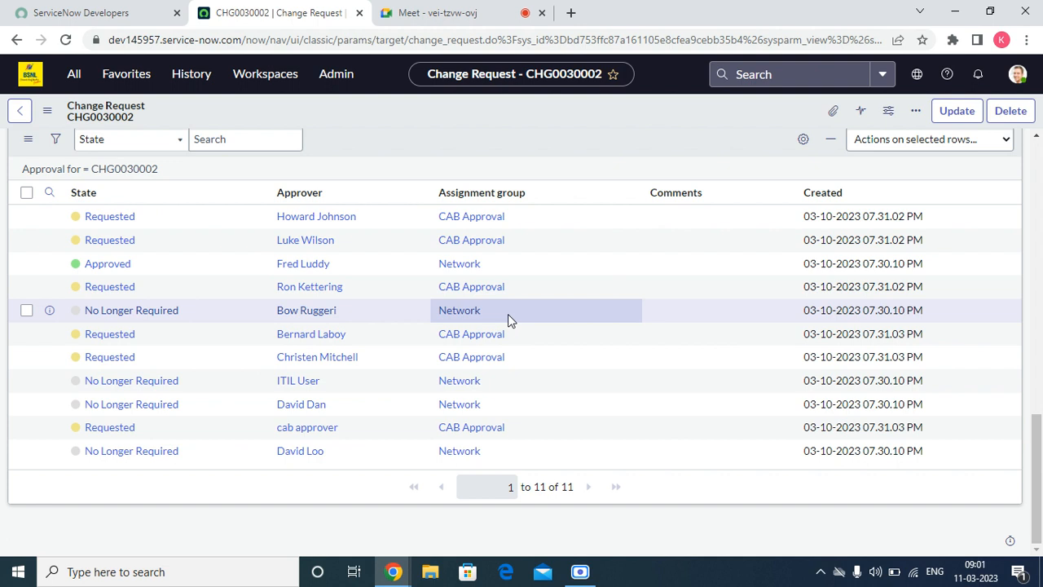
pyautogui.scroll(11, 137, 324)
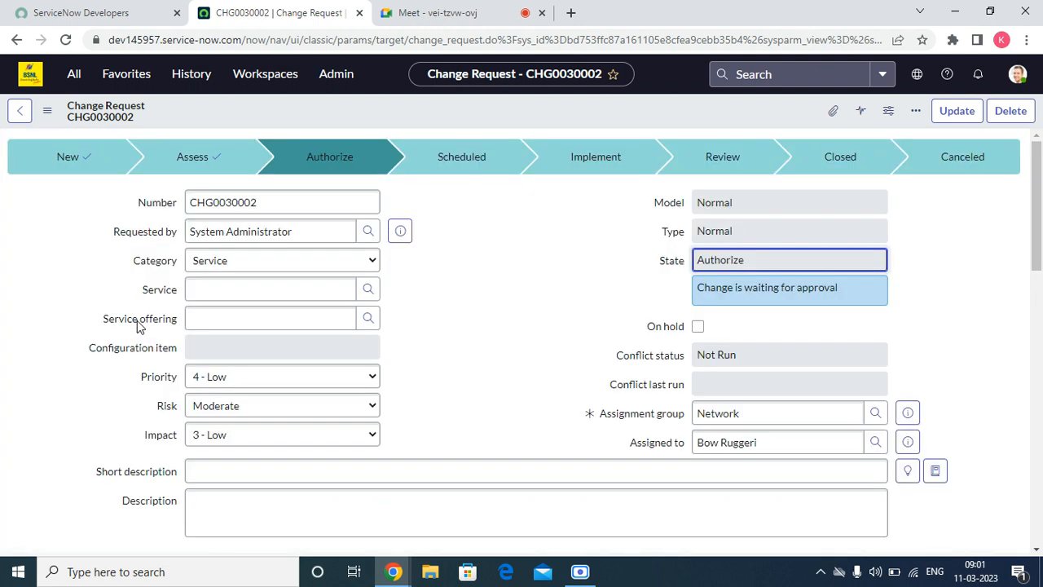
pyautogui.scroll(-12, 137, 323)
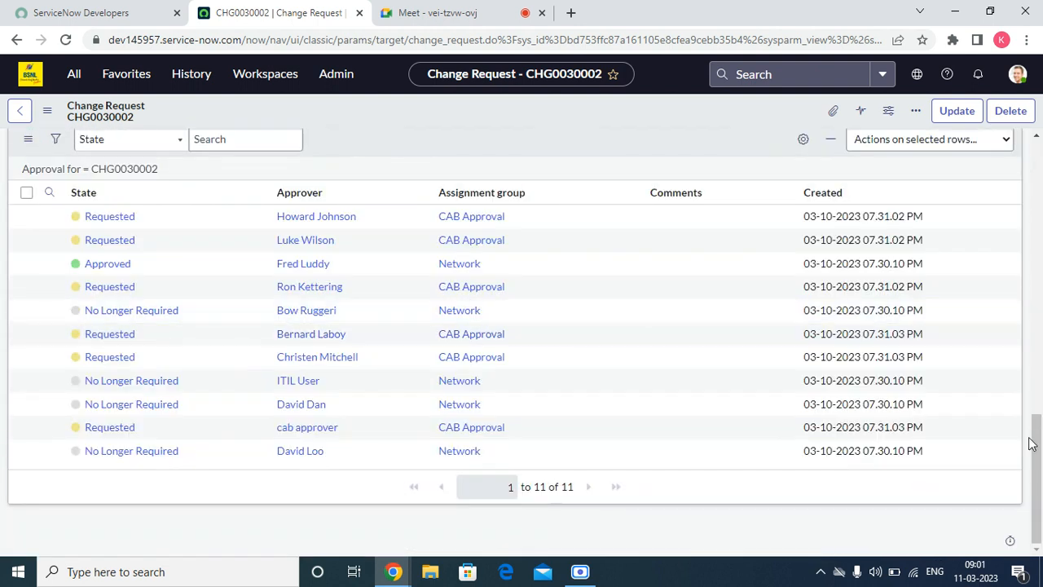
pyautogui.scroll(2, 1035, 423)
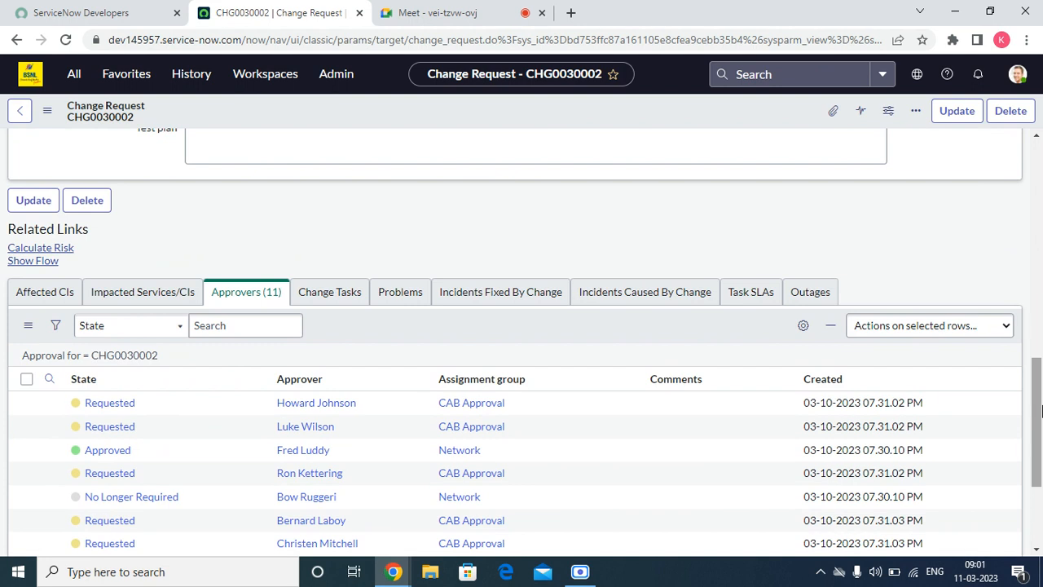
pyautogui.scroll(9, 762, 400)
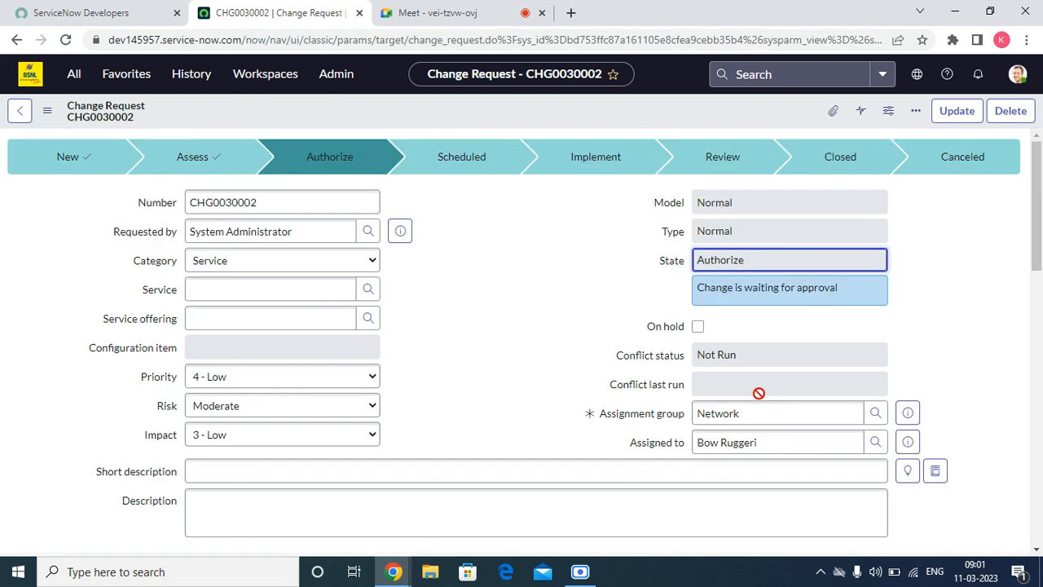
pyautogui.scroll(-10, 690, 326)
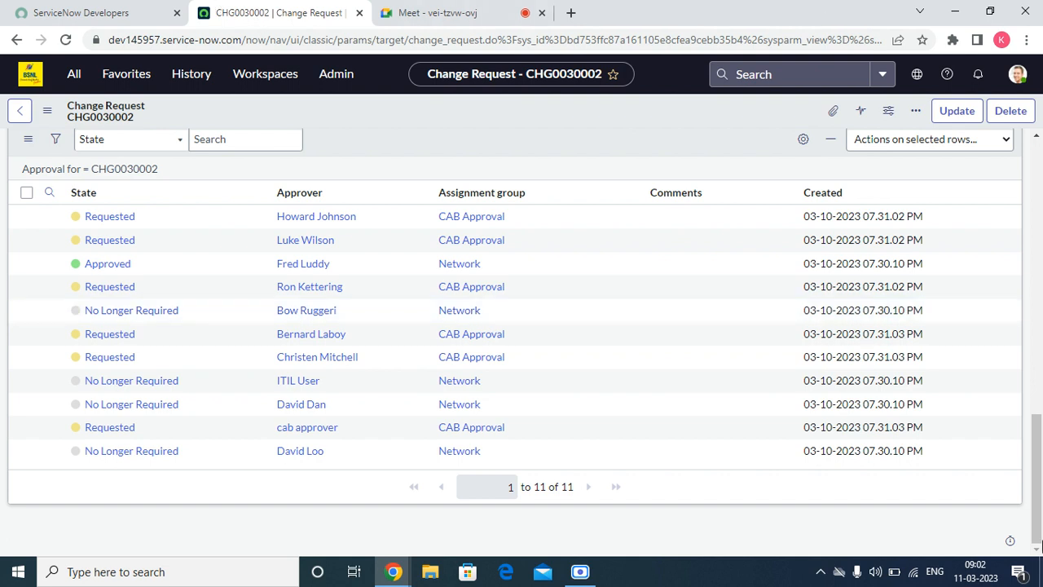
# Step: Approve the first pending CAB approval and close the confirmation banner
pyautogui.moveTo(1038, 534)
pyautogui.mouseDown()
pyautogui.moveTo(1040, 245)
pyautogui.moveTo(1038, 528)
pyautogui.mouseUp()
pyautogui.rightClick(131, 221)
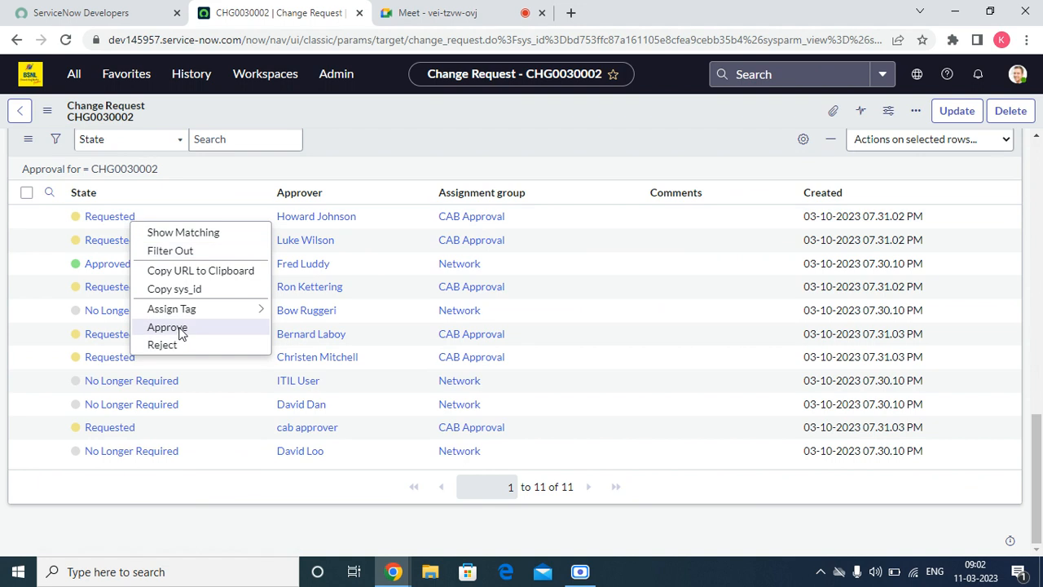
pyautogui.click(167, 327)
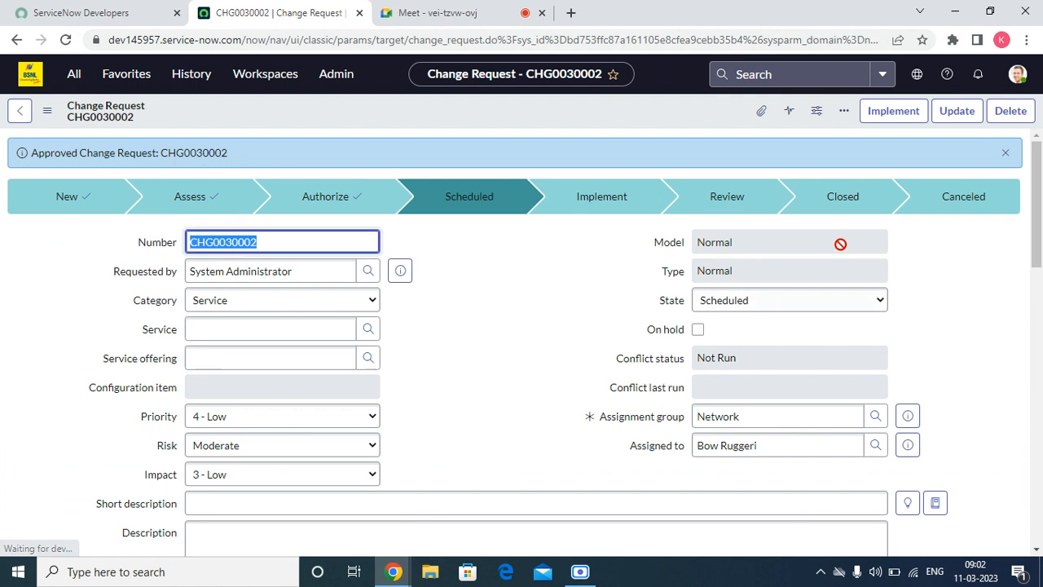
pyautogui.click(1006, 153)
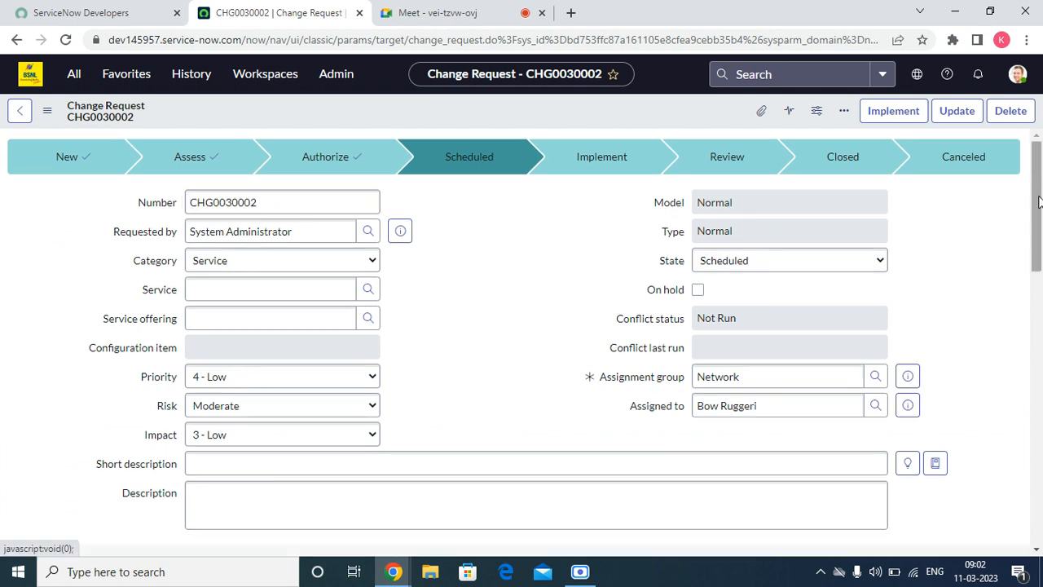
# Step: Step through the Planning fields, then open the Schedule section at Planned start date
pyautogui.moveTo(1037, 204); pyautogui.dragTo(1040, 311)
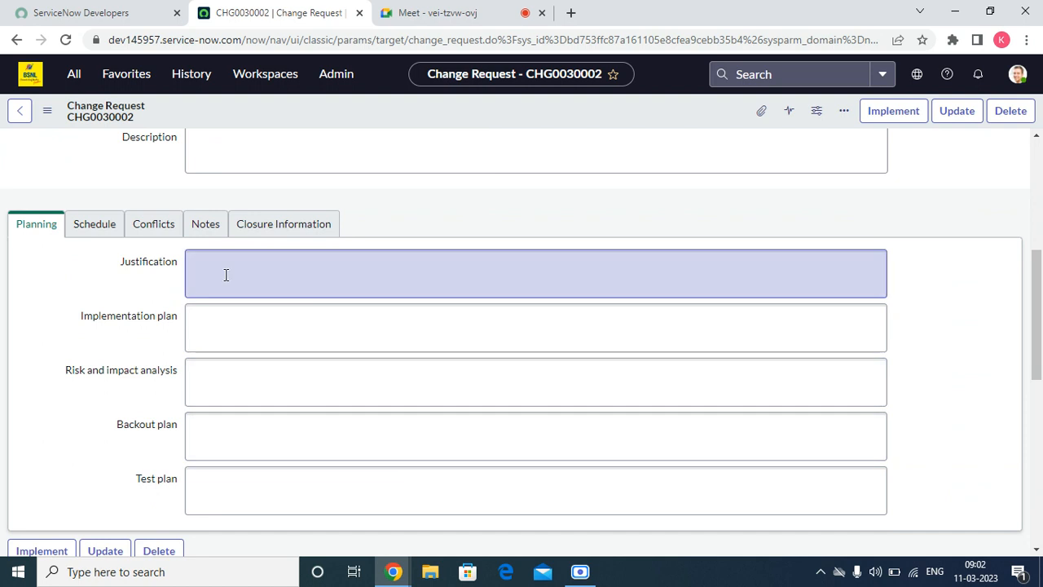
pyautogui.click(231, 261)
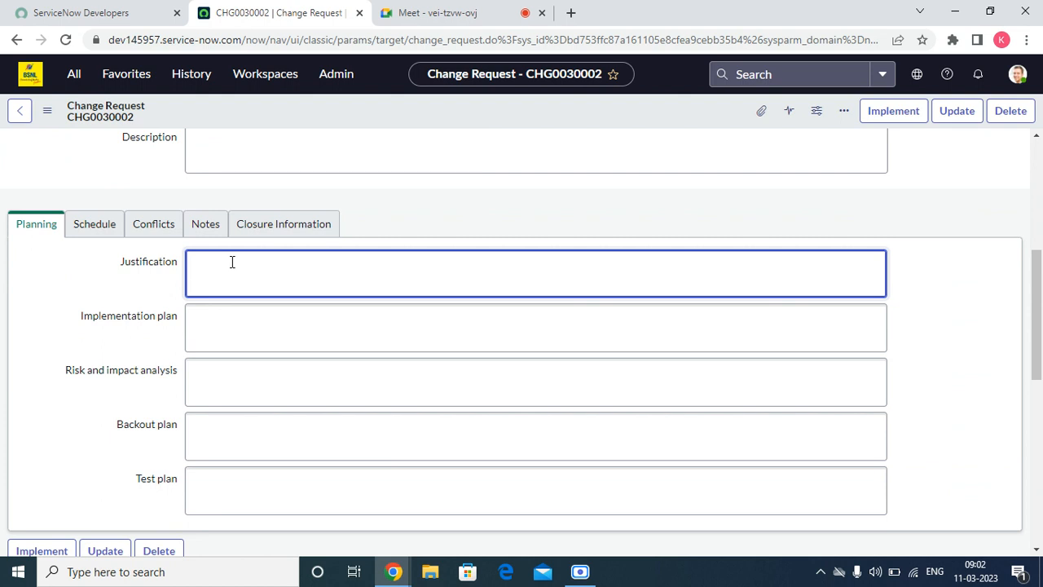
pyautogui.click(246, 327)
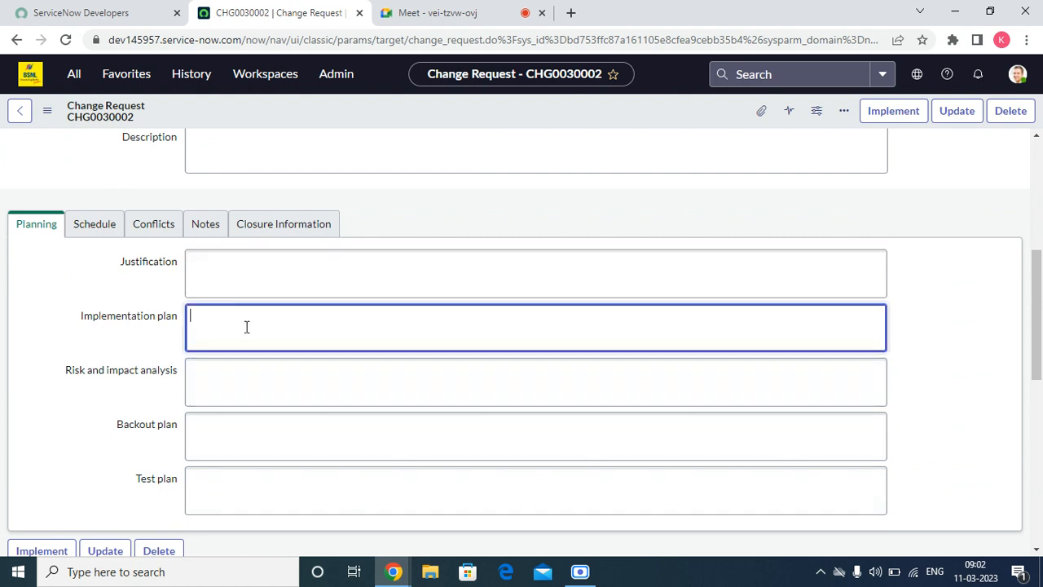
pyautogui.click(230, 373)
pyautogui.click(229, 446)
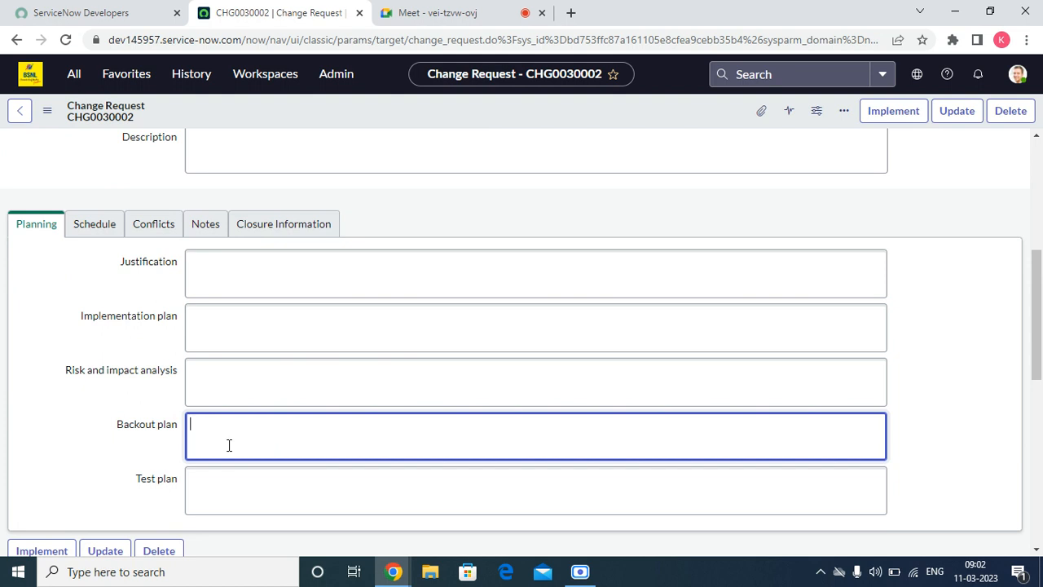
pyautogui.click(220, 480)
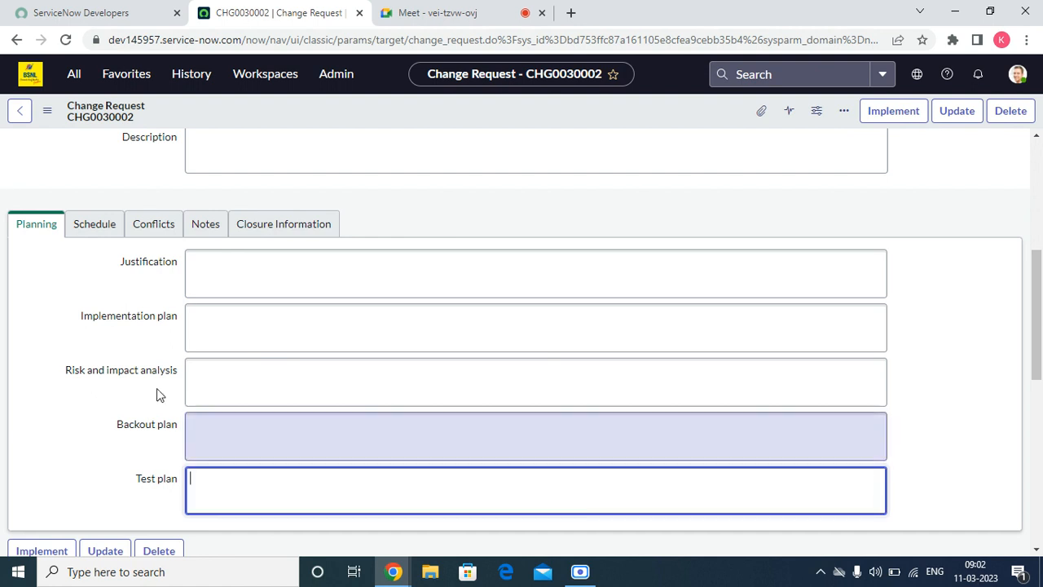
pyautogui.click(79, 227)
pyautogui.click(206, 294)
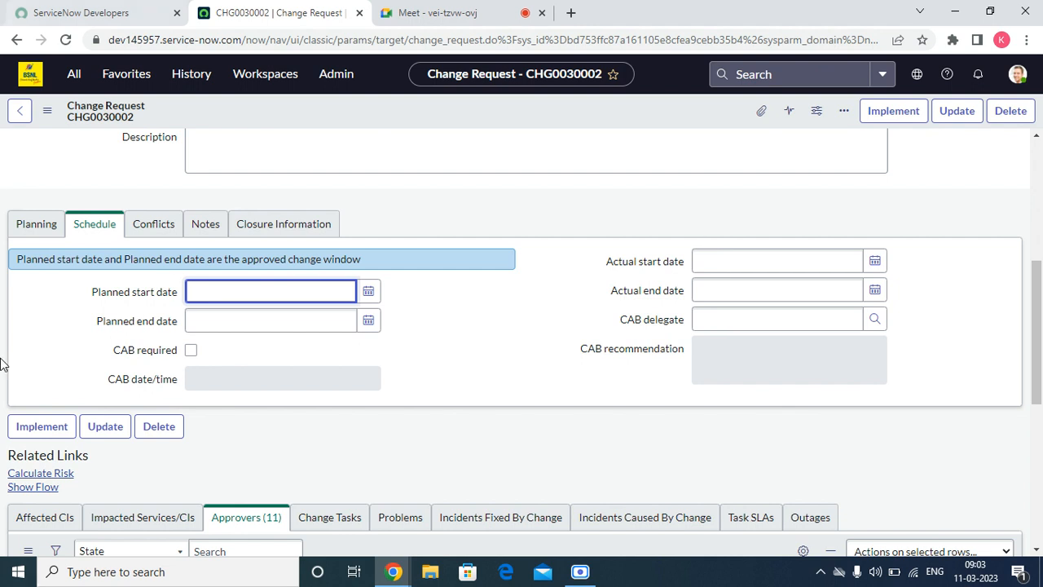
# Step: Set planned start 03-10-2023 07.33.12 PM and planned end 03-11-2023 07.33.18 PM
pyautogui.click(369, 291)
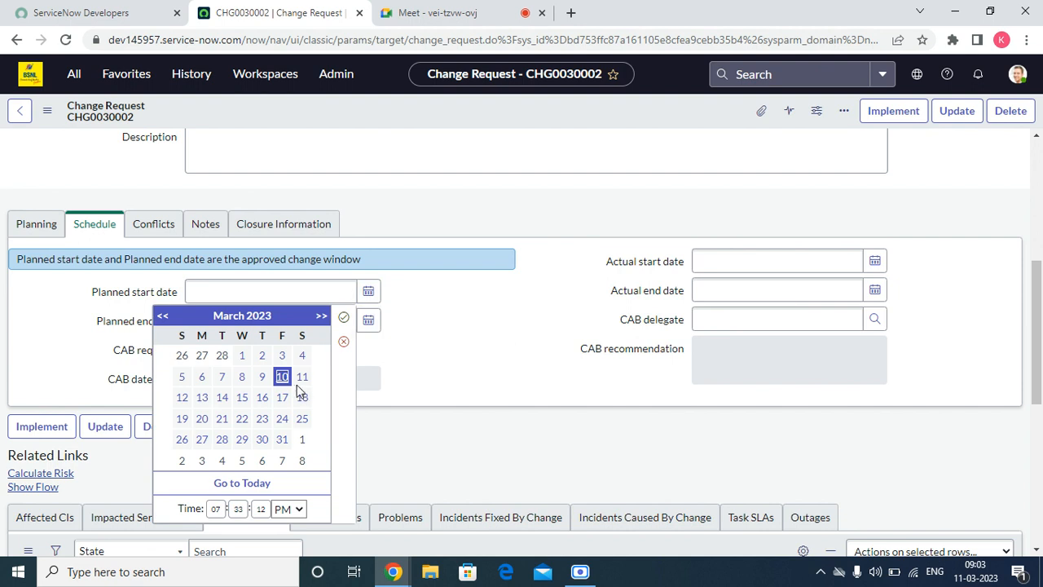
pyautogui.click(343, 318)
pyautogui.click(368, 320)
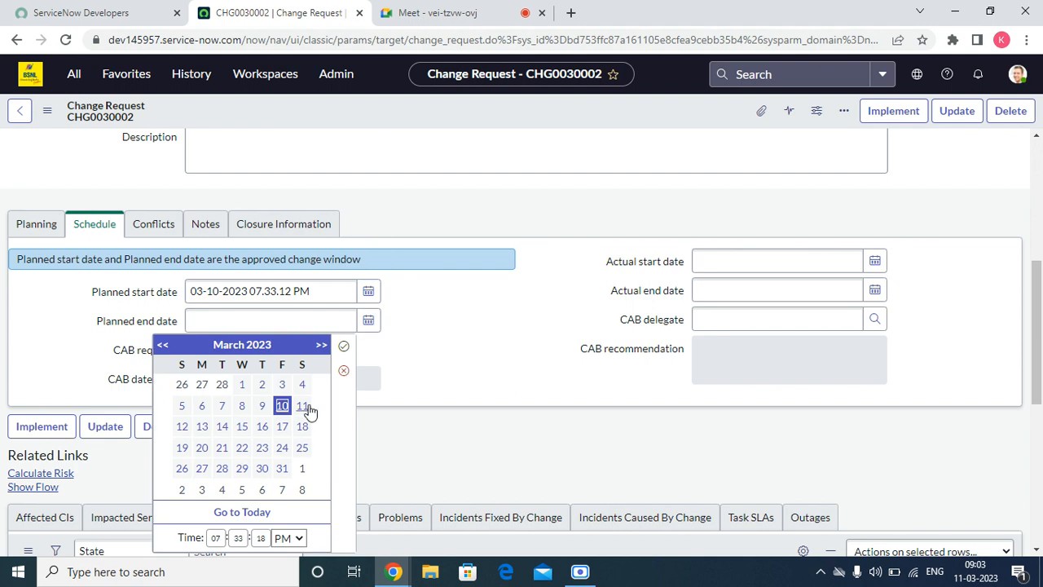
pyautogui.click(344, 348)
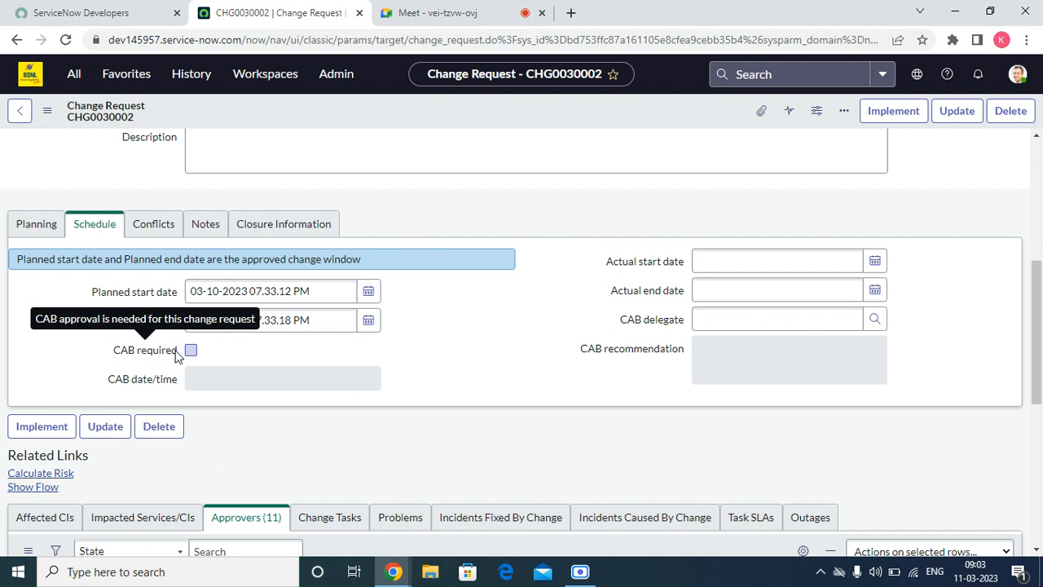
# Step: Set the actual start date to 03-10-2023 07.33.27 PM
pyautogui.click(780, 261)
pyautogui.click(874, 261)
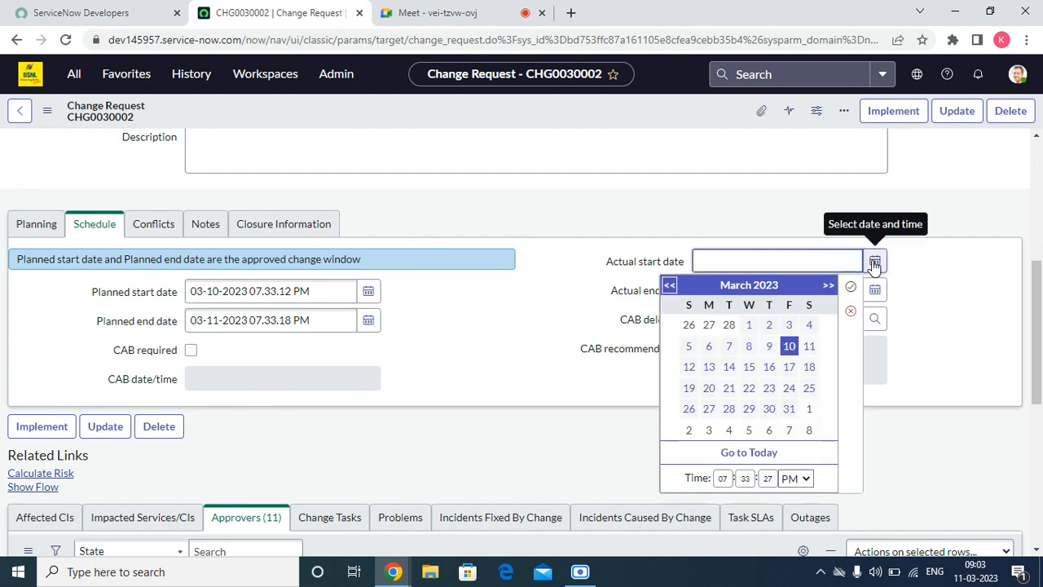
pyautogui.click(500, 309)
pyautogui.scroll(5, 350, 265)
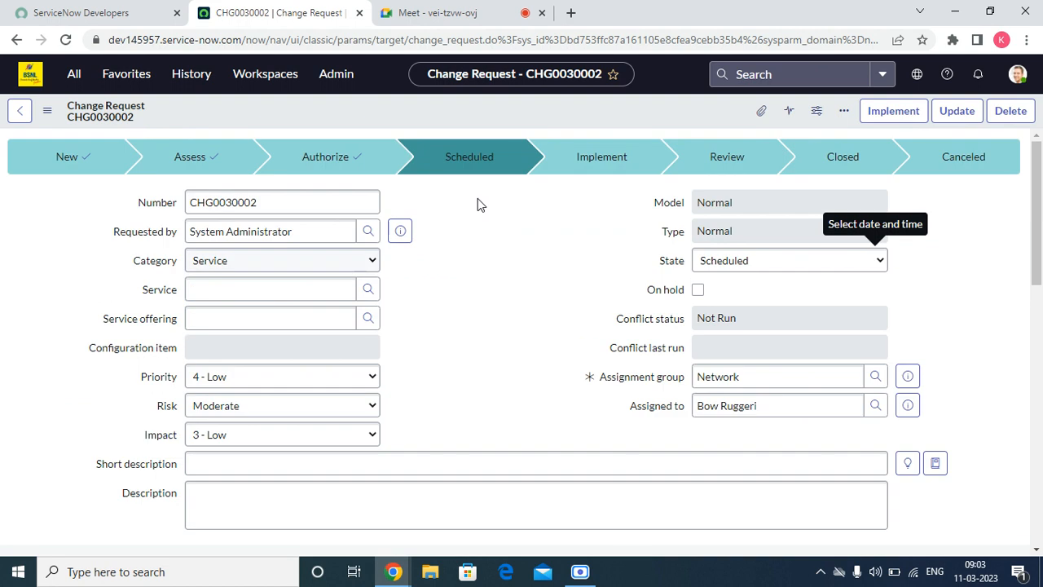
# Step: Save CHG0030002, advance it to Implement, and show its Change Tasks (2) list
pyautogui.rightClick(507, 106)
pyautogui.click(526, 113)
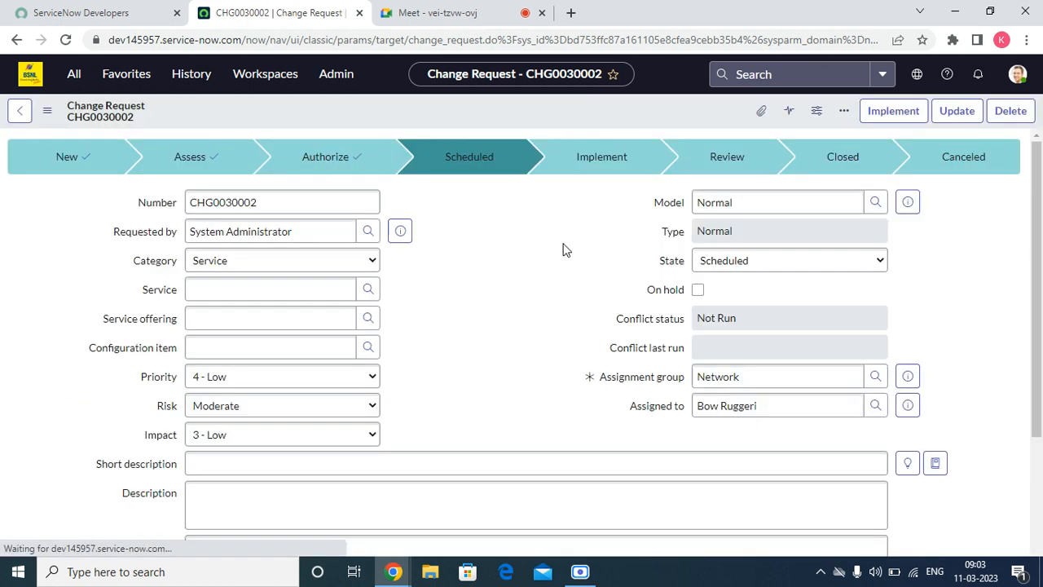
pyautogui.click(699, 291)
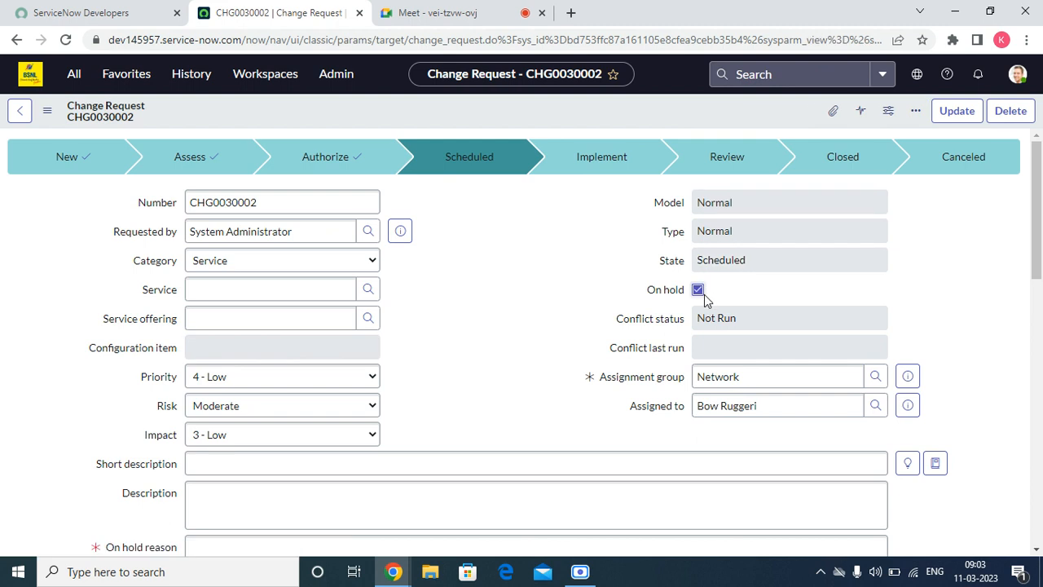
pyautogui.click(698, 290)
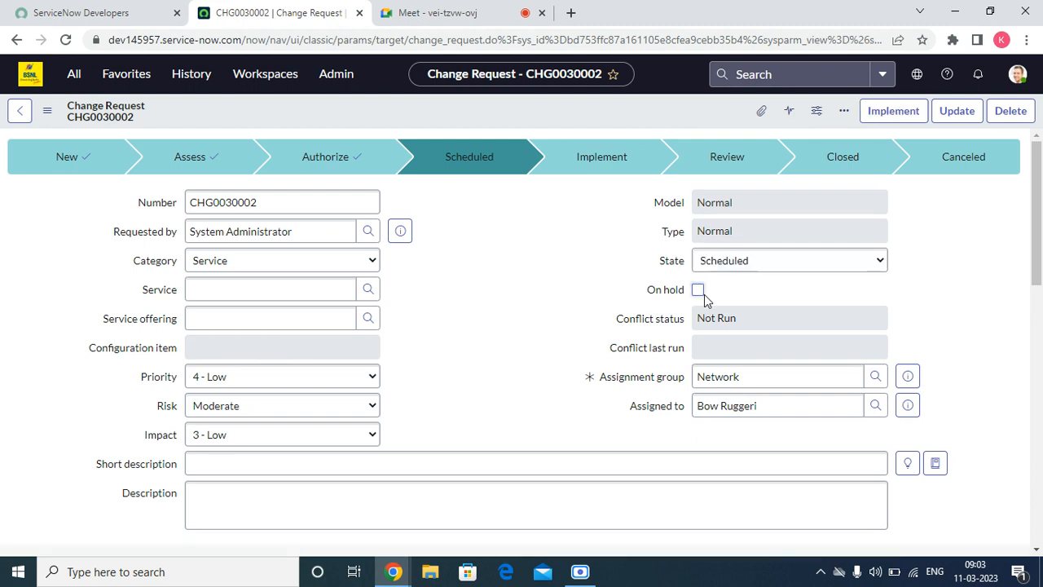
pyautogui.click(867, 111)
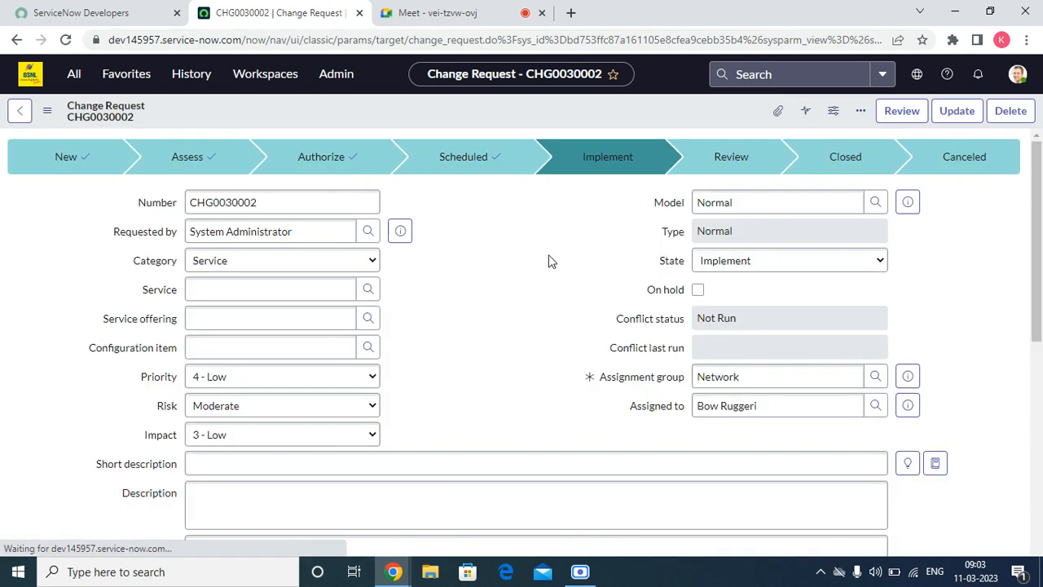
pyautogui.scroll(-8, 1037, 224)
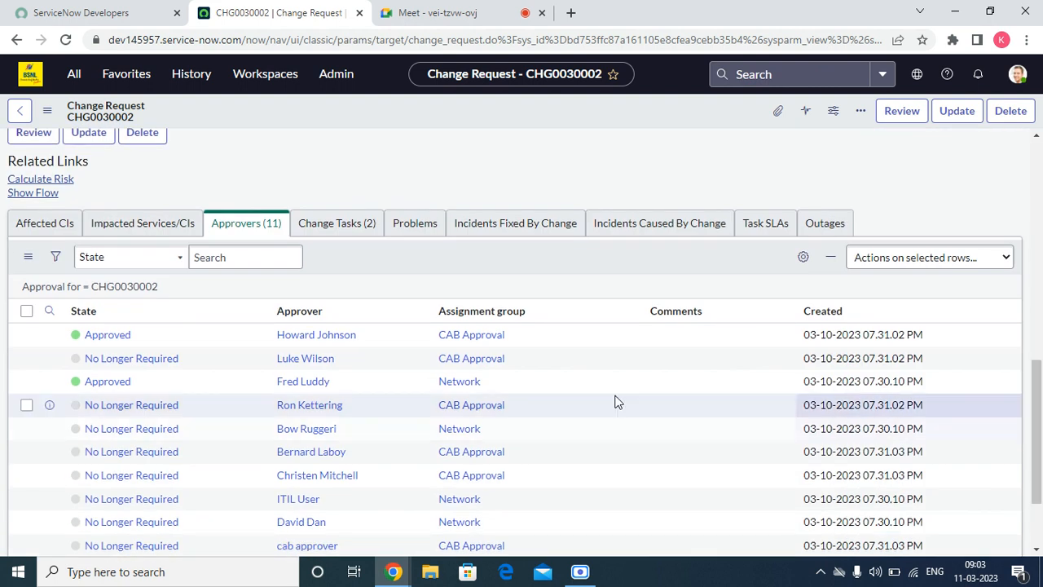
pyautogui.click(341, 228)
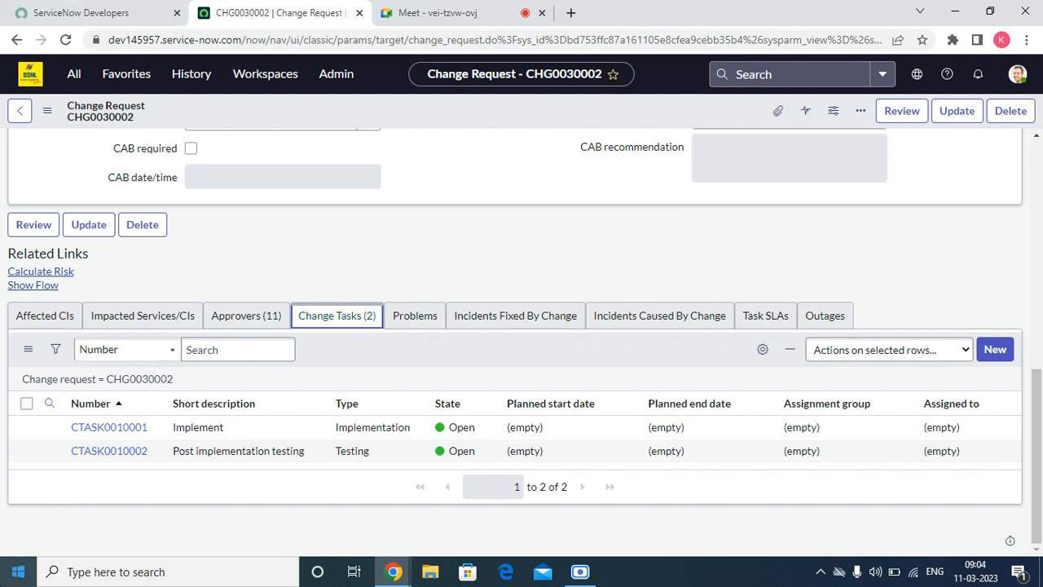
# Step: Close change task CTASK0010001 with close code Successful and close notes 'test'
pyautogui.rightClick(49, 427)
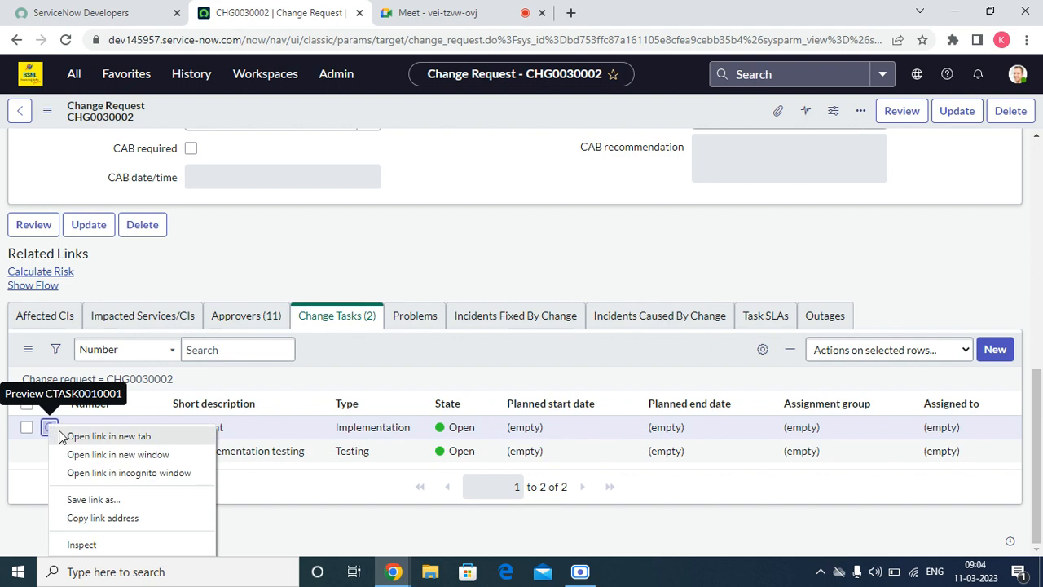
pyautogui.click(104, 435)
pyautogui.click(501, 8)
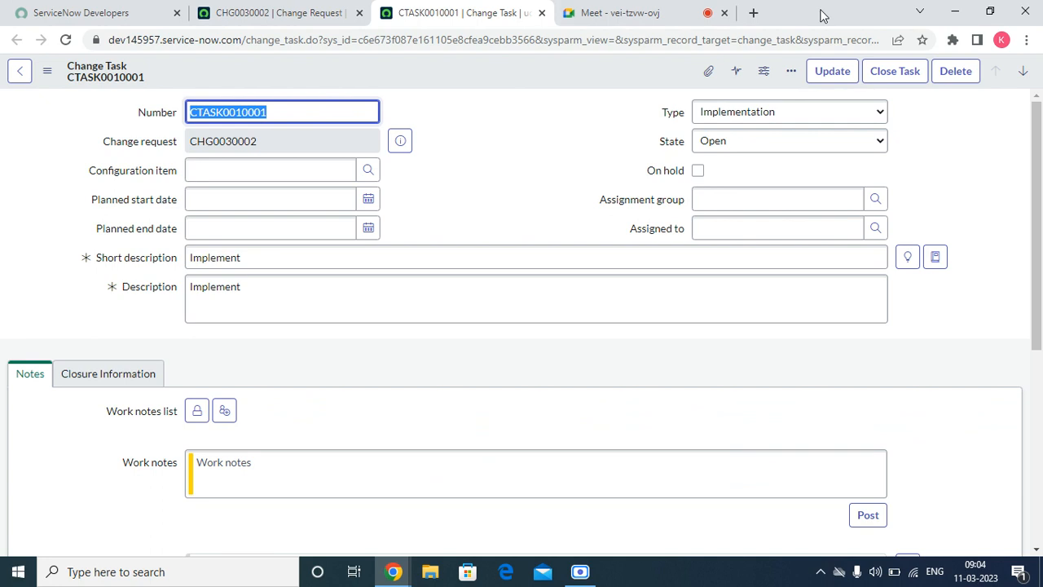
pyautogui.click(895, 71)
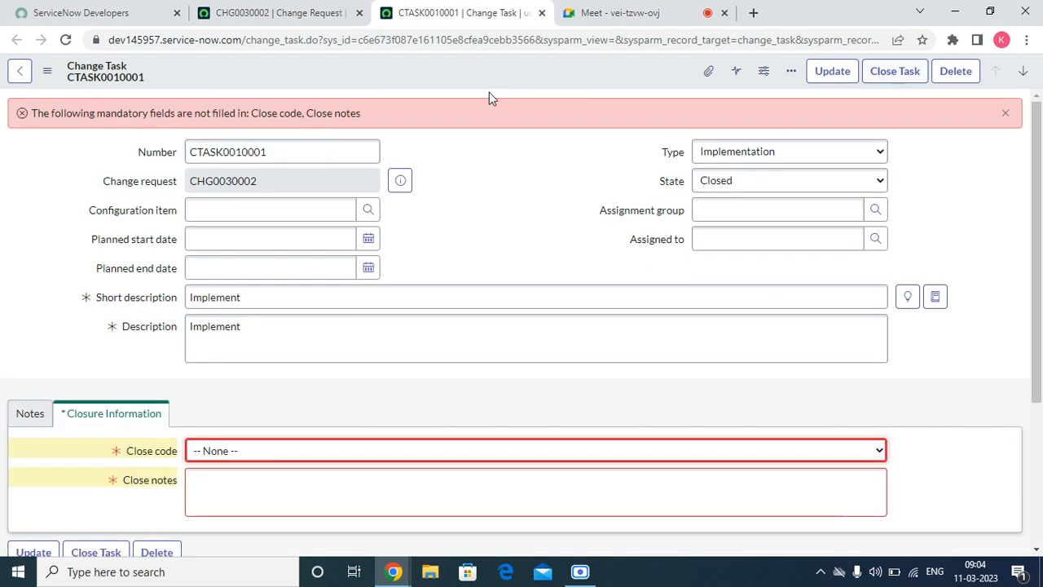
pyautogui.click(277, 450)
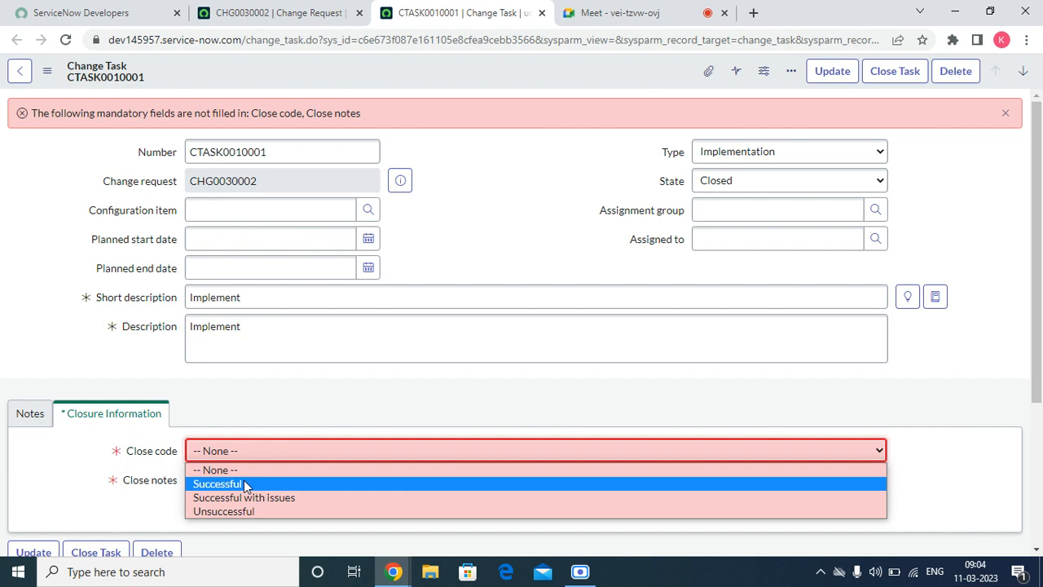
pyautogui.click(242, 483)
pyautogui.click(242, 483)
pyautogui.write('te')
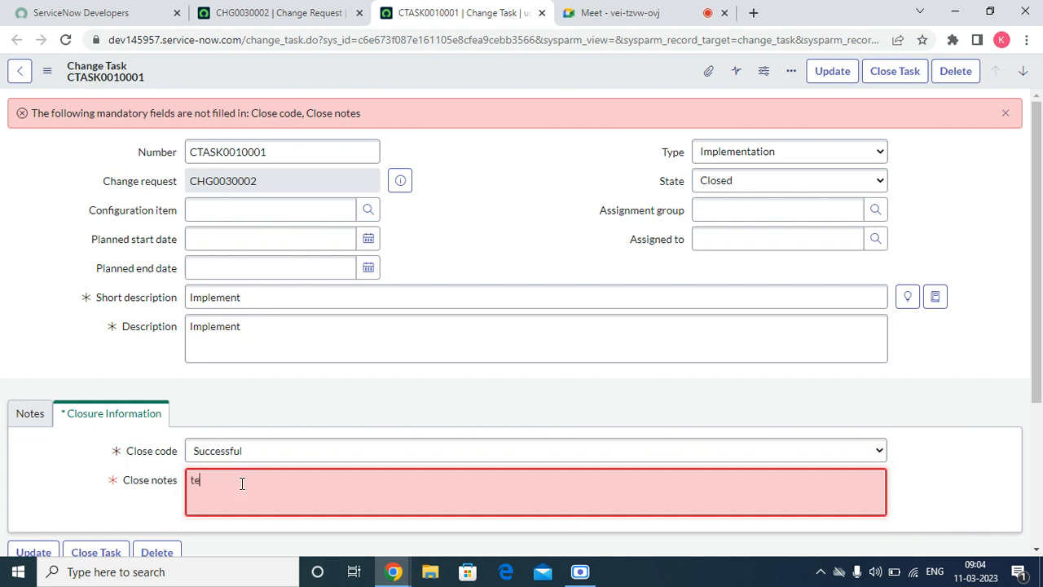
pyautogui.write('st')
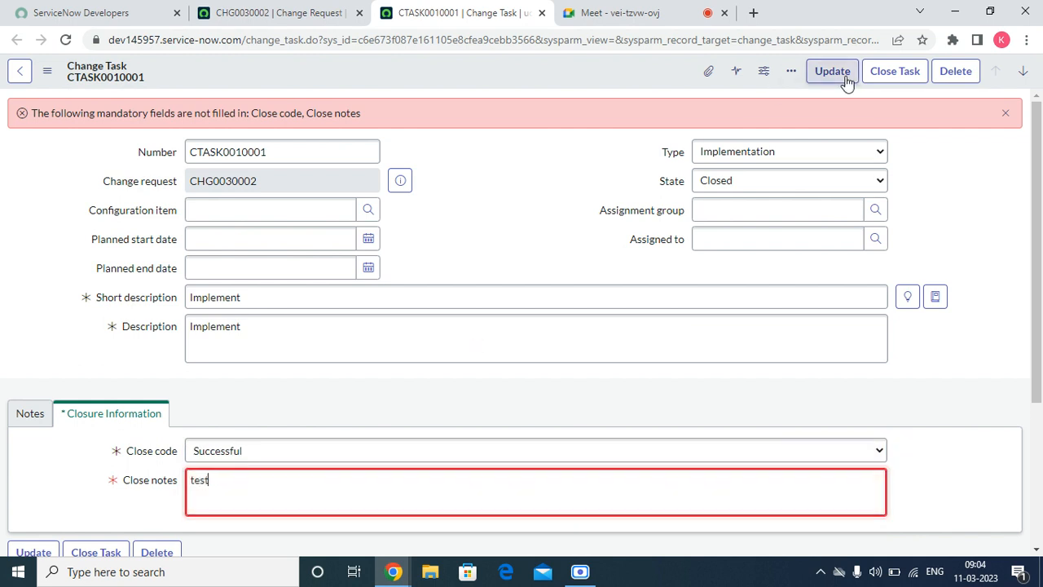
pyautogui.click(897, 71)
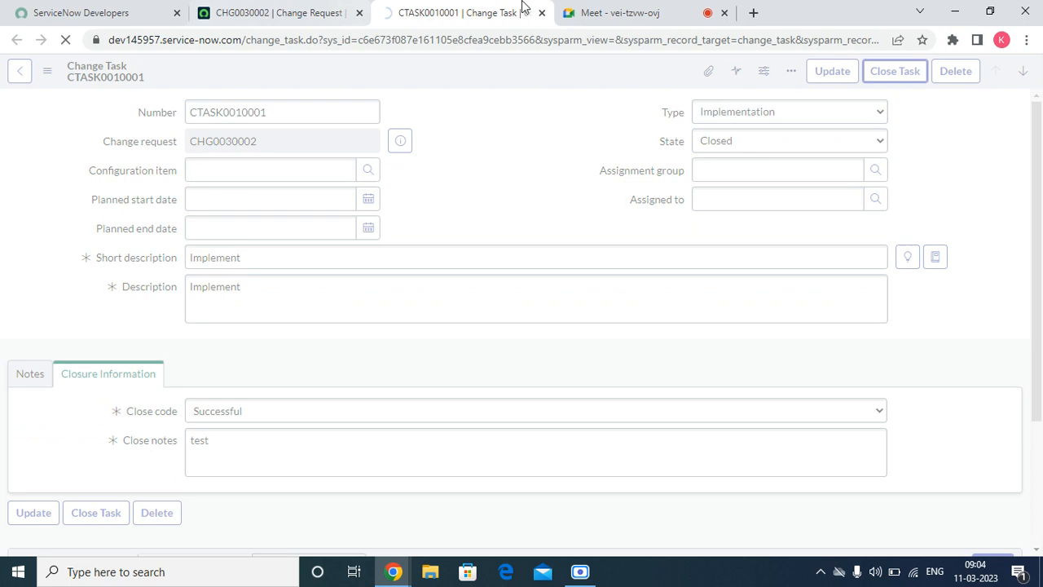
pyautogui.click(541, 12)
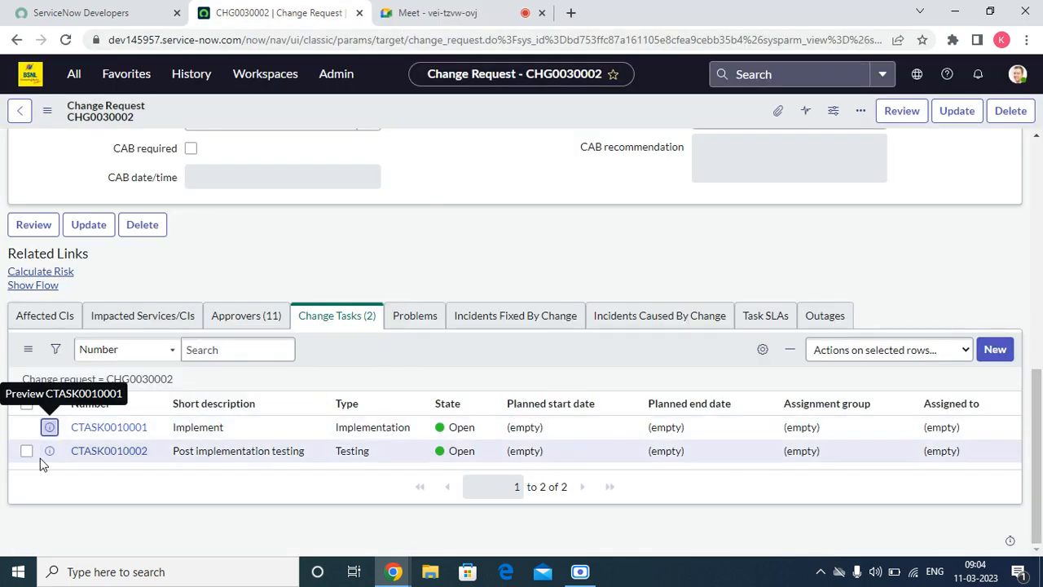
# Step: Close CTASK0010002, Post implementation testing, with close code Successful and brief close notes
pyautogui.rightClick(48, 453)
pyautogui.click(93, 332)
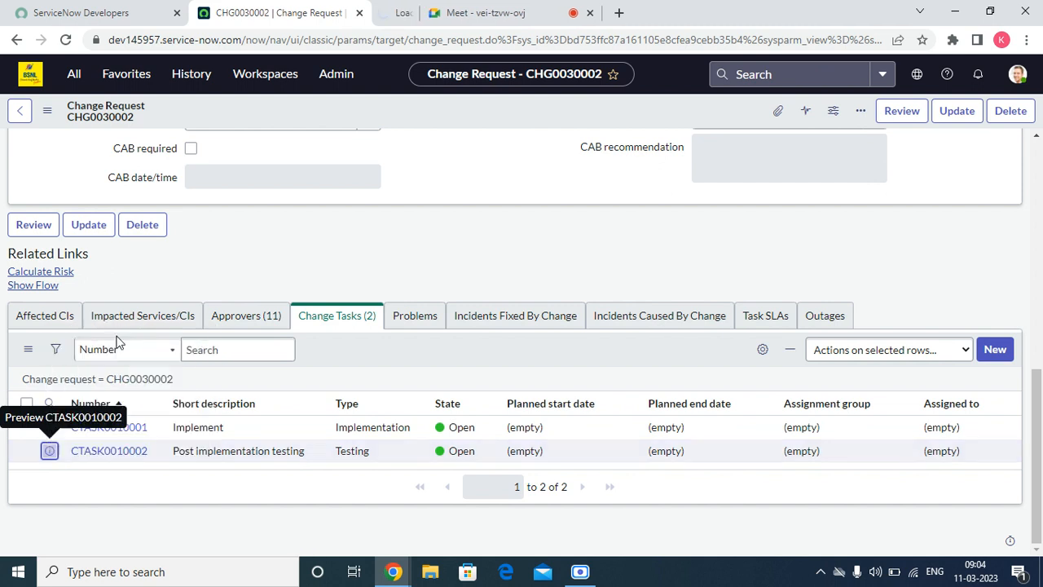
pyautogui.click(495, 13)
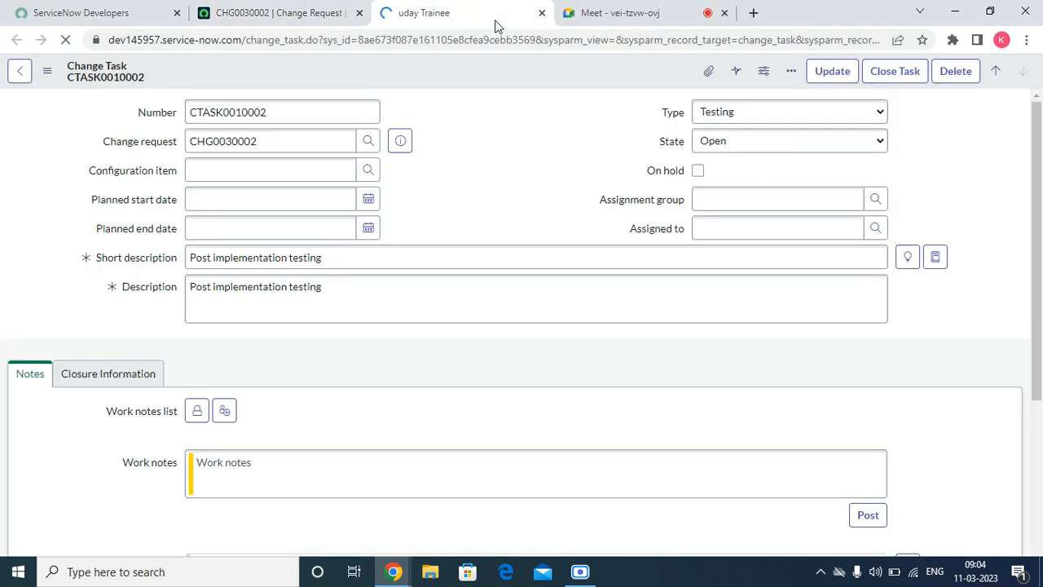
pyautogui.click(721, 199)
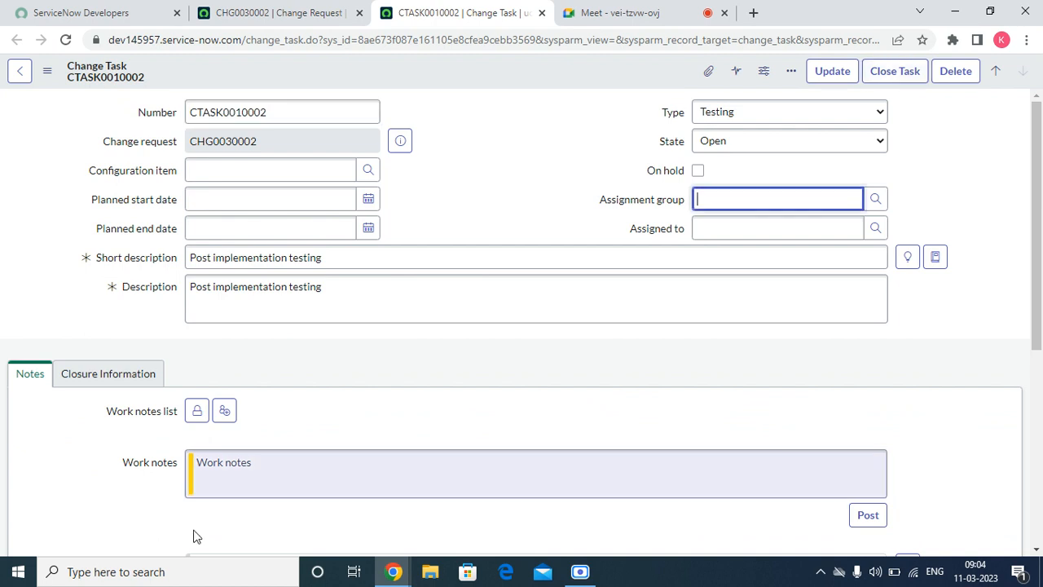
pyautogui.click(107, 373)
pyautogui.click(241, 412)
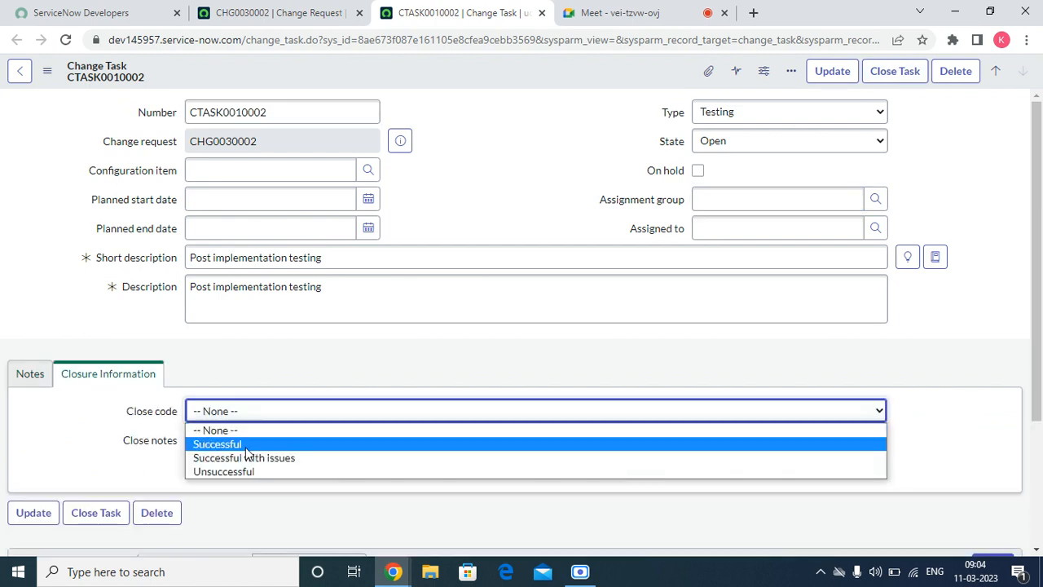
pyautogui.click(246, 445)
pyautogui.click(247, 443)
pyautogui.write('f')
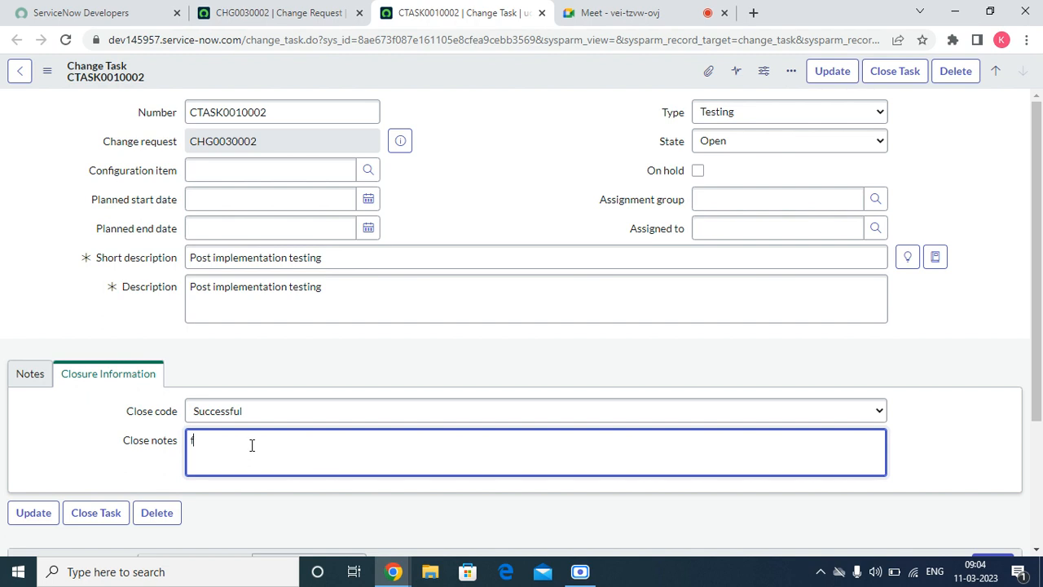
pyautogui.click(895, 77)
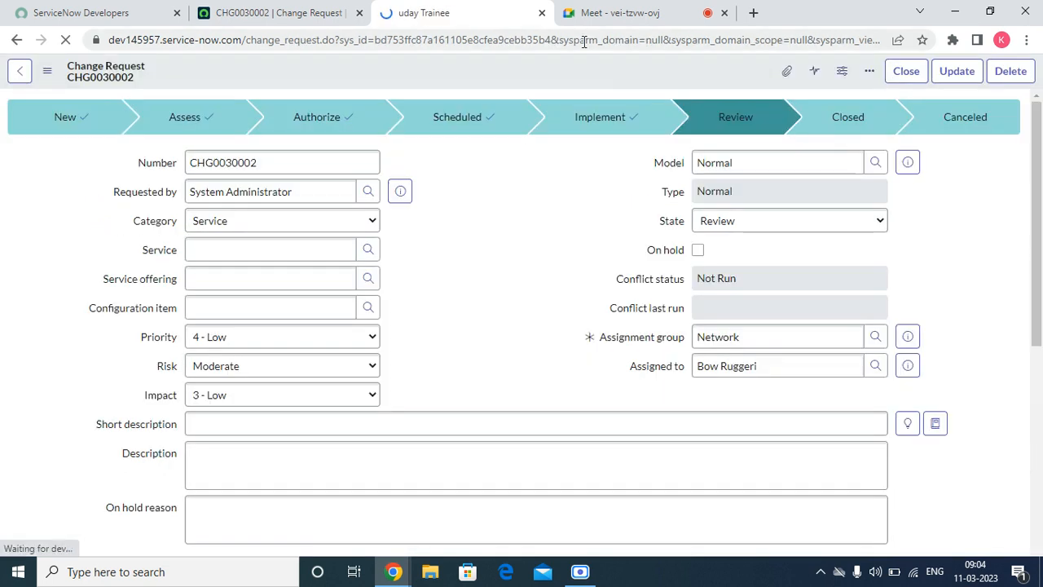
# Step: Return to CHG0030002 and reload its form, leaving the state at Review
pyautogui.click(542, 13)
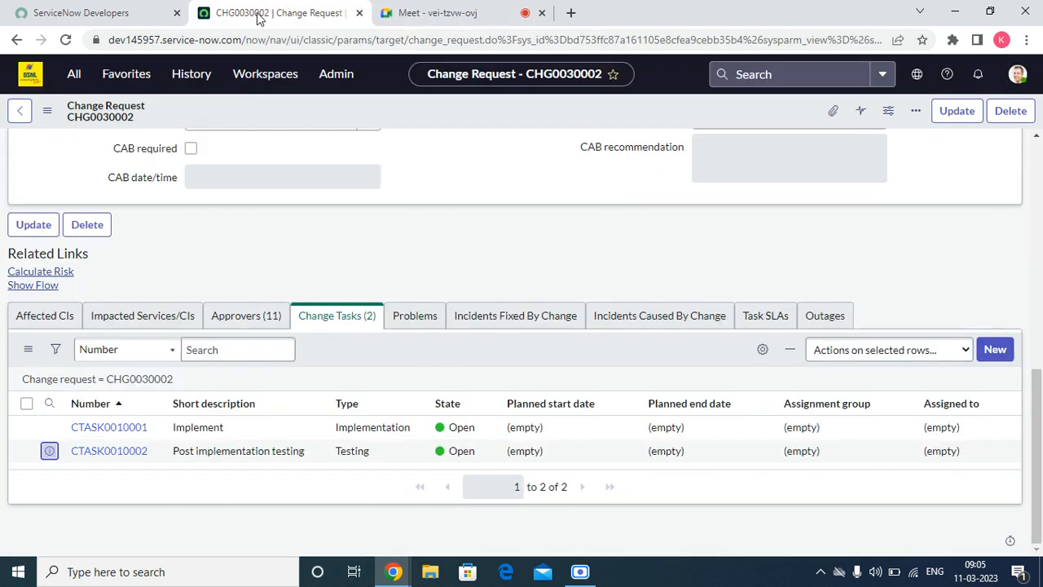
pyautogui.scroll(10, 433, 155)
pyautogui.rightClick(508, 119)
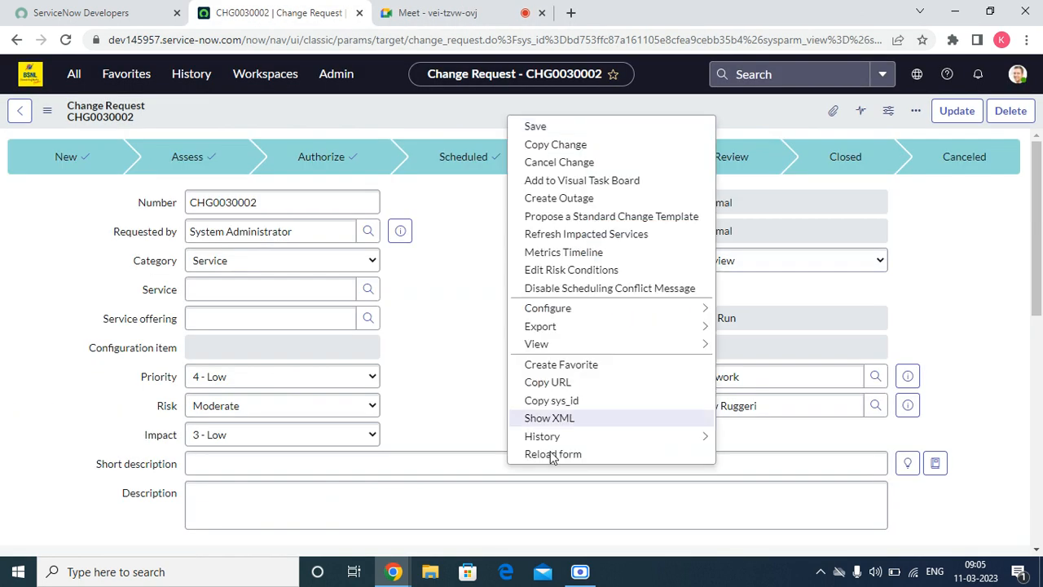
pyautogui.click(551, 455)
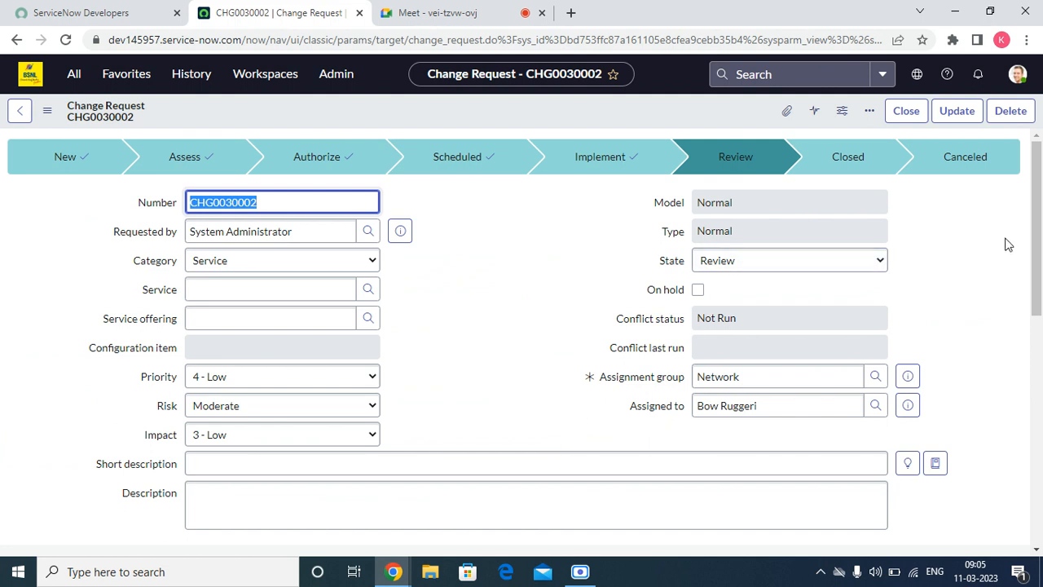
pyautogui.moveTo(1028, 259); pyautogui.dragTo(1040, 235)
pyautogui.click(729, 269)
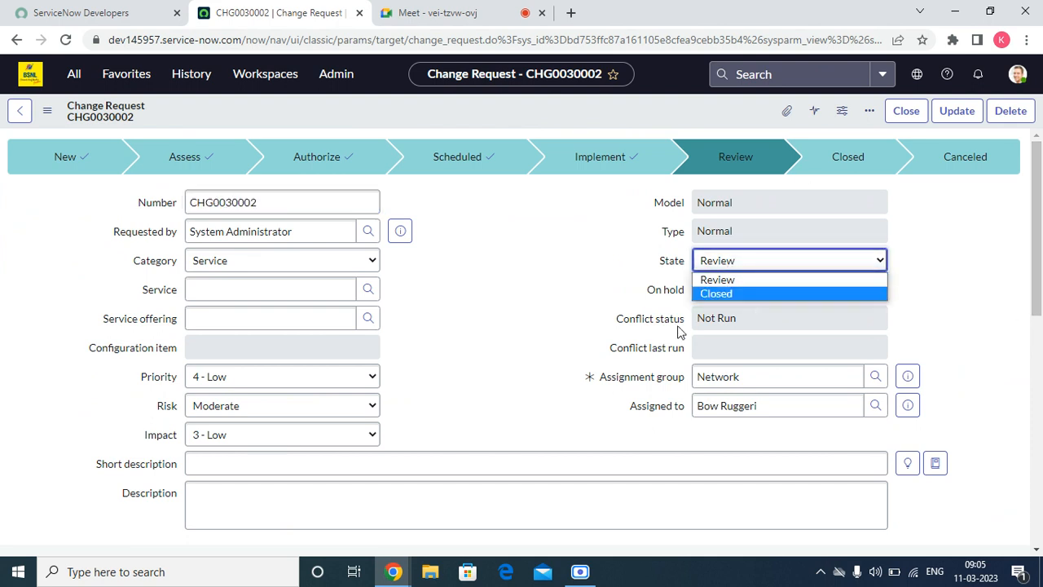
pyautogui.click(505, 236)
pyautogui.scroll(-10, 548, 235)
pyautogui.scroll(10, 293, 388)
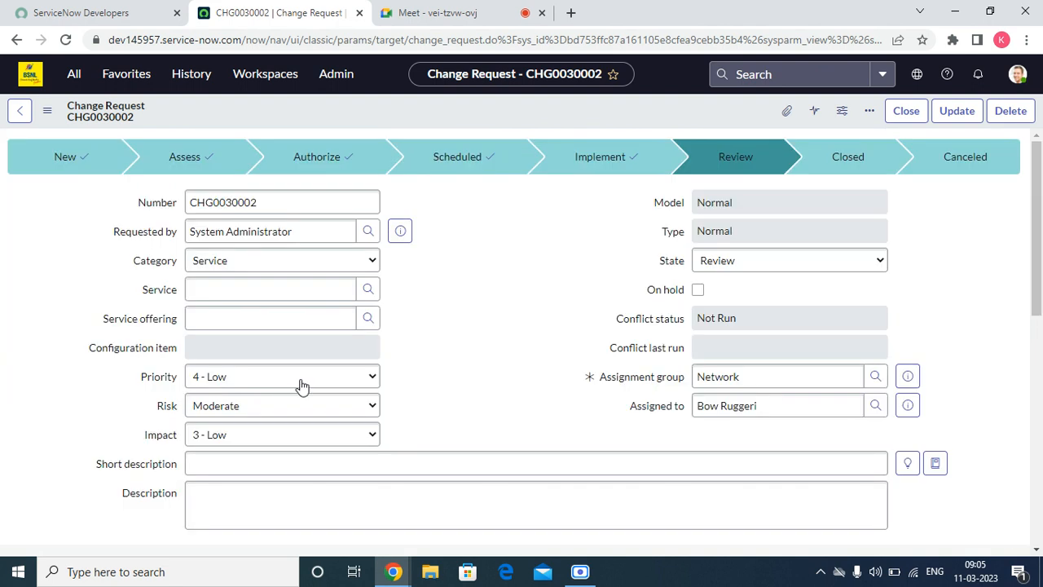
# Step: Close the change with close code Successful and close notes 'tst'
pyautogui.click(908, 111)
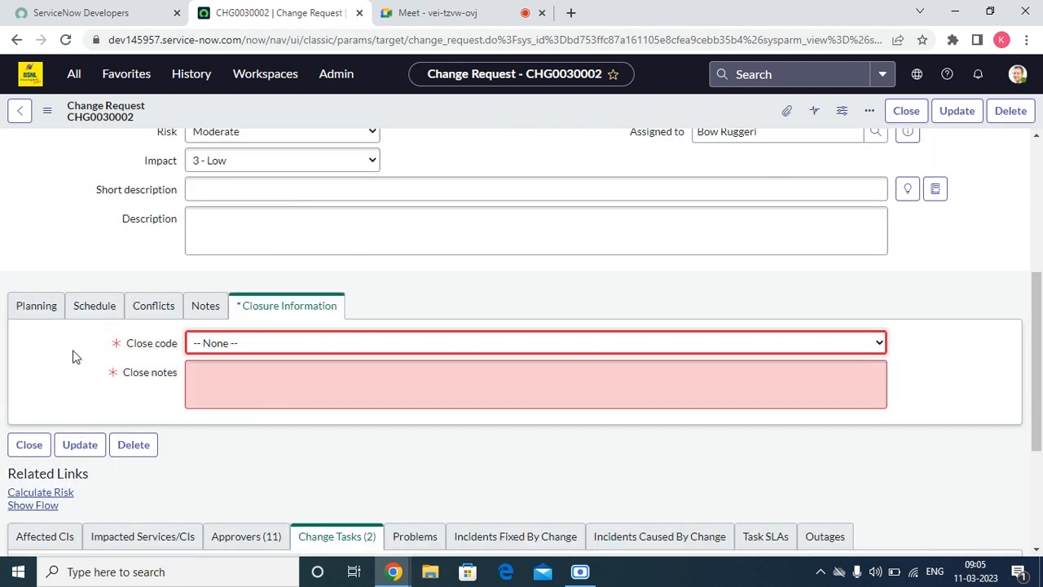
pyautogui.click(201, 349)
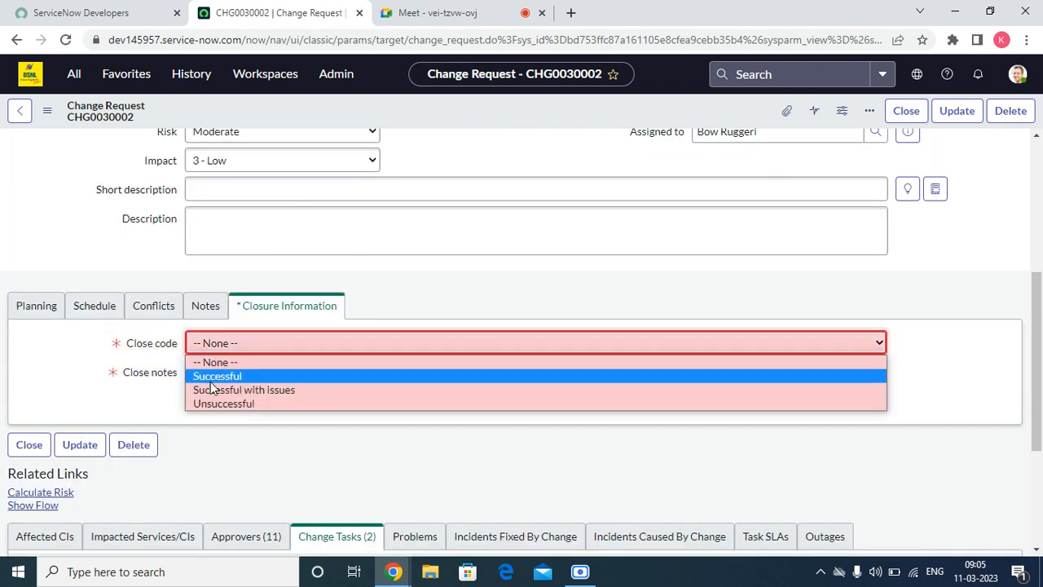
pyautogui.click(217, 376)
pyautogui.click(215, 376)
pyautogui.write('tstt')
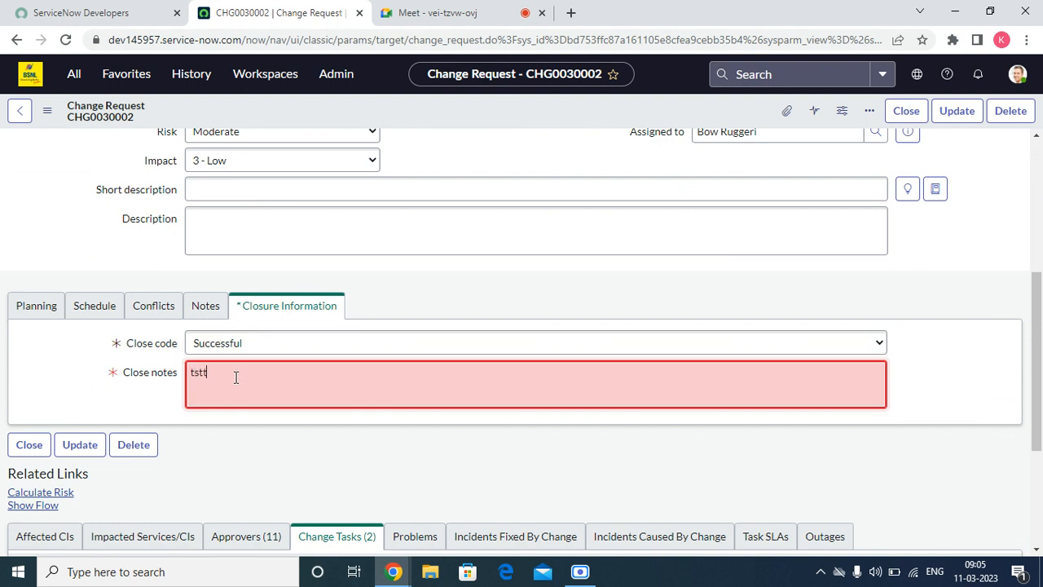
pyautogui.scroll(3, 237, 377)
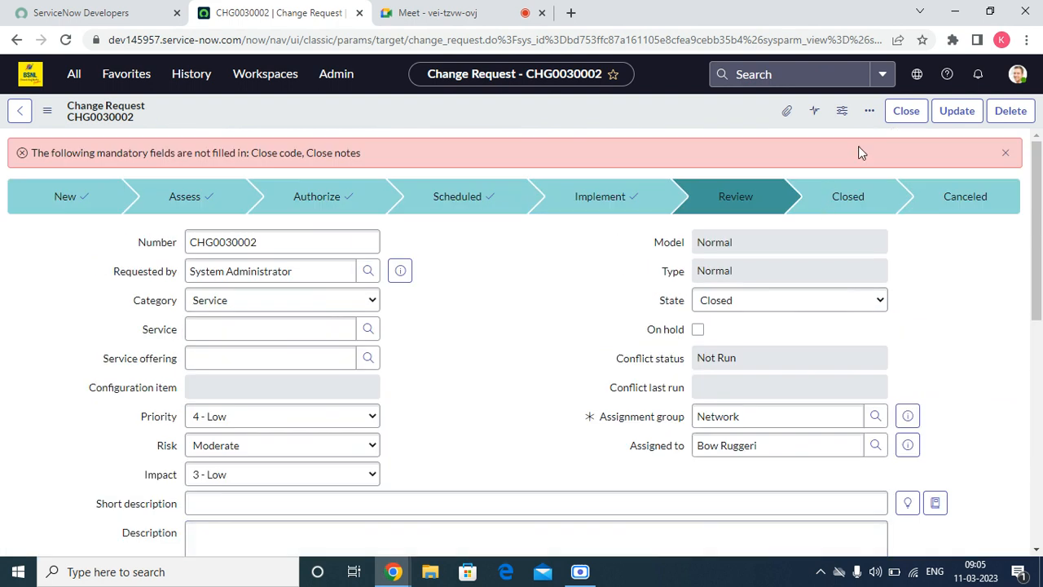
pyautogui.click(911, 116)
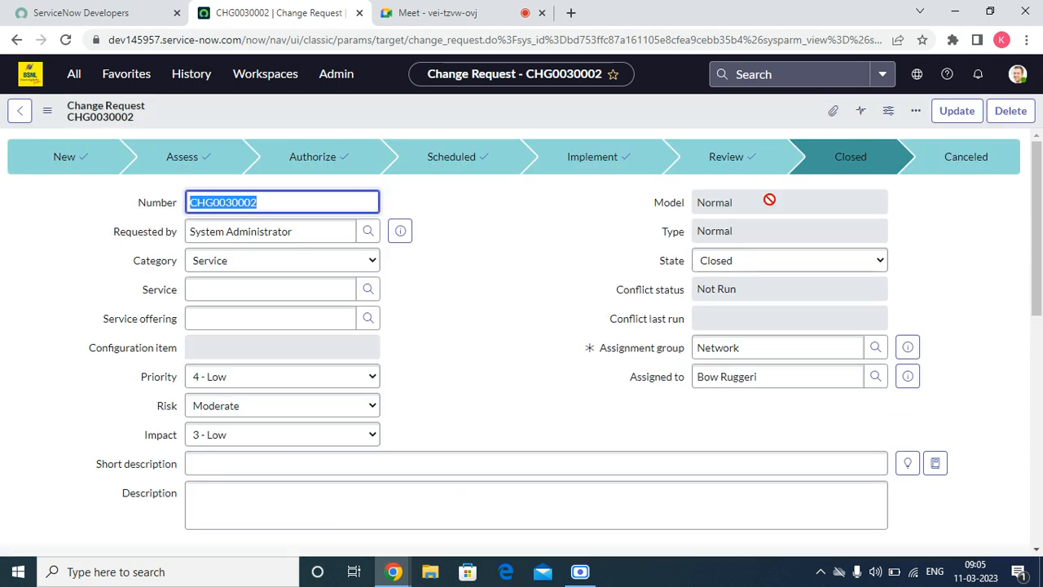
pyautogui.scroll(-10, 554, 330)
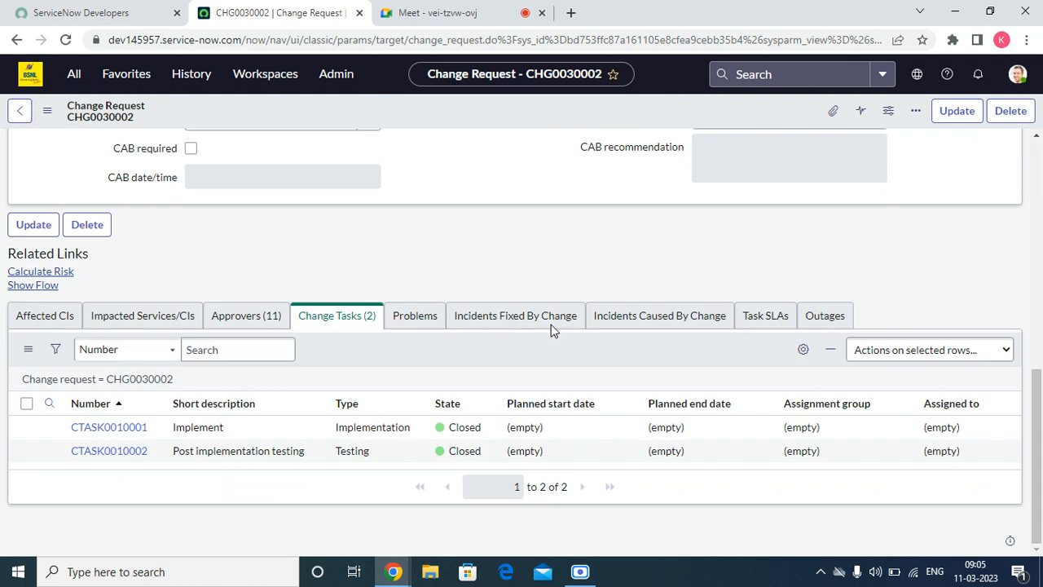
pyautogui.rightClick(416, 345)
pyautogui.click(462, 375)
pyautogui.click(238, 322)
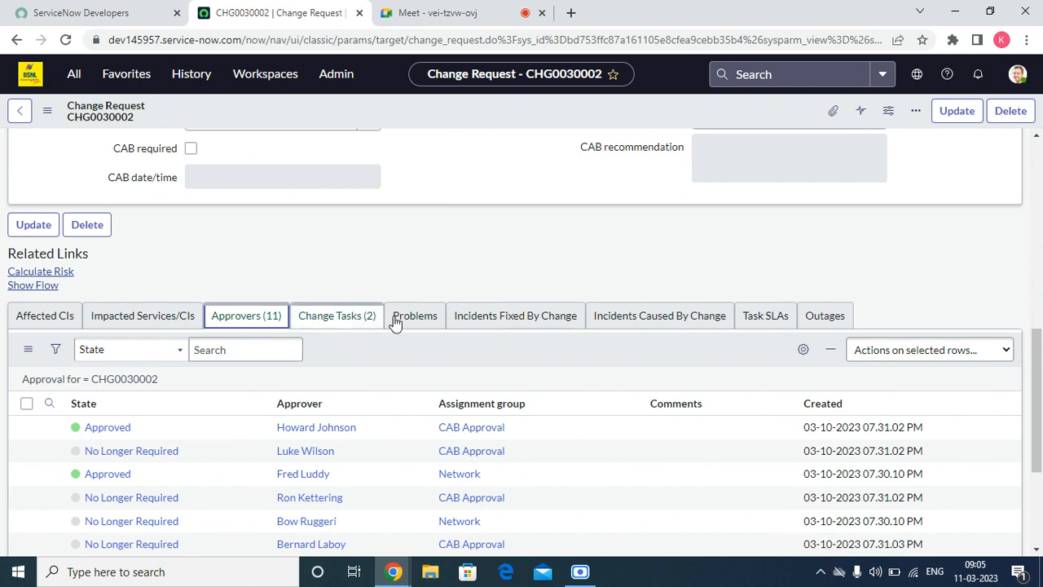
pyautogui.scroll(10, 559, 282)
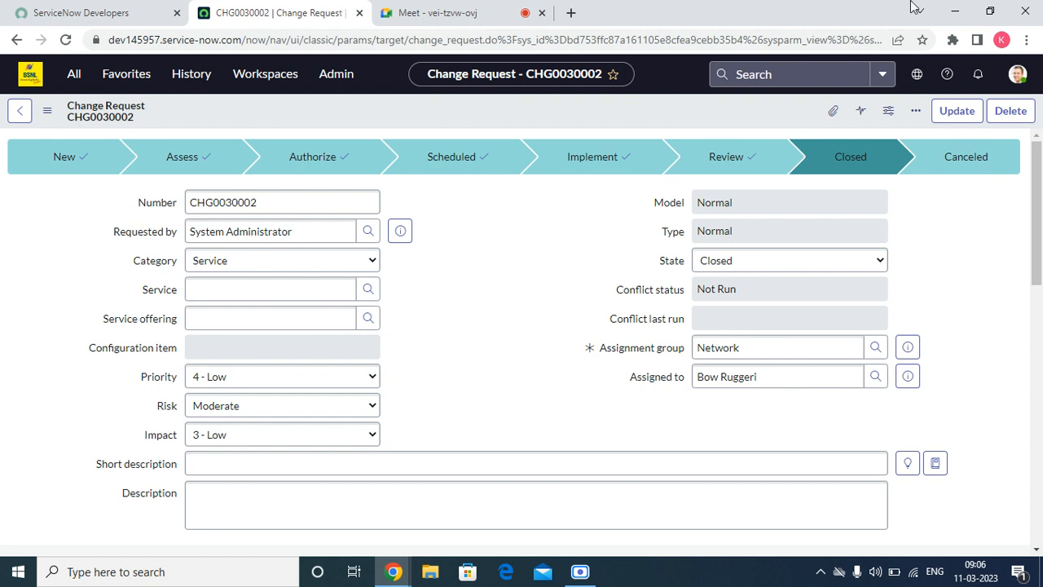
# Step: Open the Standard Change All Templates list in a new browser tab from the Change menu
pyautogui.moveTo(1040, 270)
pyautogui.mouseDown()
pyautogui.moveTo(1040, 279)
pyautogui.moveTo(1040, 259)
pyautogui.mouseUp()
pyautogui.moveTo(1038, 254); pyautogui.dragTo(1038, 383)
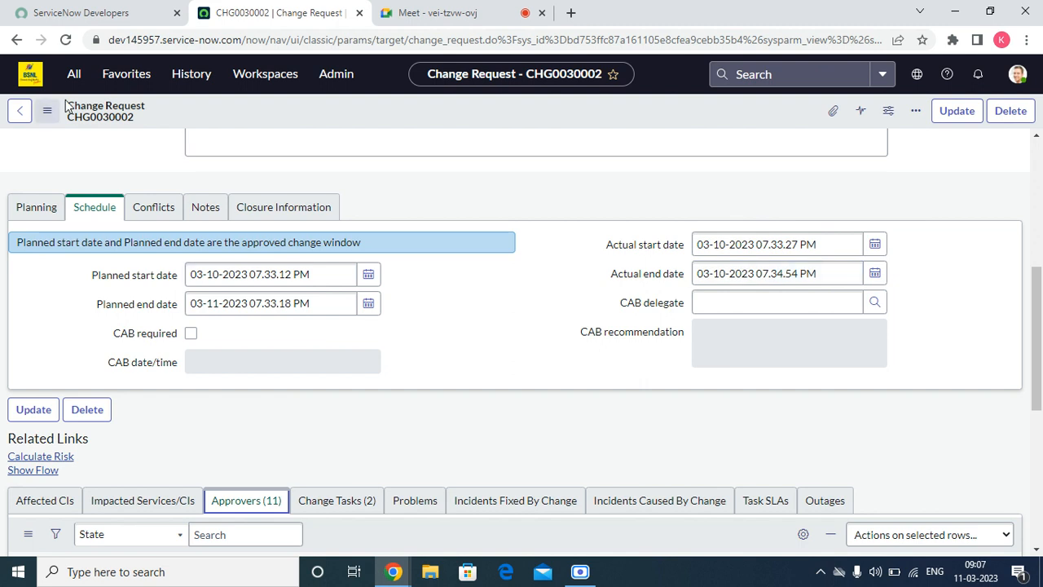
pyautogui.click(73, 73)
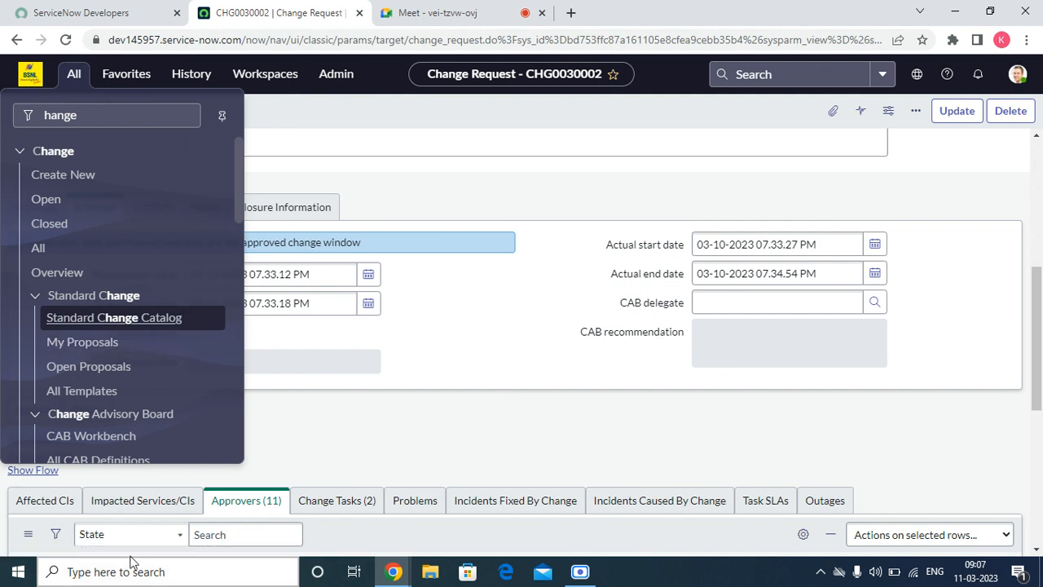
pyautogui.rightClick(120, 396)
pyautogui.click(175, 403)
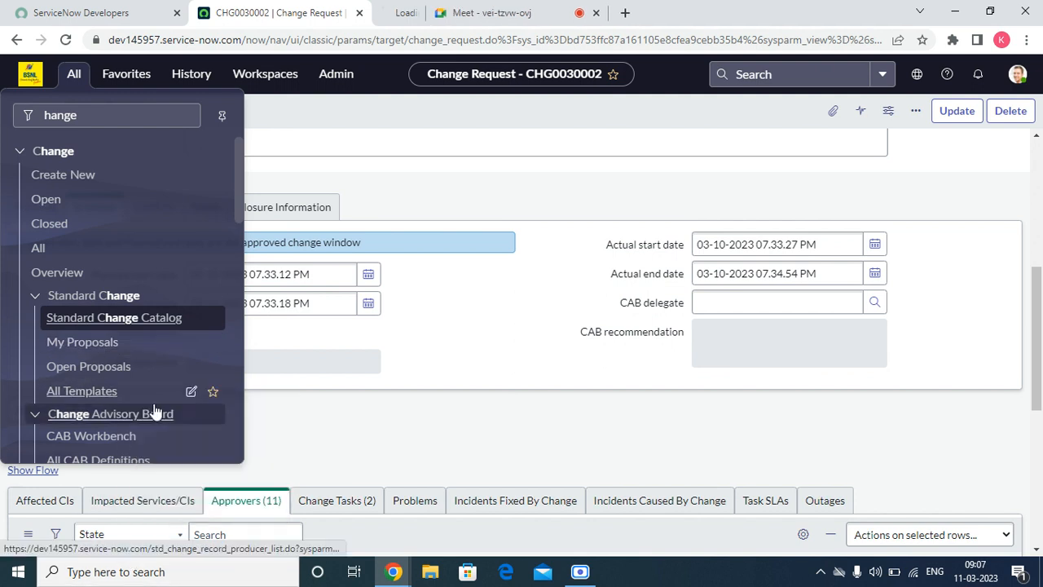
# Step: Open the Standard Change Catalog in a new tab and open the Add network switch to datacenter cabinet template
pyautogui.rightClick(170, 325)
pyautogui.click(200, 329)
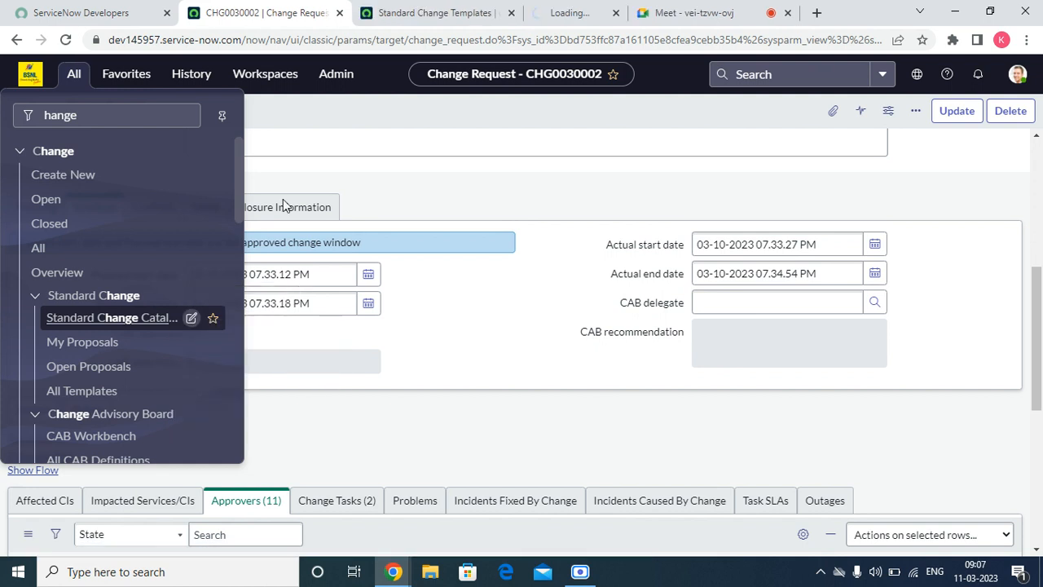
pyautogui.click(413, 11)
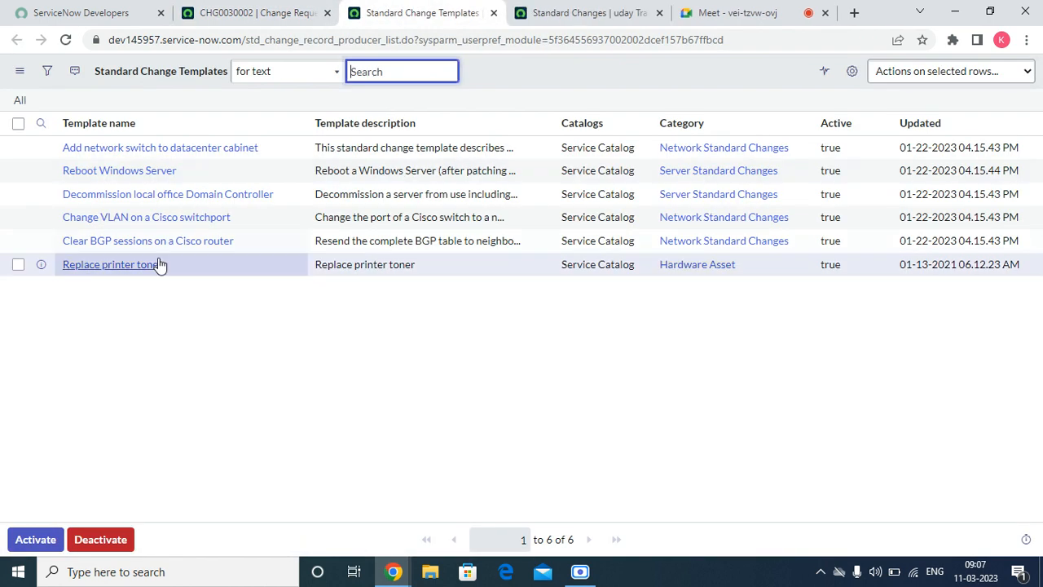
pyautogui.click(193, 149)
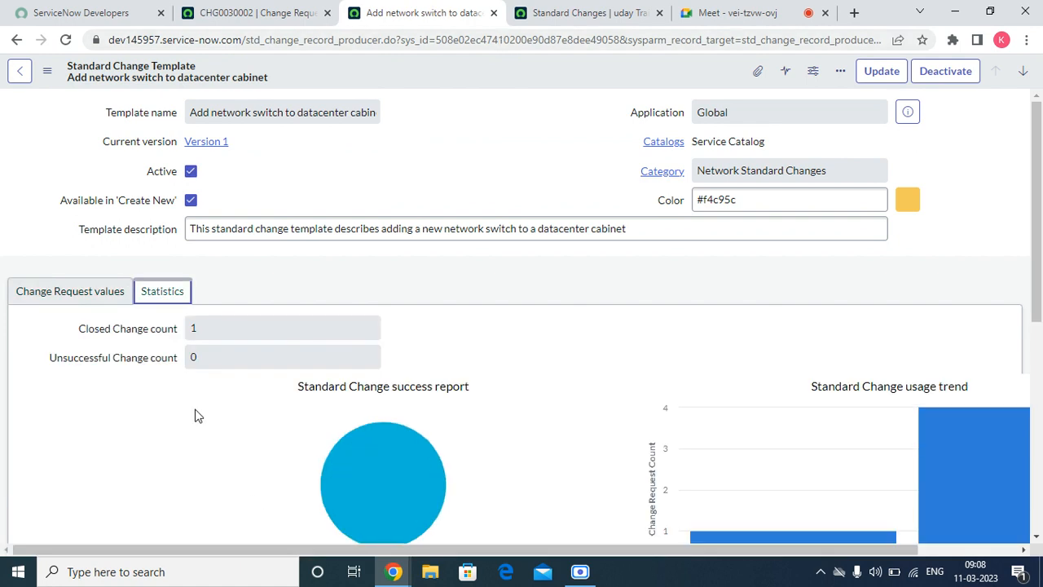
# Step: Copy the template's name from its change request values and return to CHG0030002
pyautogui.click(37, 308)
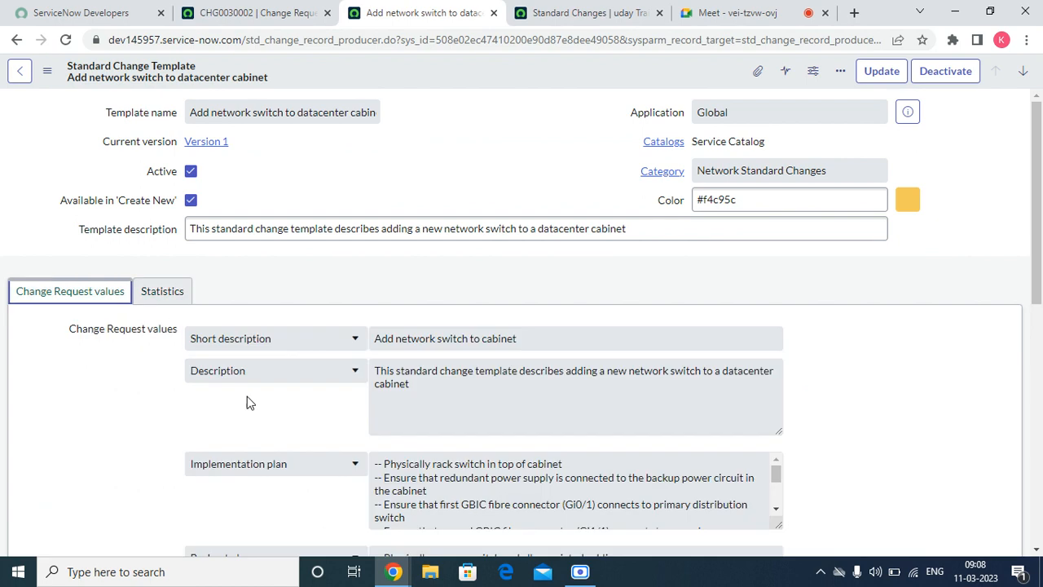
pyautogui.tripleClick(238, 113)
pyautogui.rightClick(246, 119)
pyautogui.click(272, 128)
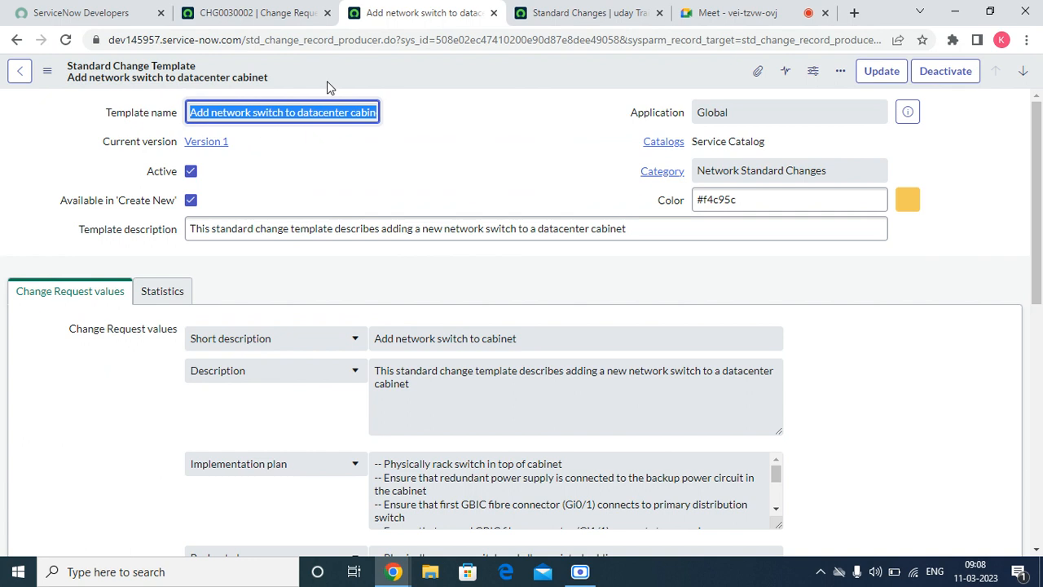
pyautogui.click(283, 9)
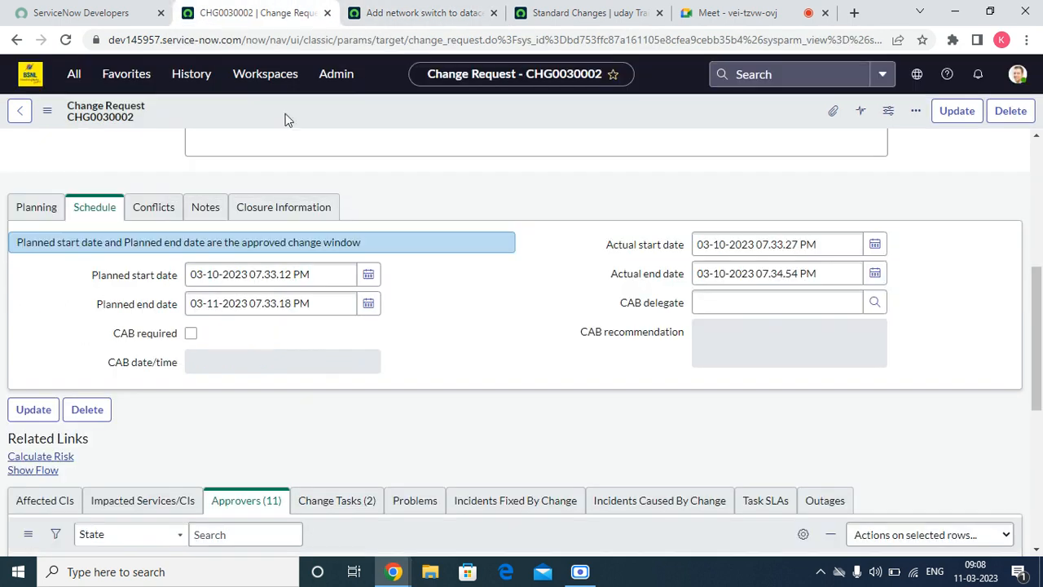
# Step: Create a new change request from the Reboot Windows Server preapproved template
pyautogui.click(73, 73)
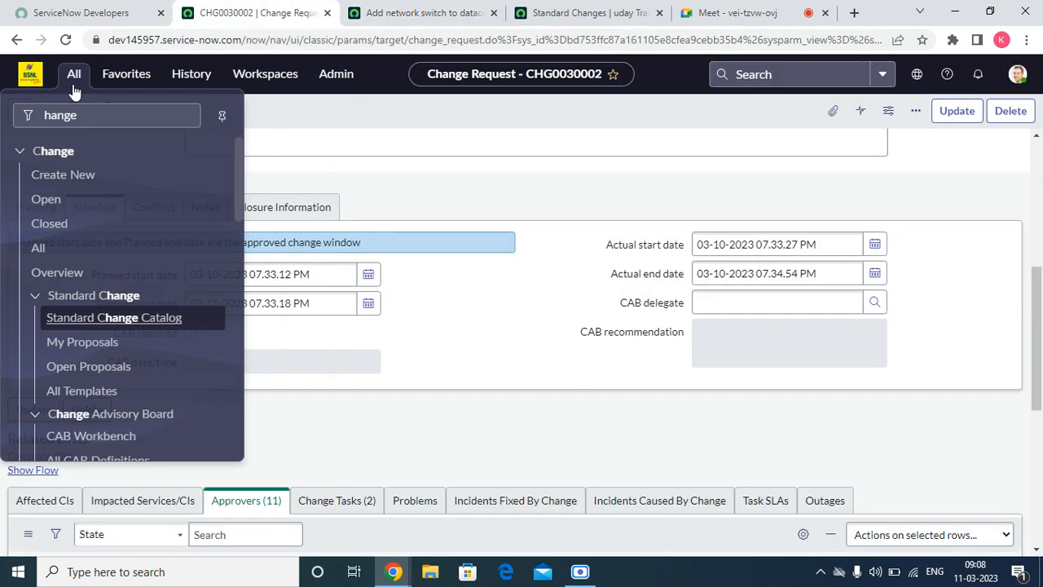
pyautogui.click(55, 177)
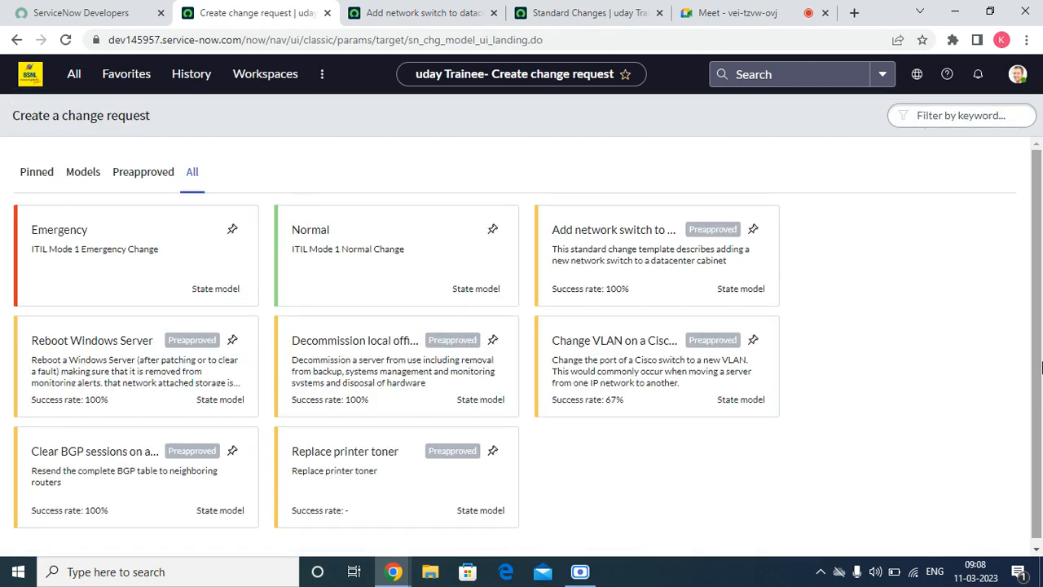
pyautogui.click(116, 383)
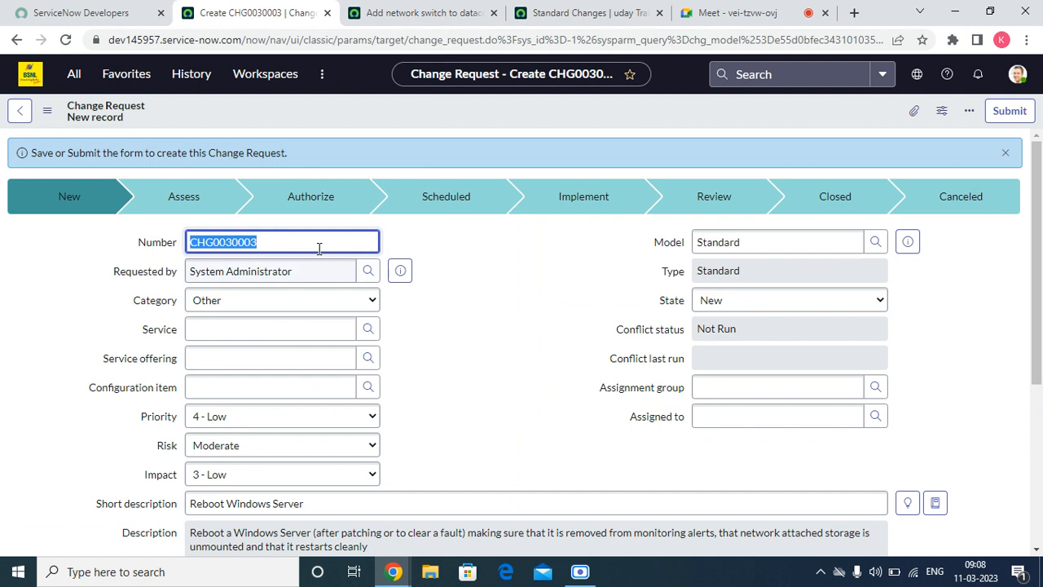
# Step: Review the prefilled number CHG0030003, Standard model and type, and short description
pyautogui.doubleClick(261, 240)
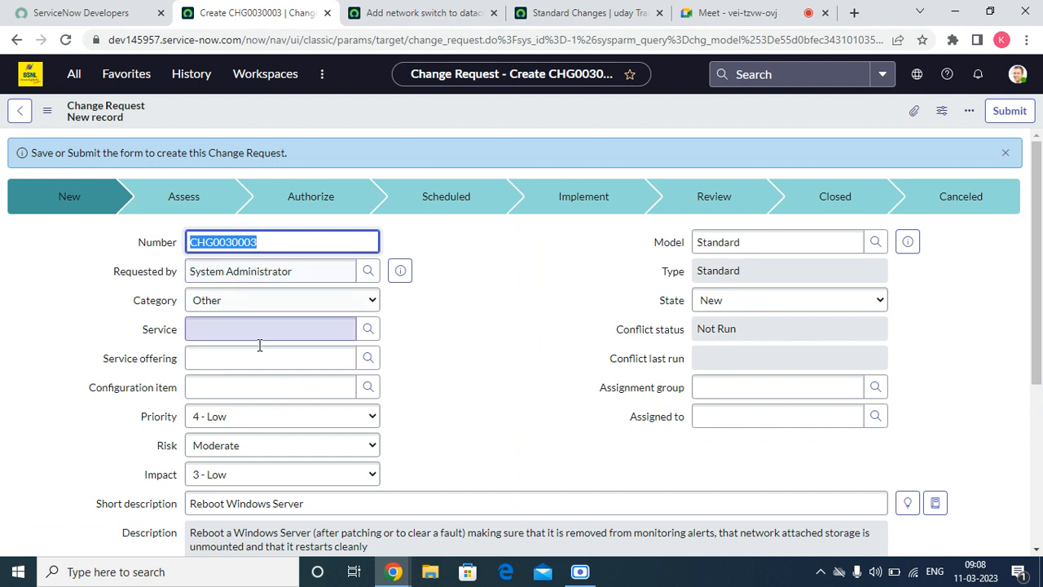
pyautogui.scroll(-1, 725, 176)
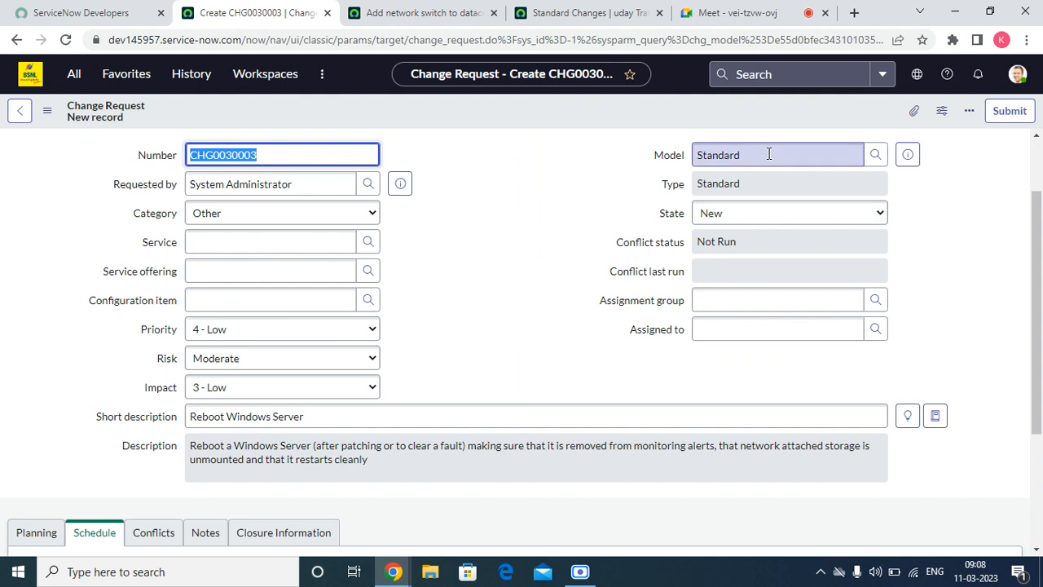
pyautogui.doubleClick(769, 154)
pyautogui.click(740, 180)
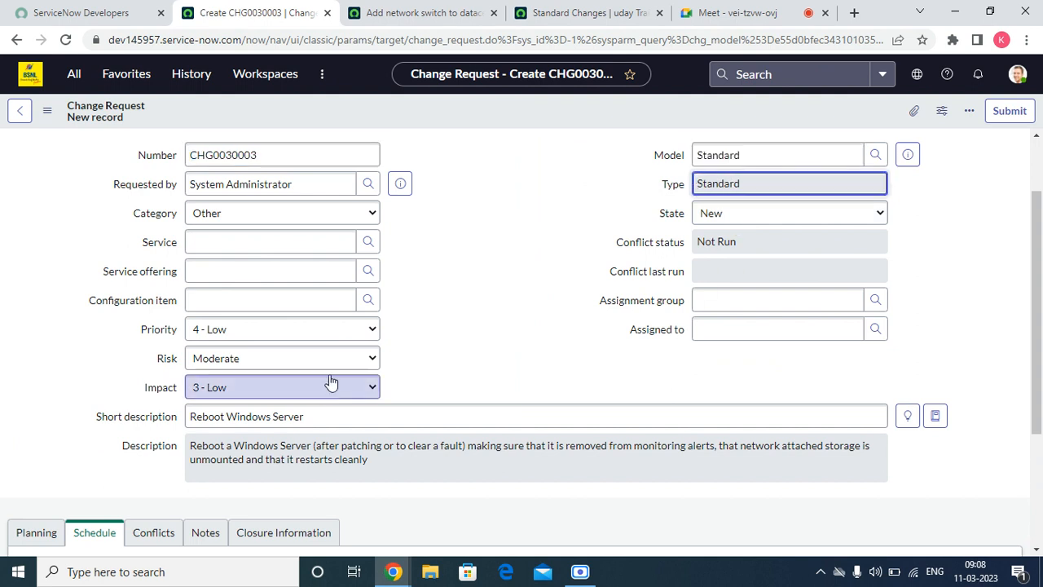
pyautogui.tripleClick(321, 411)
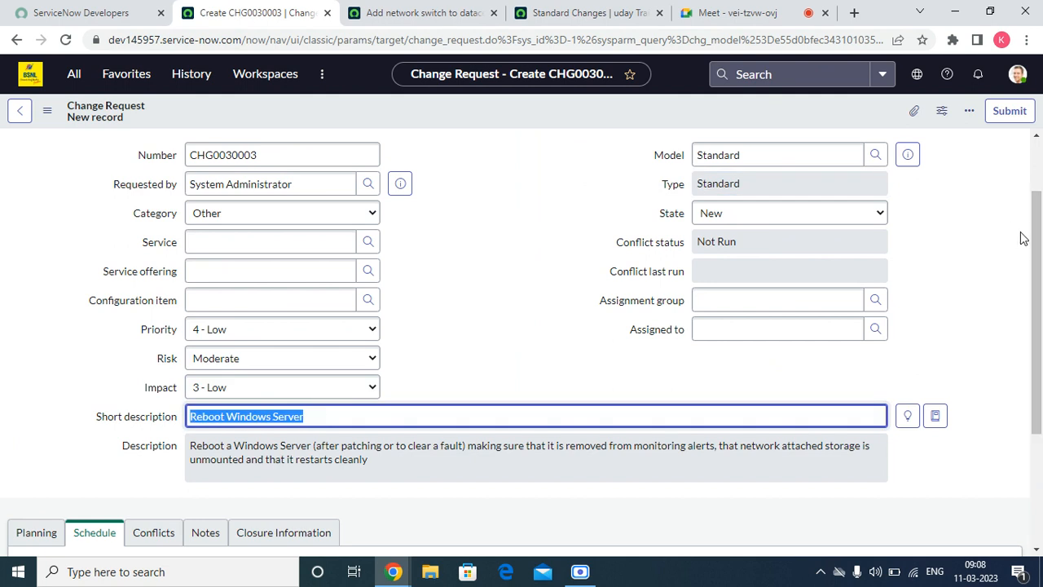
pyautogui.moveTo(1040, 241); pyautogui.dragTo(1041, 383)
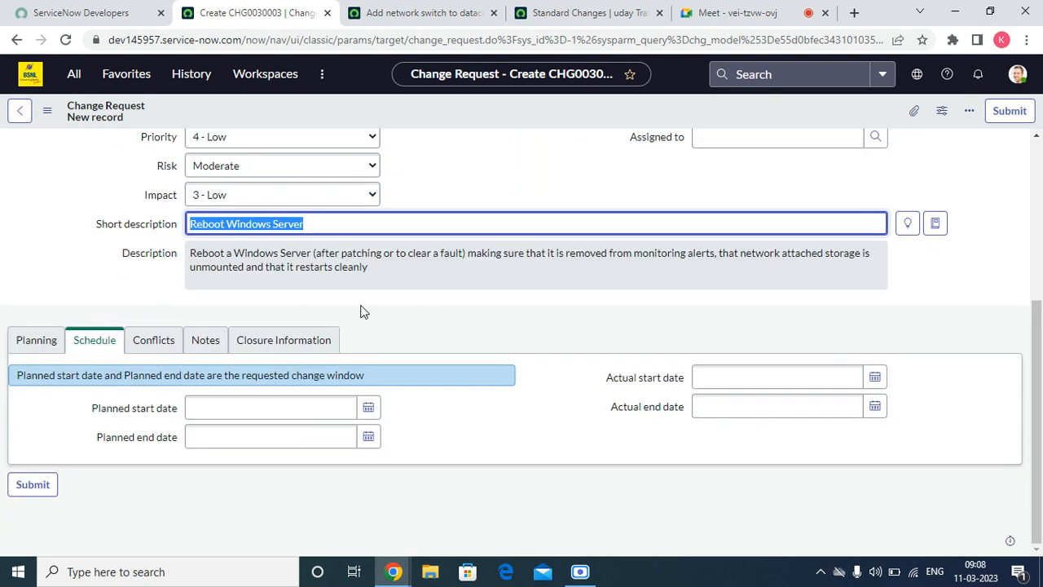
pyautogui.moveTo(401, 266); pyautogui.dragTo(103, 322)
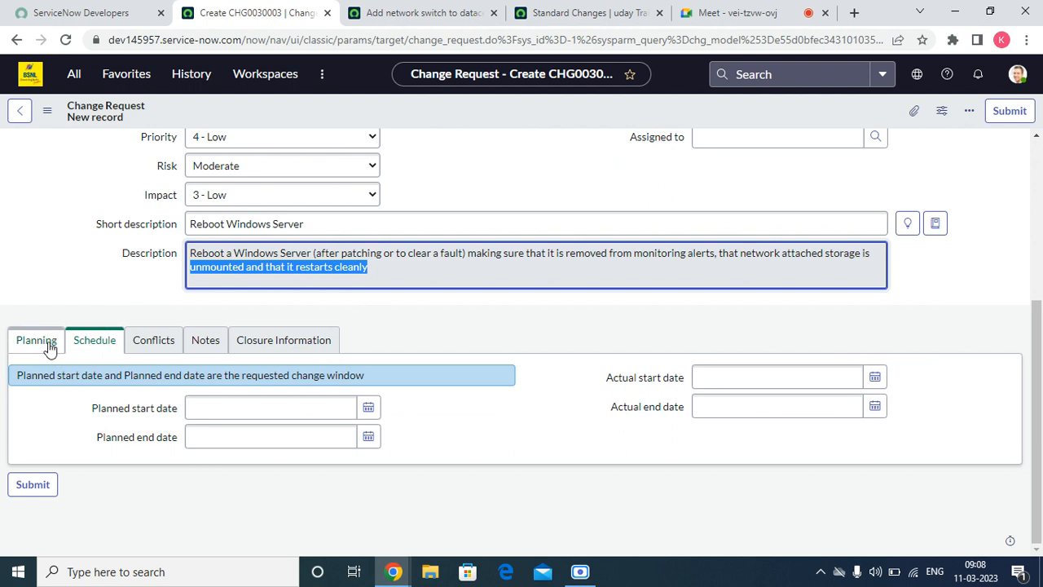
# Step: Review the backout plan, test plan and schedule dates, then save the change
pyautogui.click(23, 343)
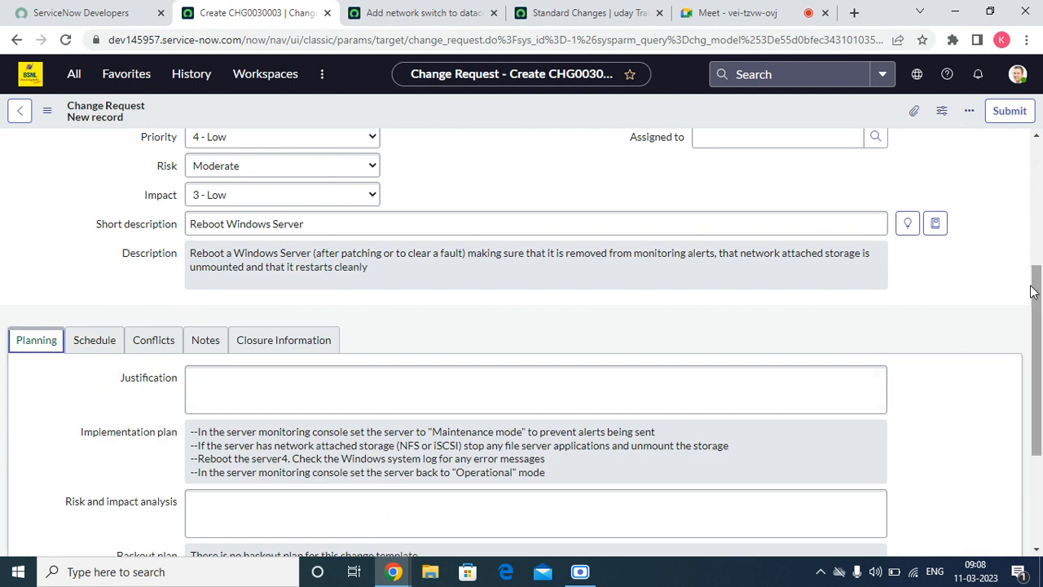
pyautogui.moveTo(1039, 269); pyautogui.dragTo(1039, 357)
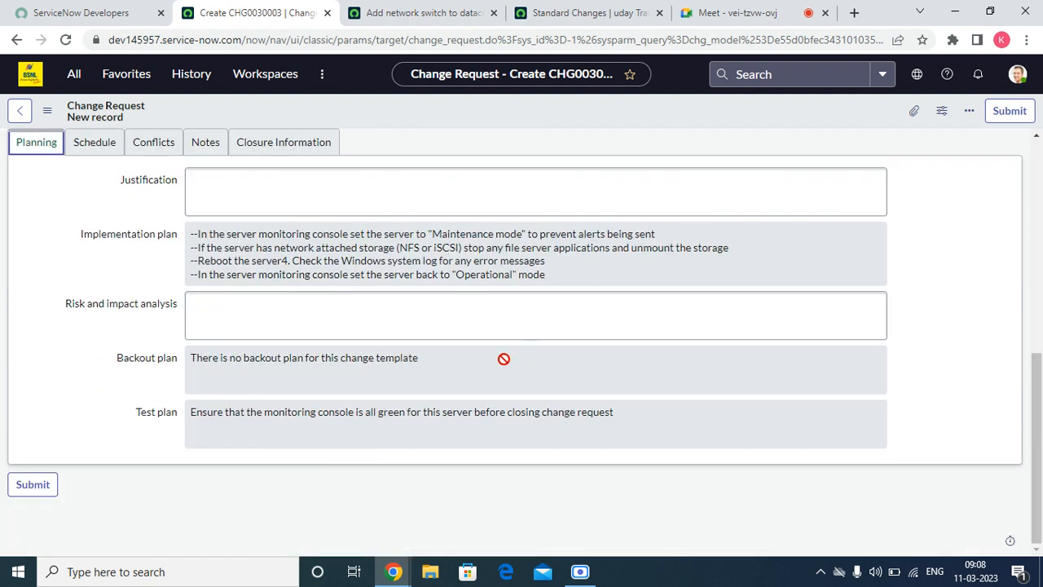
pyautogui.moveTo(503, 359); pyautogui.dragTo(187, 358)
pyautogui.moveTo(651, 412); pyautogui.dragTo(133, 436)
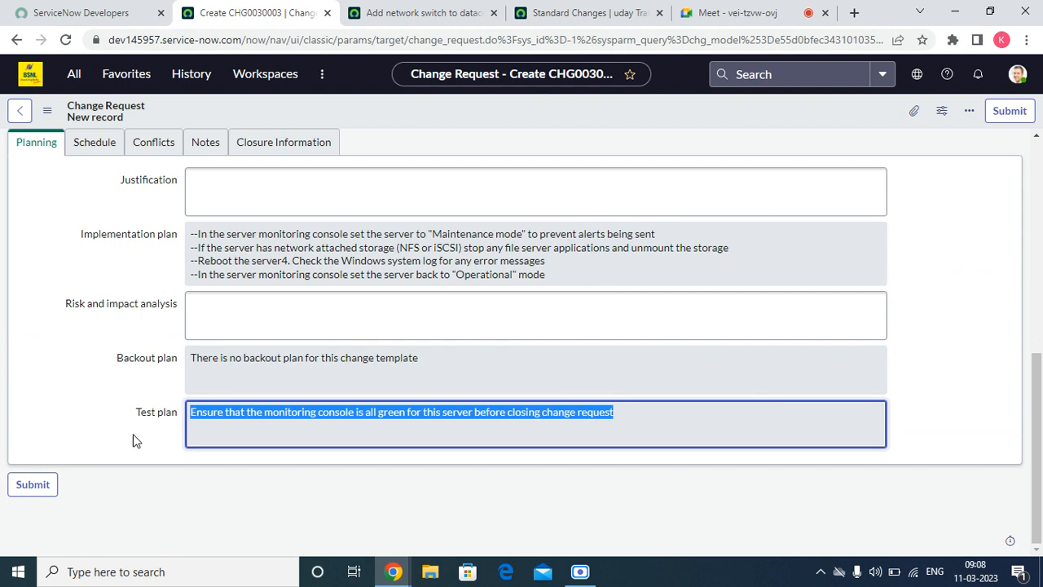
pyautogui.click(86, 151)
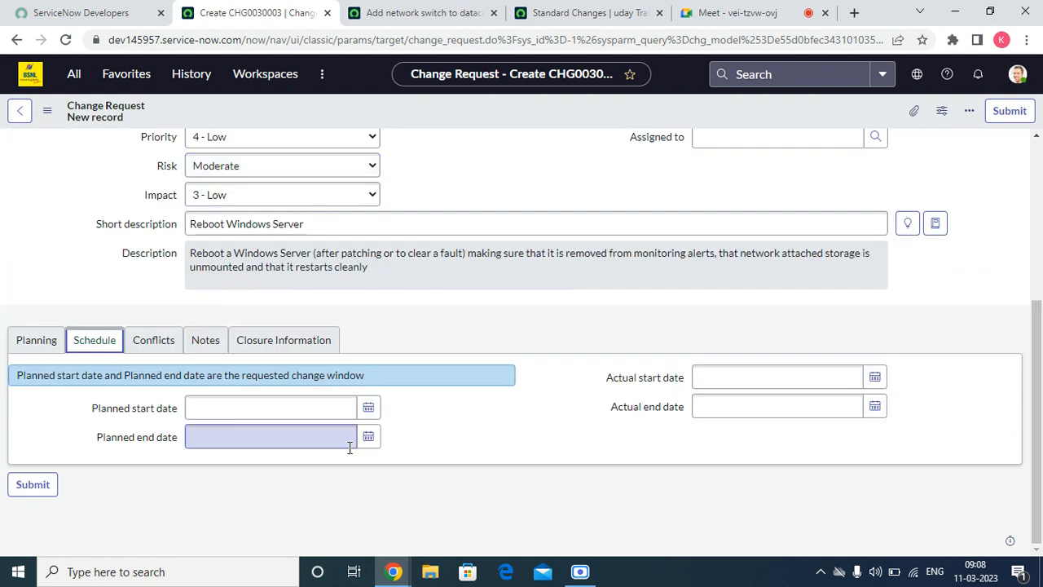
pyautogui.scroll(4, 494, 337)
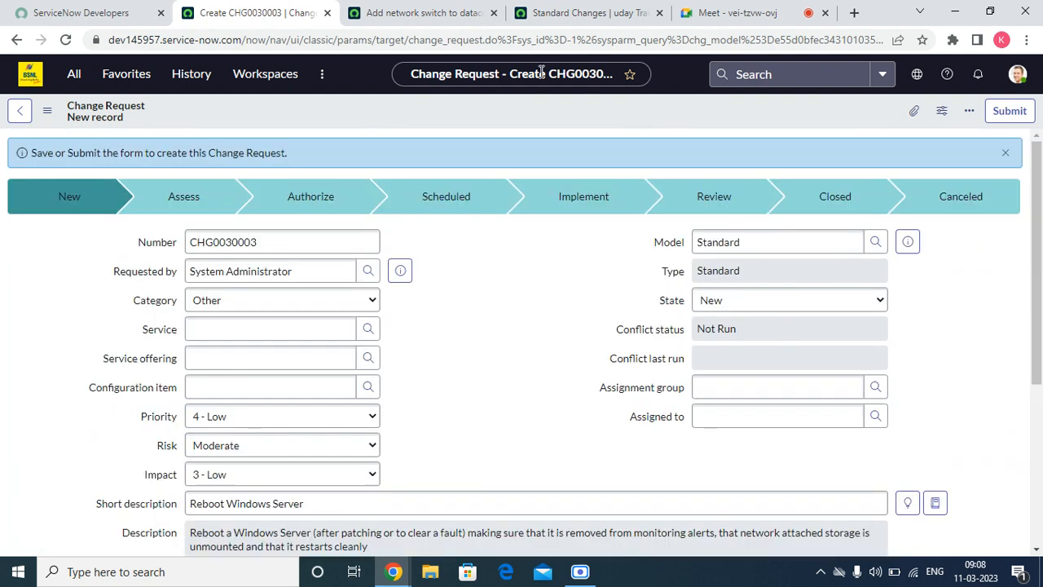
pyautogui.rightClick(476, 104)
pyautogui.click(504, 115)
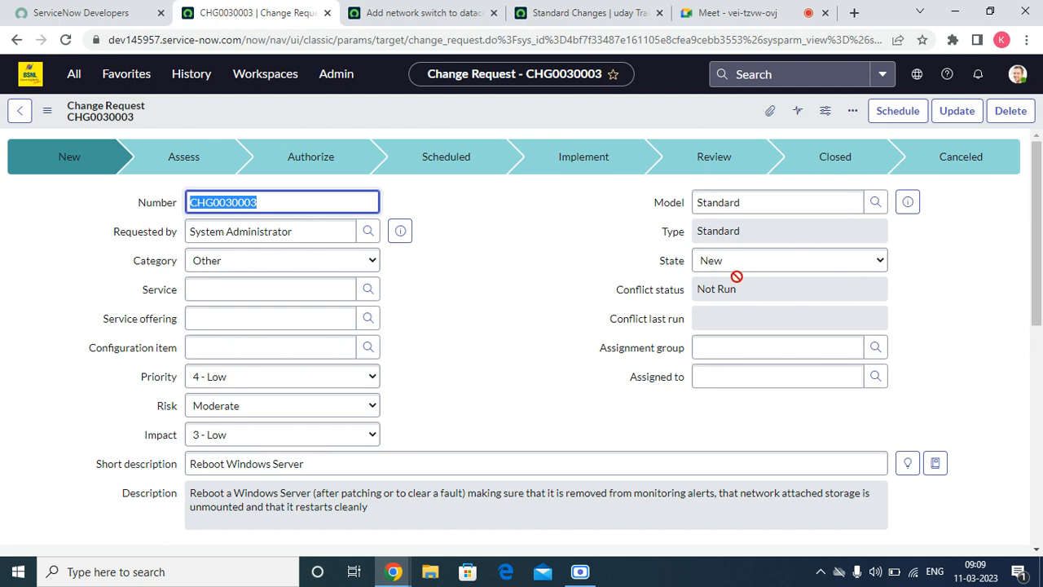
# Step: Assign the change to the Network group and a chosen user, then save
pyautogui.click(735, 346)
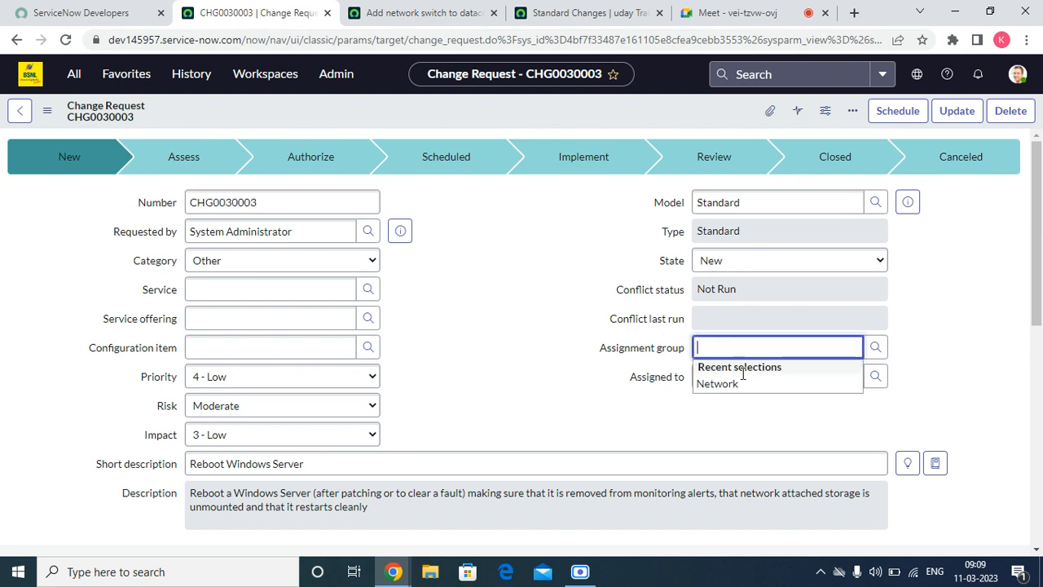
pyautogui.click(743, 385)
pyautogui.click(875, 376)
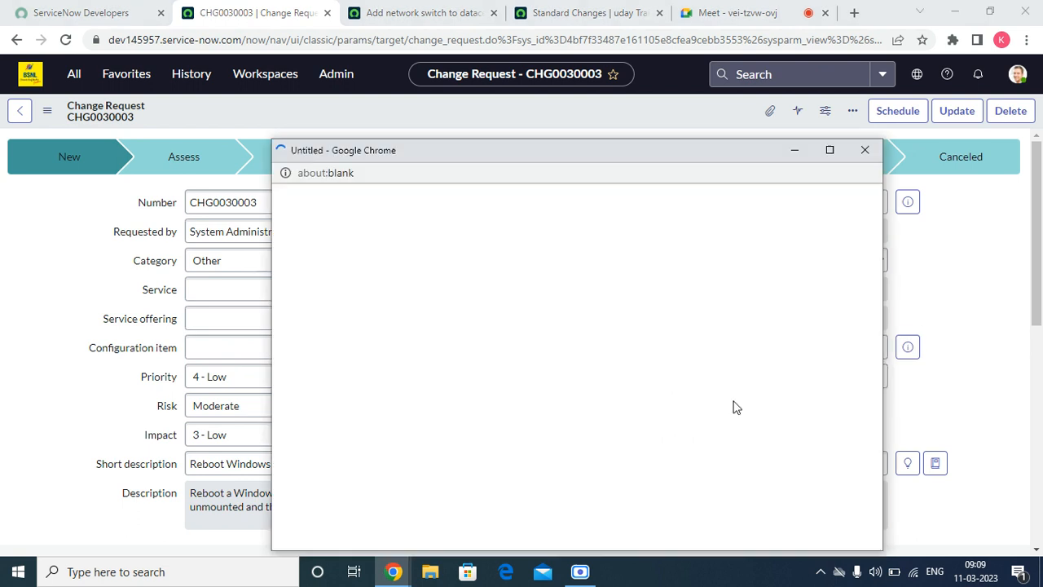
pyautogui.click(346, 323)
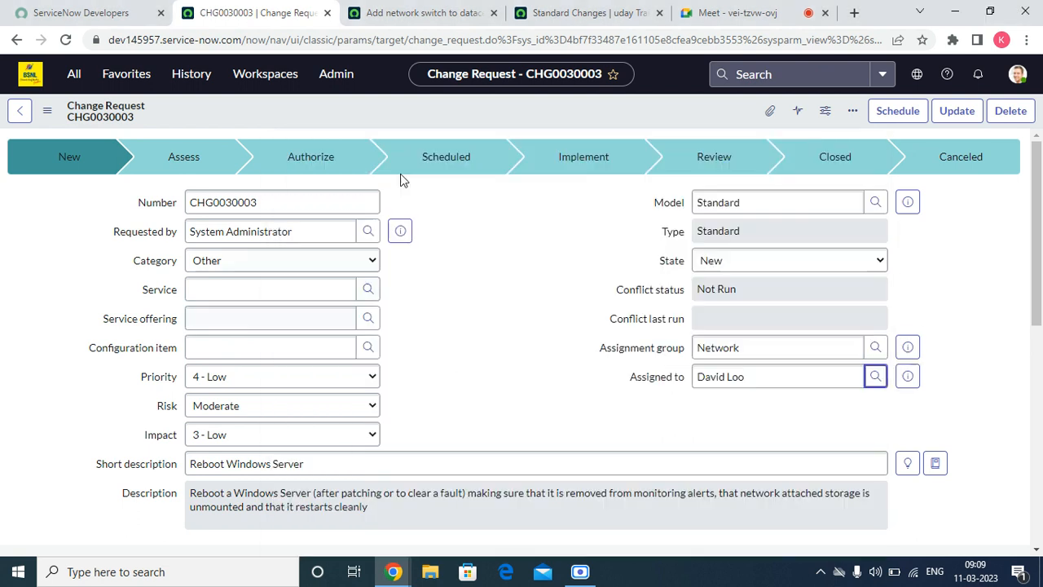
pyautogui.rightClick(411, 96)
pyautogui.rightClick(381, 123)
pyautogui.click(381, 124)
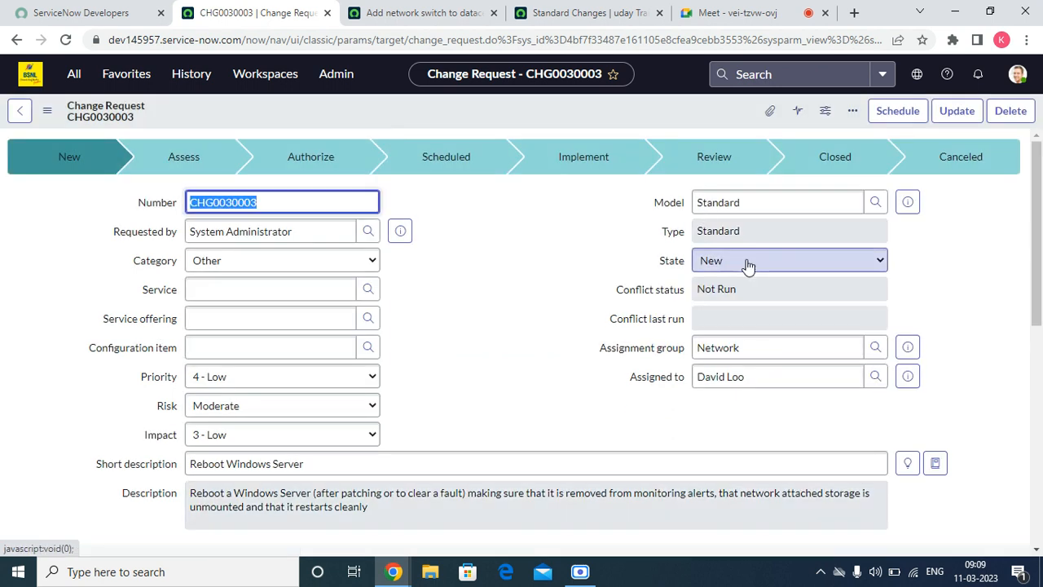
# Step: Set the planned start date to March 10 and planned end date to March 12
pyautogui.scroll(-15, 888, 253)
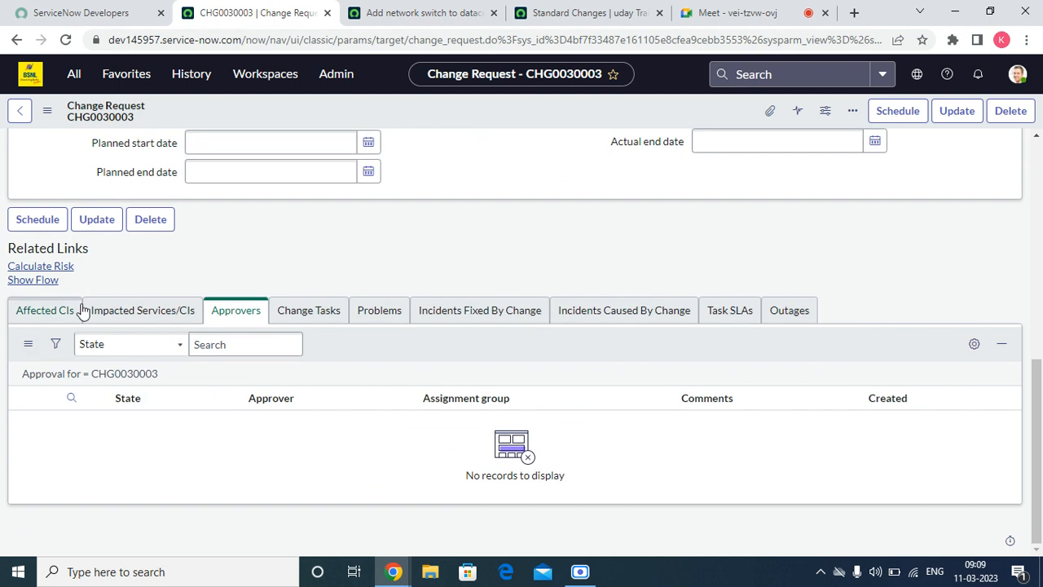
pyautogui.click(122, 313)
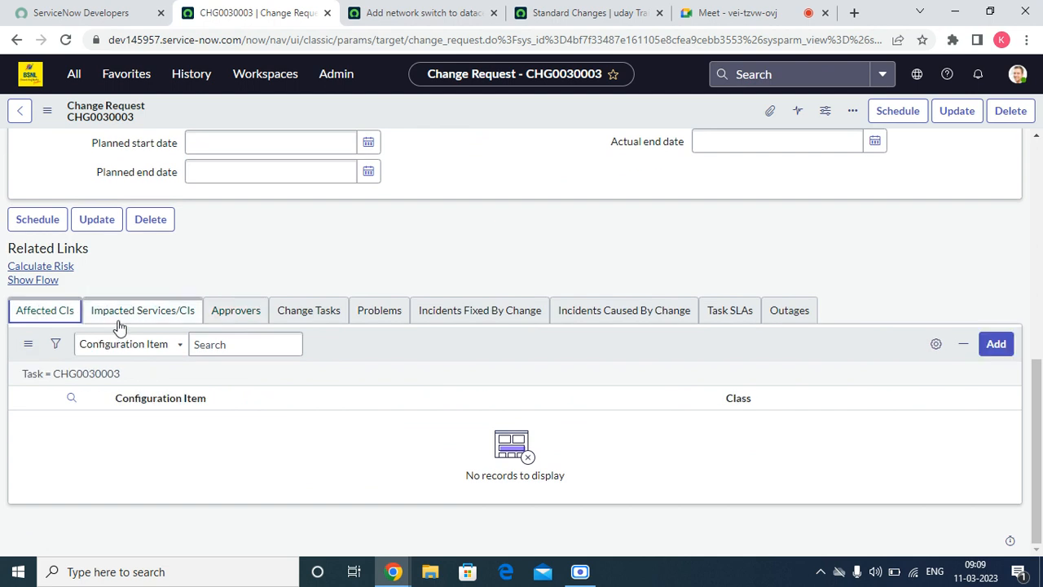
pyautogui.click(367, 142)
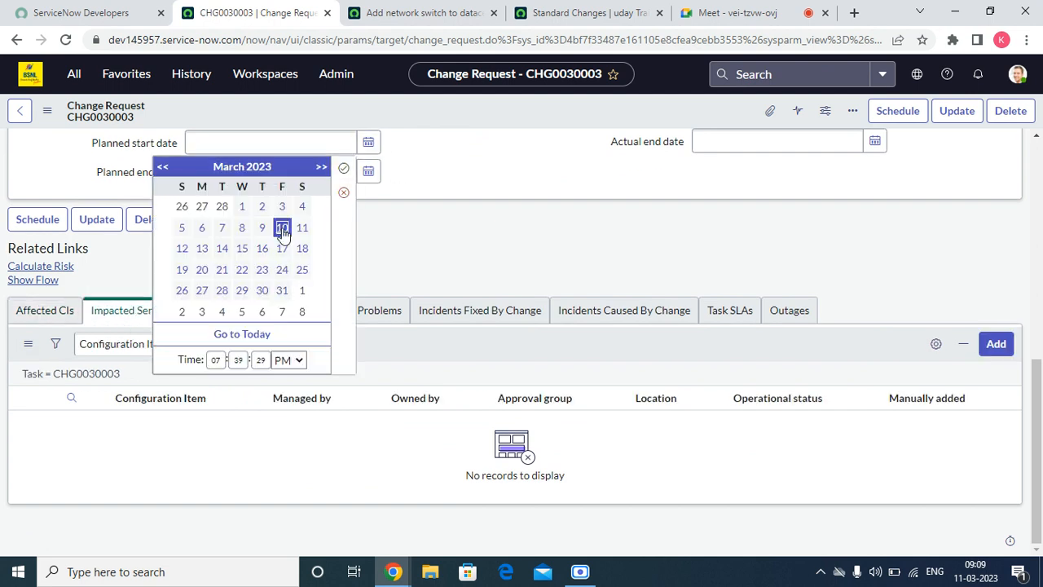
pyautogui.click(343, 172)
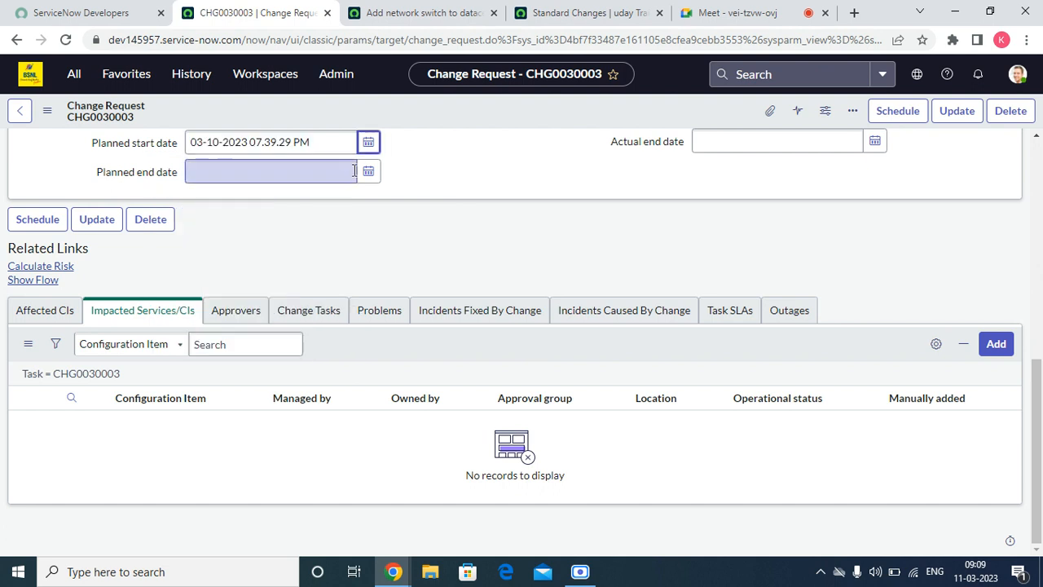
pyautogui.click(369, 173)
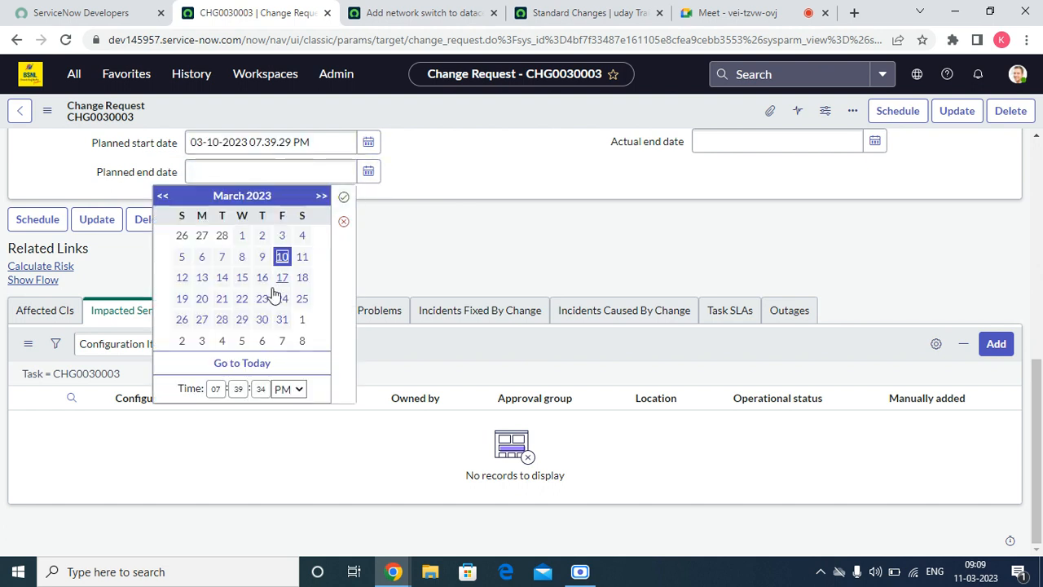
pyautogui.click(182, 277)
pyautogui.click(343, 197)
pyautogui.scroll(10, 674, 224)
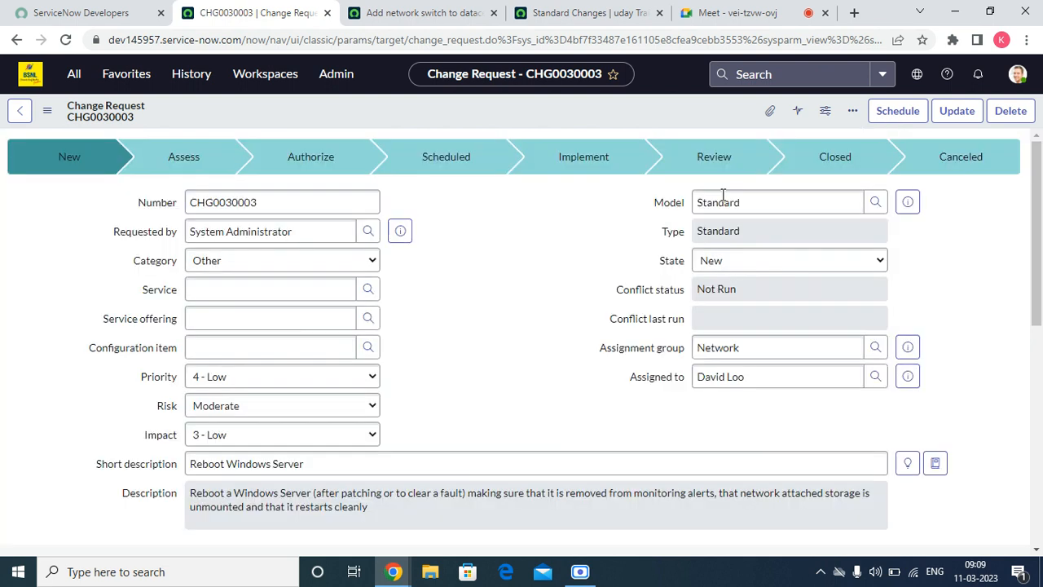
# Step: Move CHG0030003 to Scheduled and review its affected CIs list
pyautogui.click(898, 111)
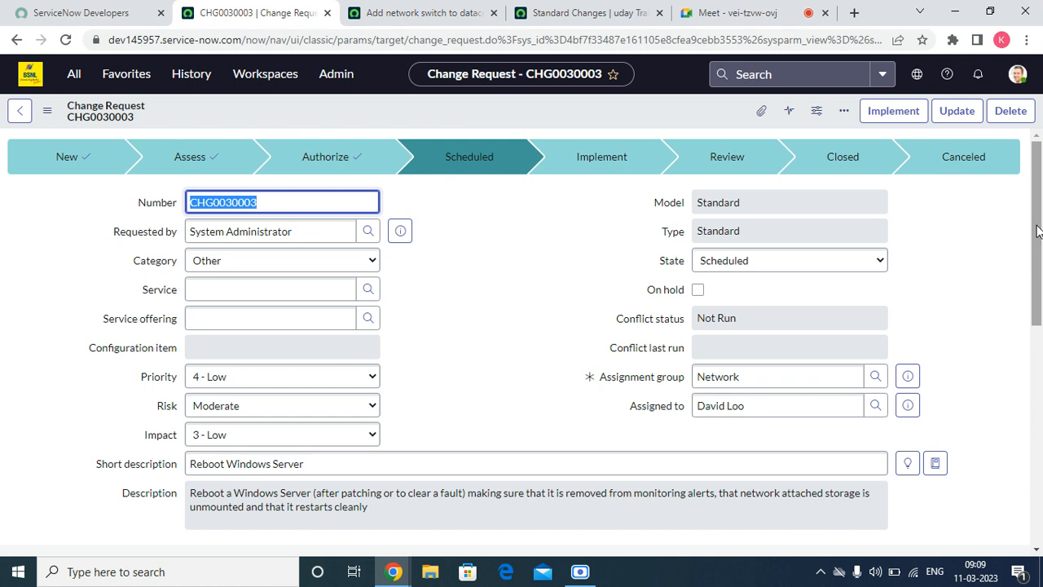
pyautogui.moveTo(1038, 232); pyautogui.dragTo(1040, 489)
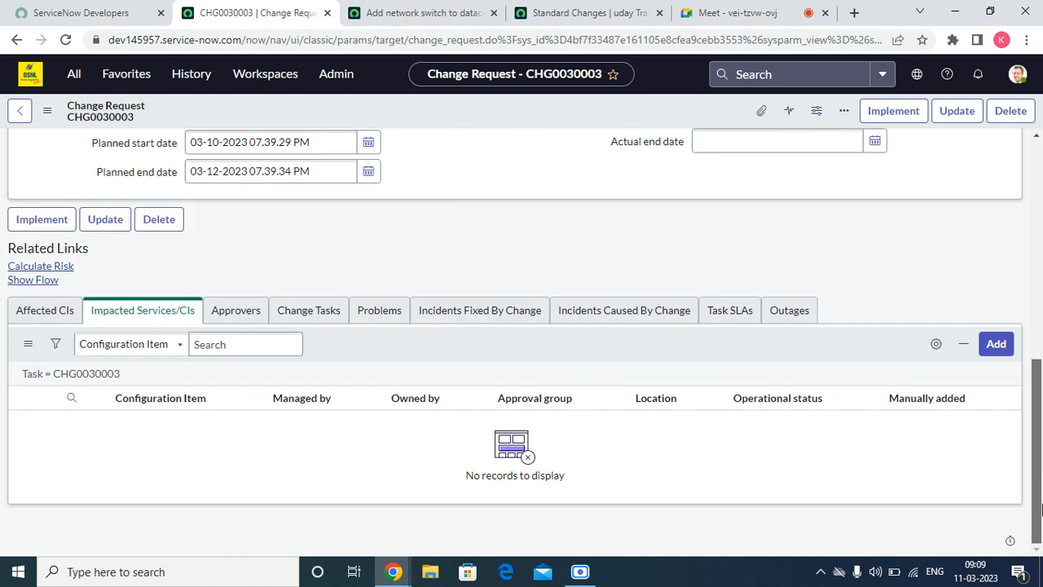
pyautogui.scroll(7, 1040, 509)
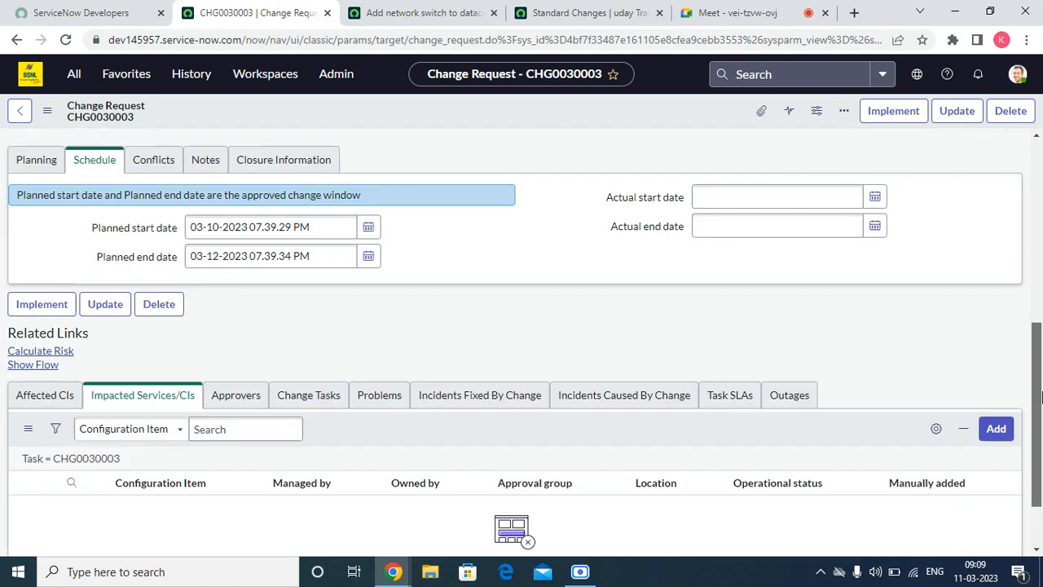
pyautogui.scroll(-7, 1040, 510)
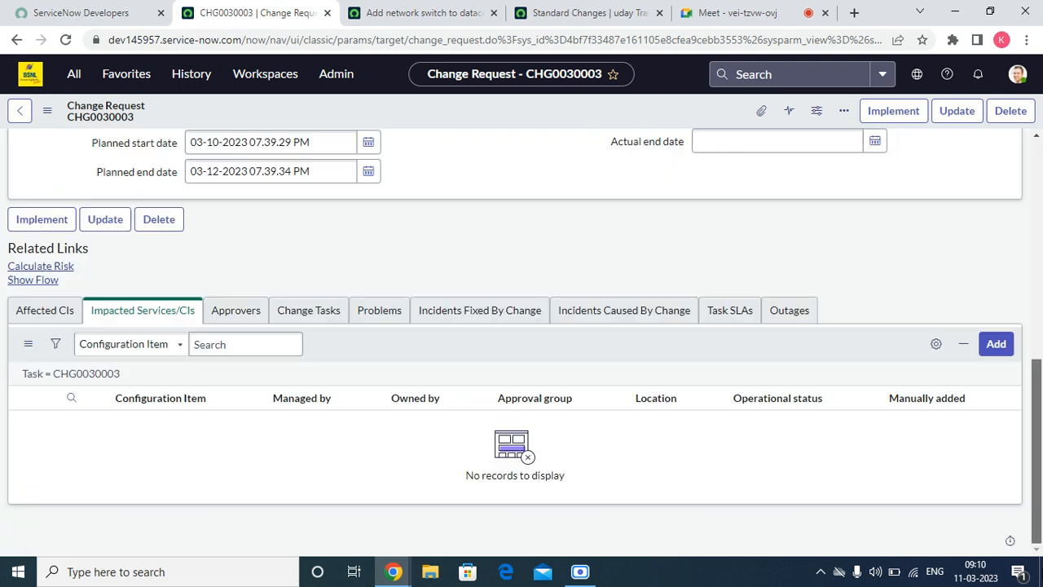
pyautogui.click(41, 310)
pyautogui.scroll(7, 954, 195)
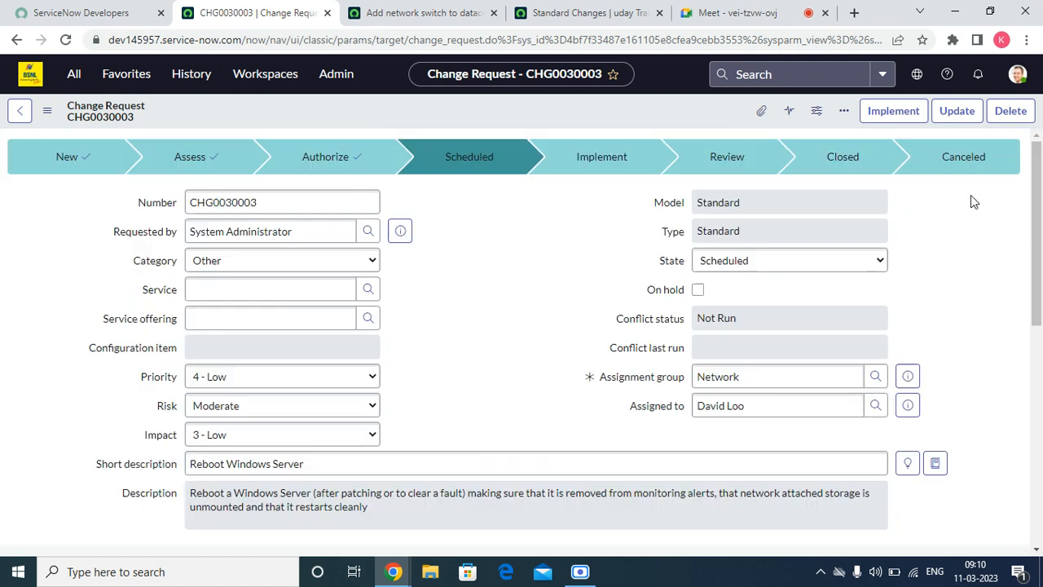
# Step: Advance the change to Implement and open task CTASK0010003 in a new tab
pyautogui.click(887, 117)
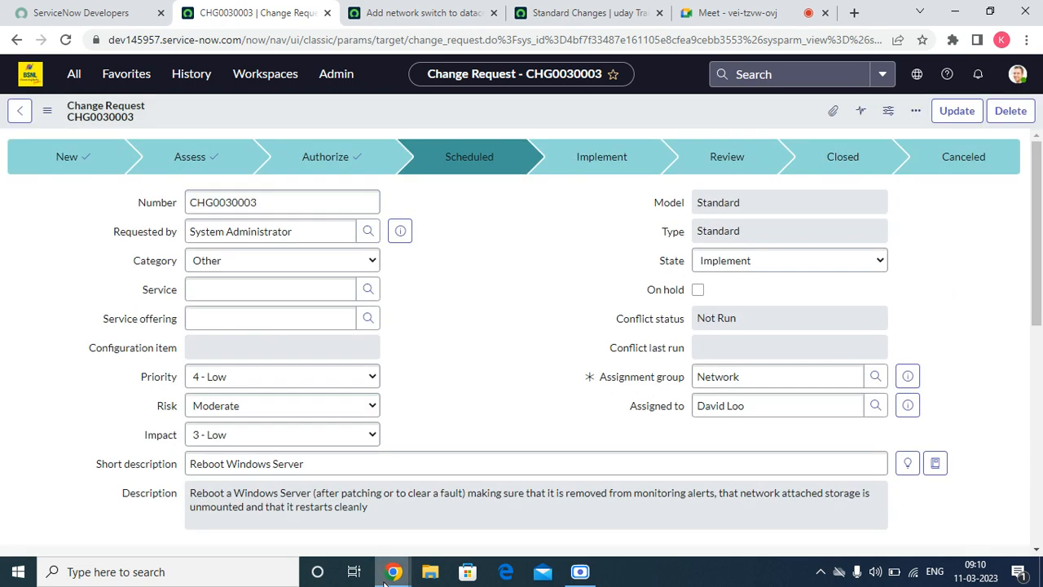
pyautogui.moveTo(386, 584)
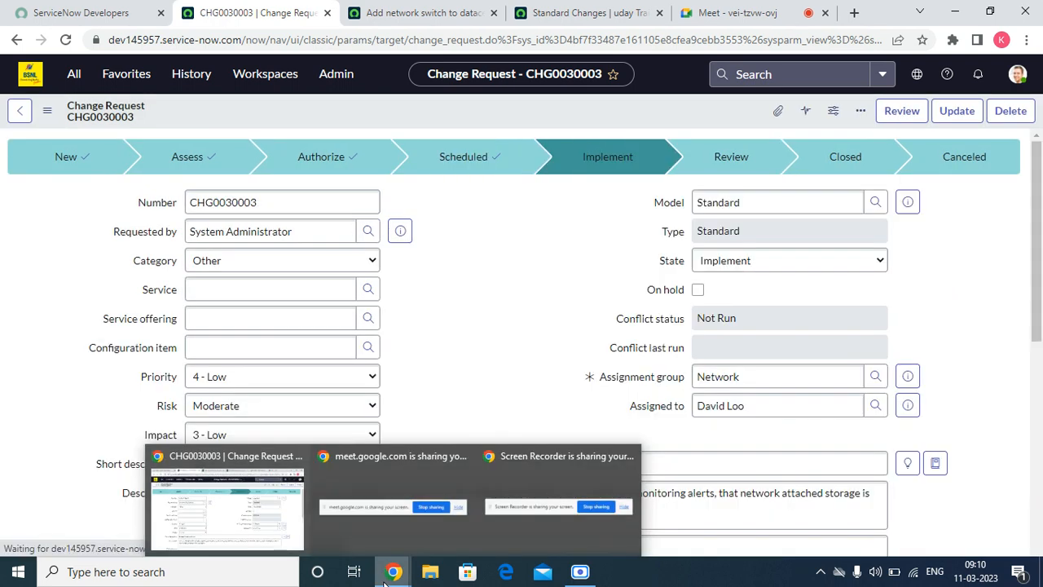
pyautogui.scroll(-10, 611, 333)
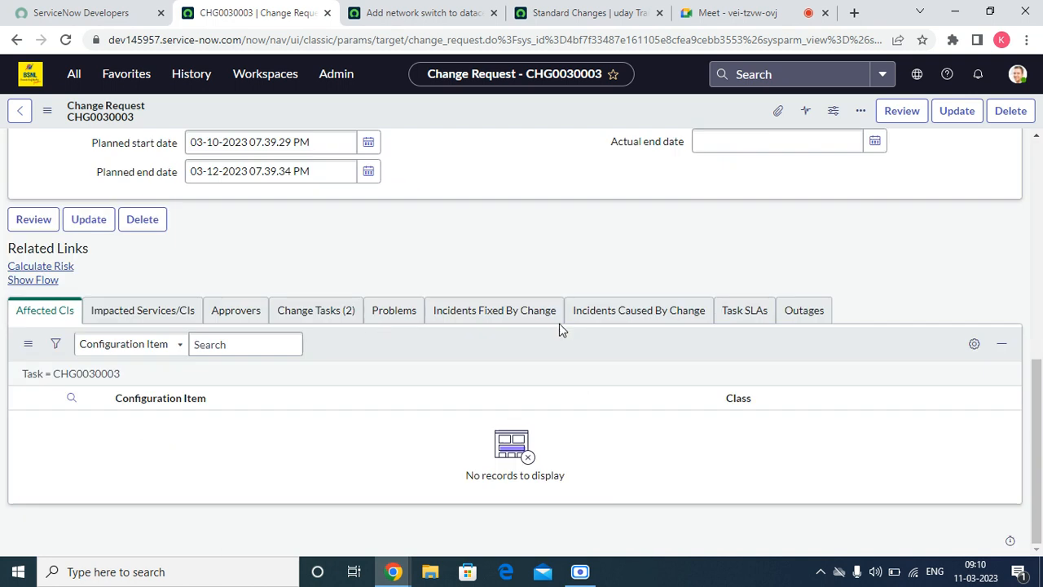
pyautogui.click(308, 308)
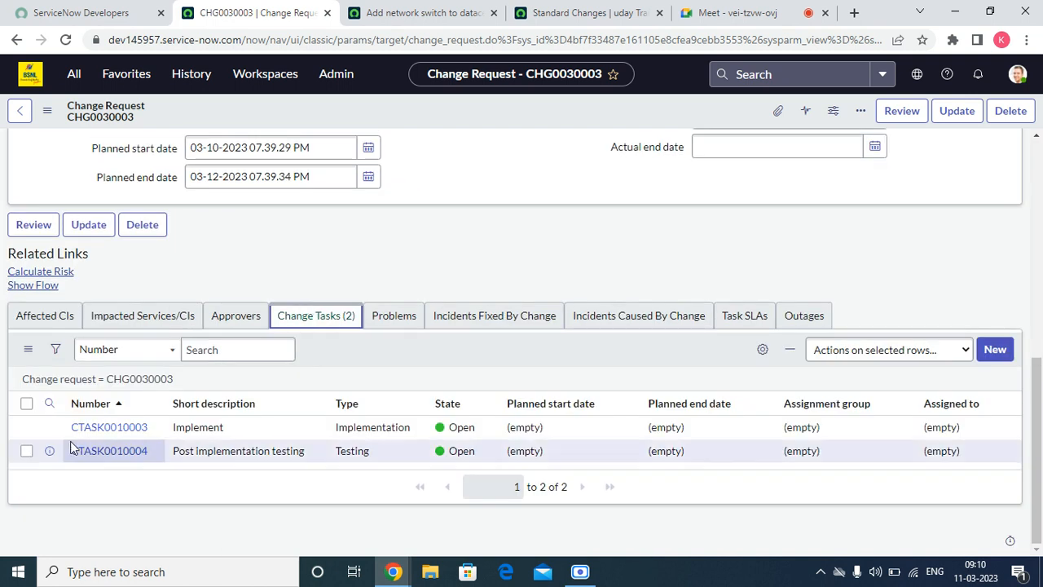
pyautogui.rightClick(49, 427)
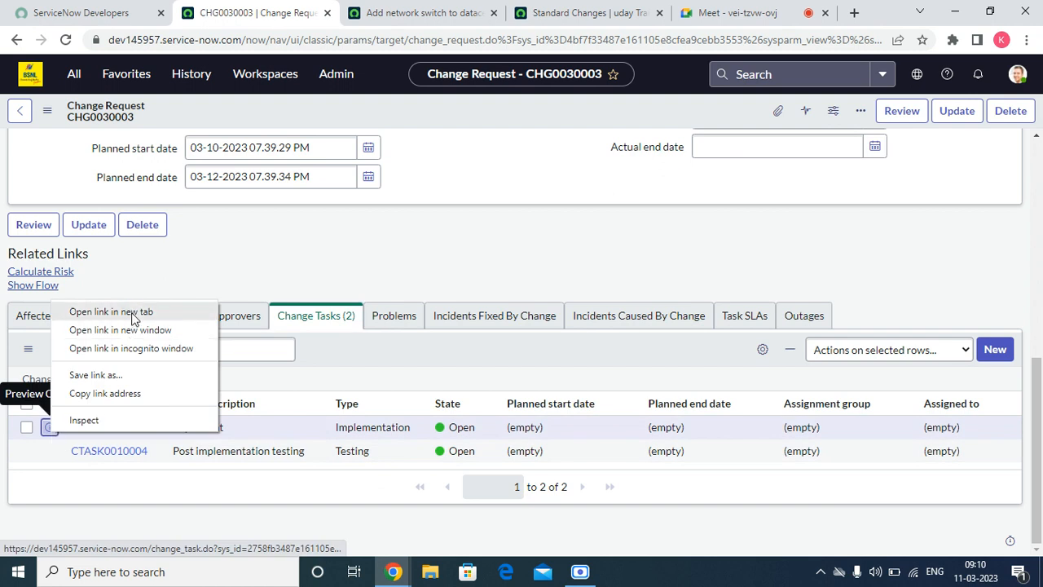
pyautogui.click(104, 308)
# Step: Close the leftover template tabs, then close CTASK0010003 as Successful with notes 'fd'
pyautogui.click(383, 13)
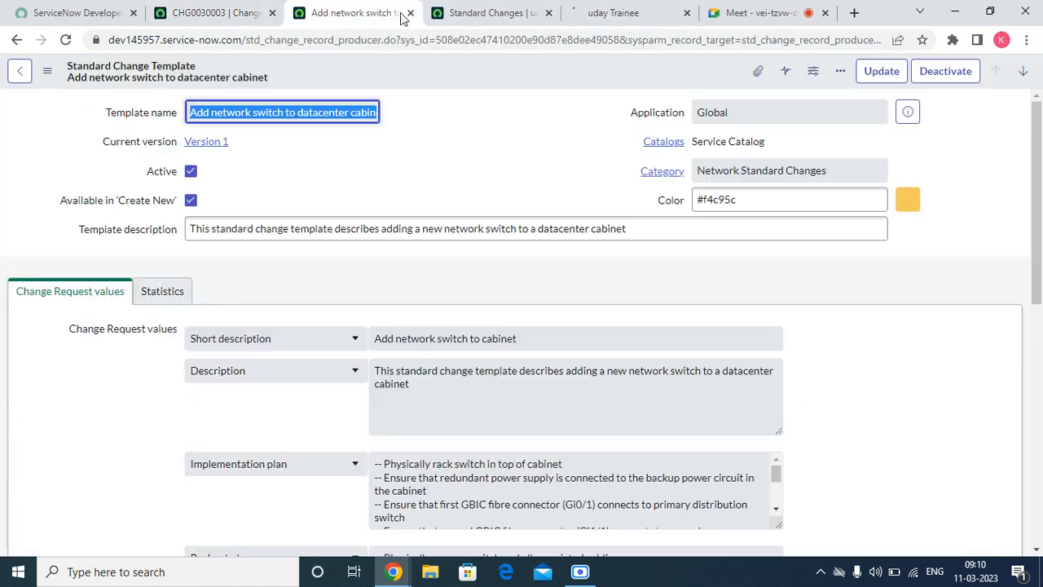
pyautogui.click(411, 13)
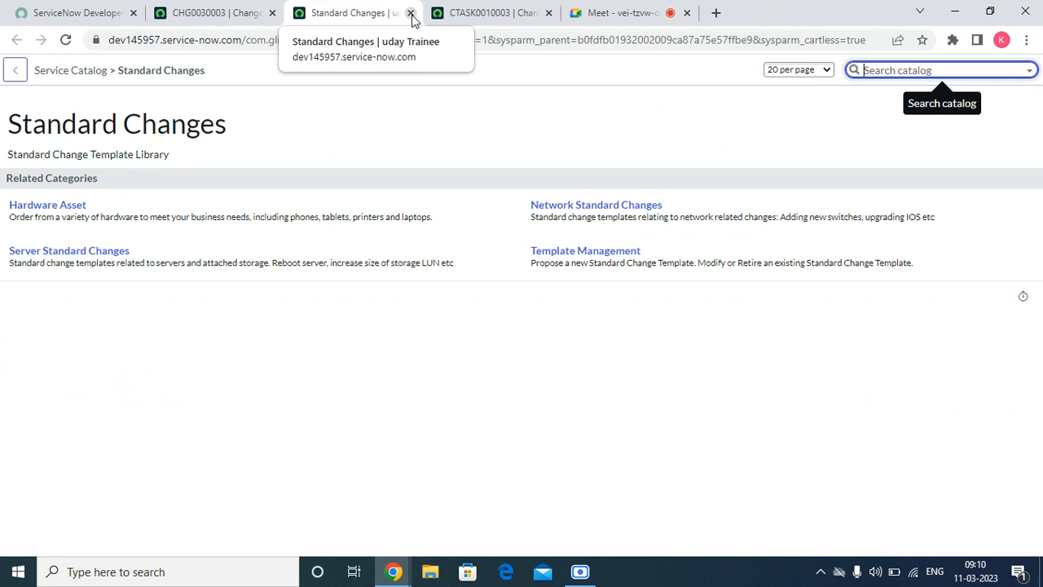
pyautogui.click(411, 13)
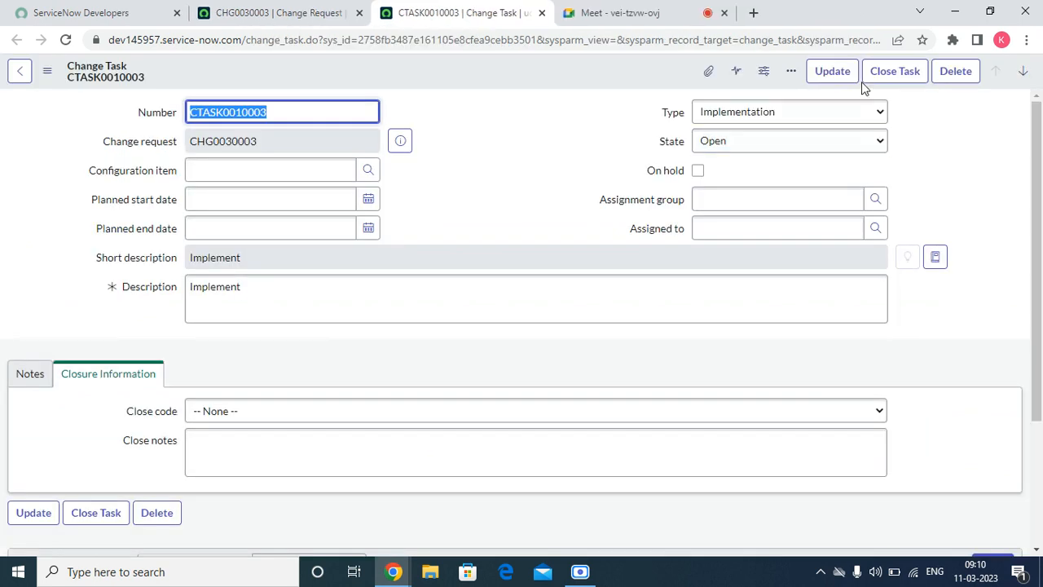
pyautogui.click(209, 410)
pyautogui.click(214, 442)
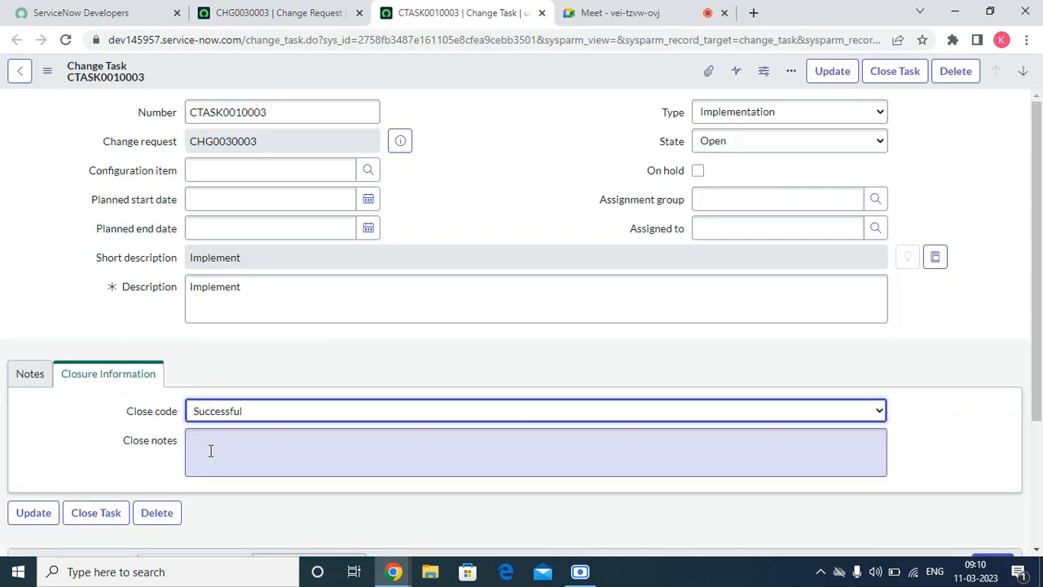
pyautogui.click(212, 454)
pyautogui.write('fd')
pyautogui.click(885, 81)
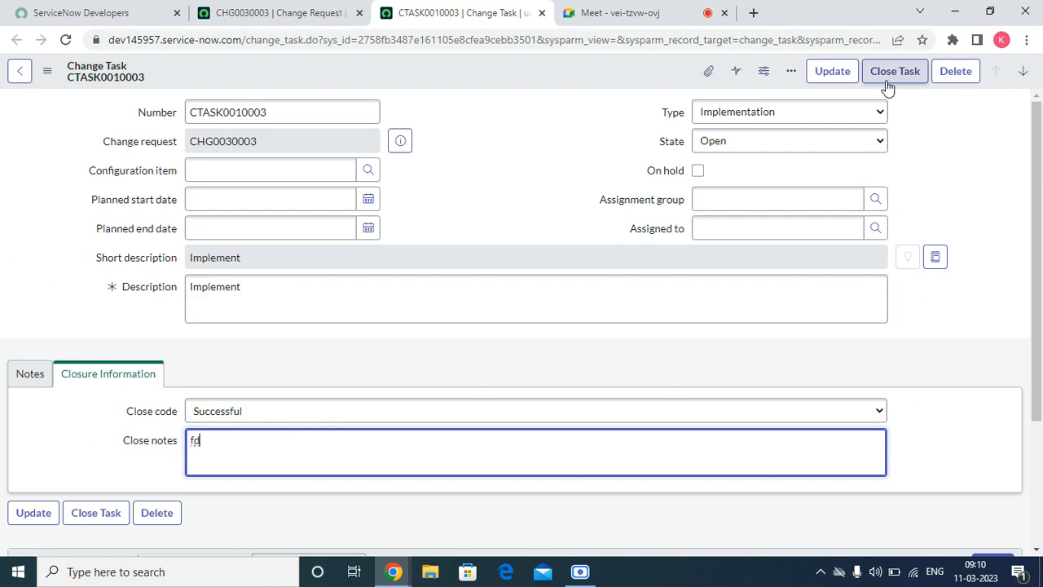
# Step: Open task CTASK0010004 in a new tab and close the duplicate change request tab
pyautogui.click(273, 13)
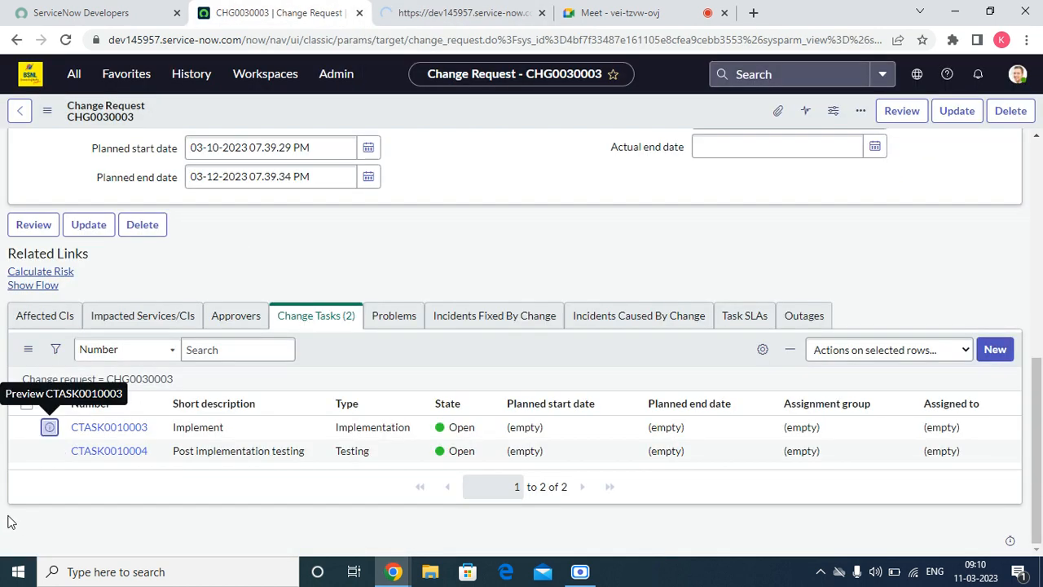
pyautogui.rightClick(49, 451)
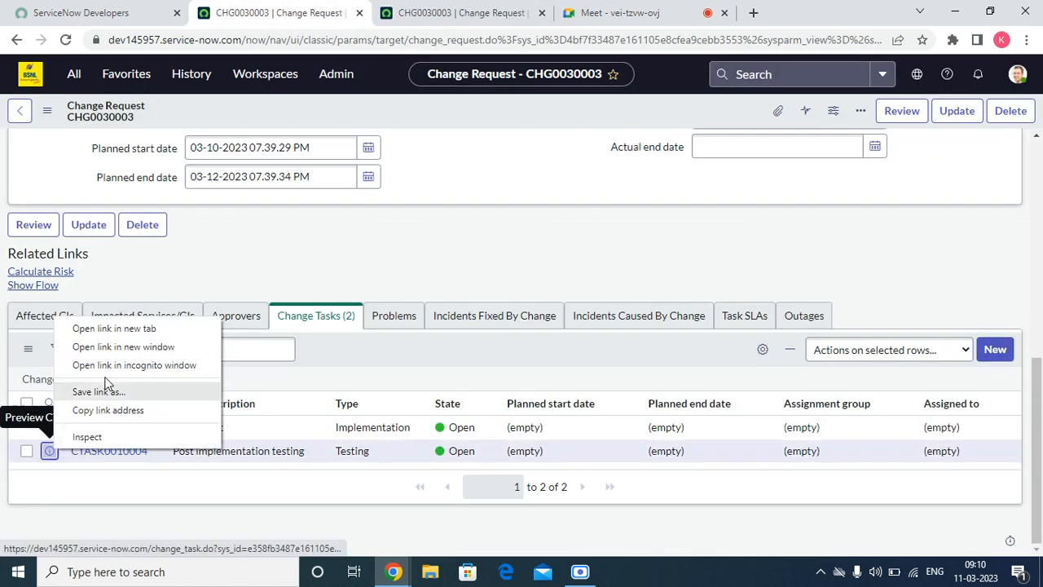
pyautogui.click(115, 328)
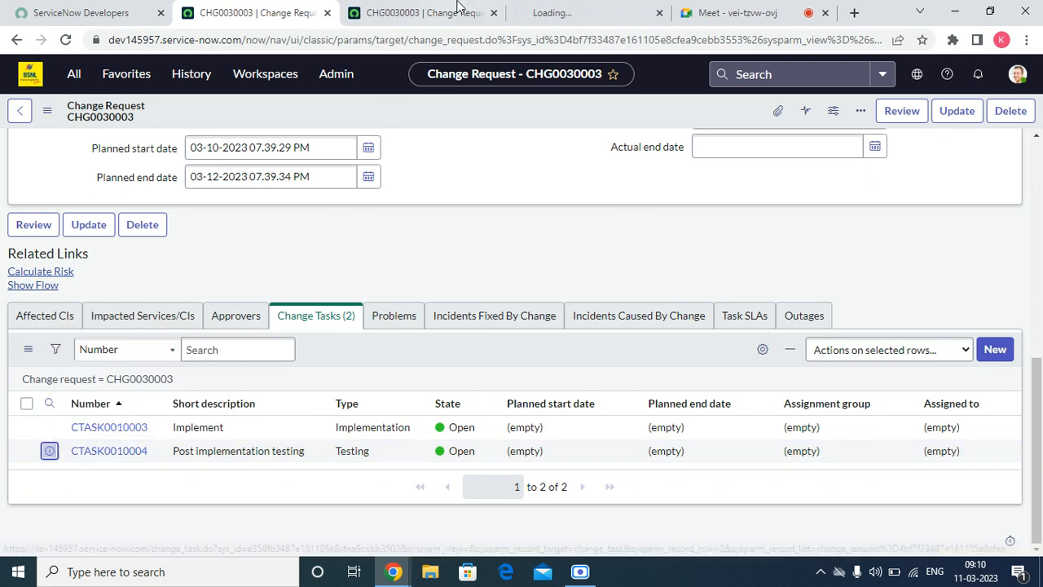
pyautogui.click(480, 12)
pyautogui.click(494, 12)
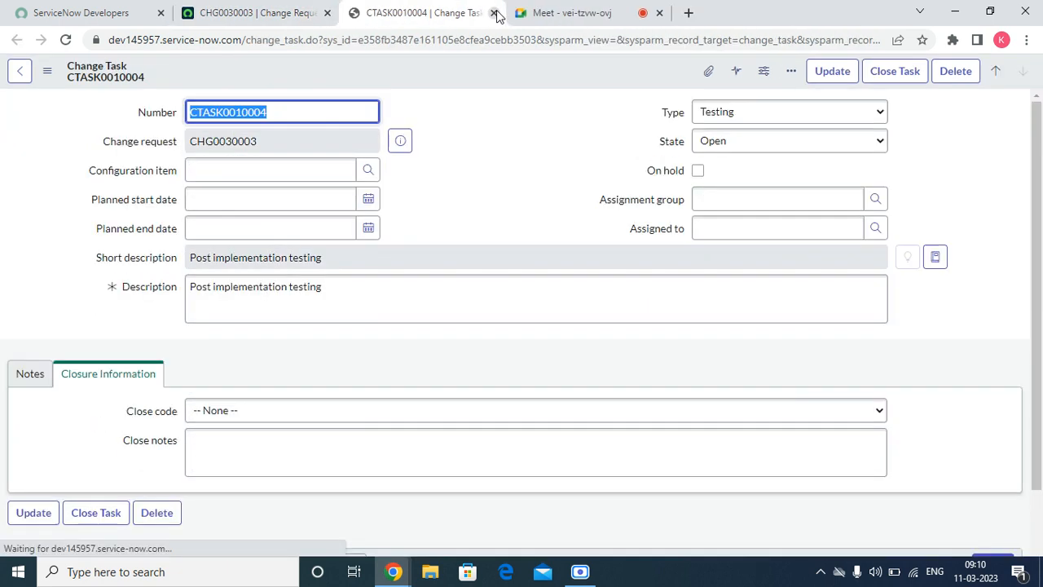
# Step: Close CTASK0010004 with code Successful and notes 'vvv', then return to CHG0030003
pyautogui.click(220, 414)
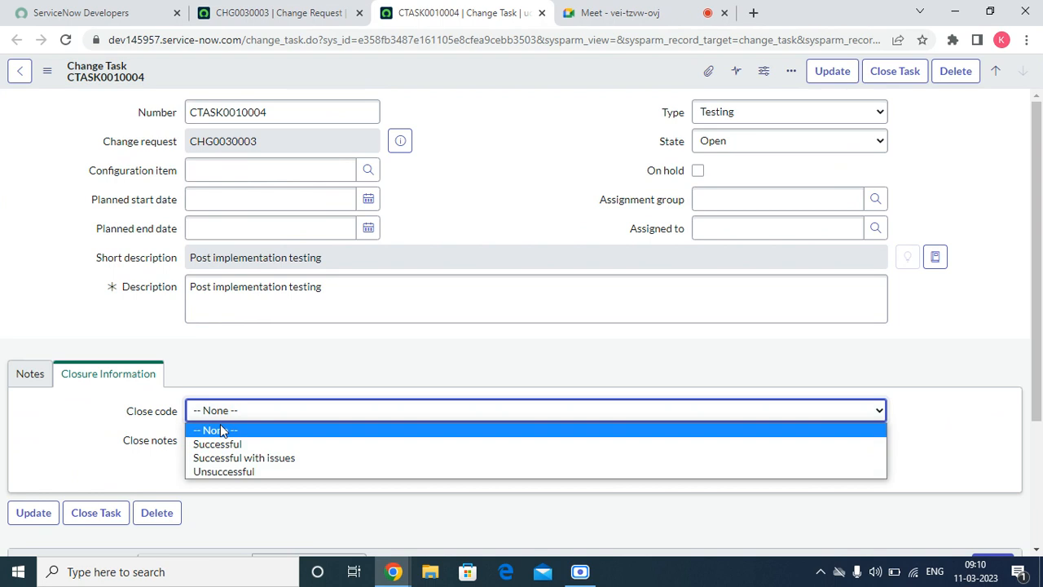
pyautogui.click(217, 445)
pyautogui.click(270, 442)
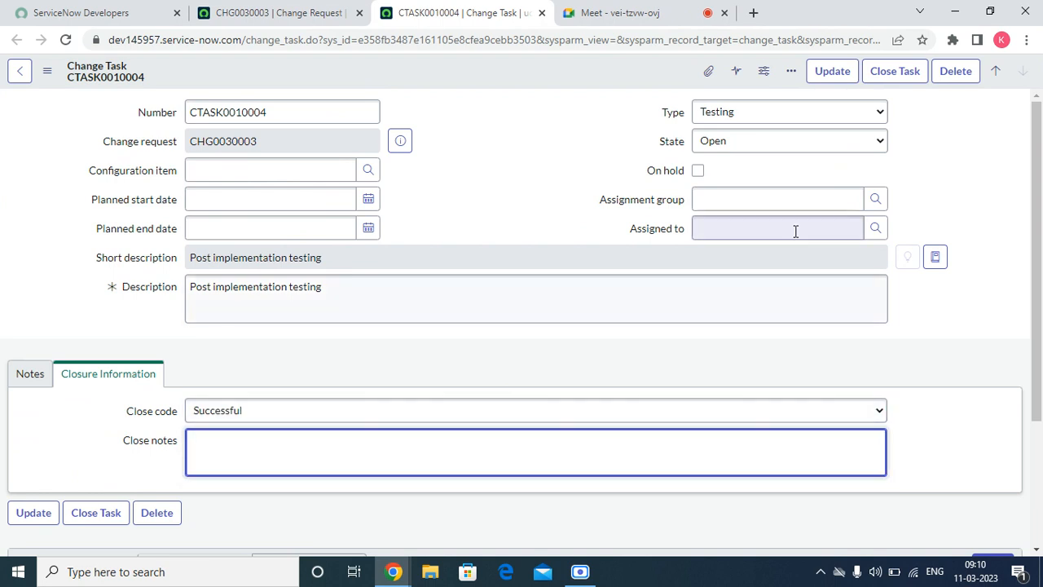
pyautogui.write('vvv')
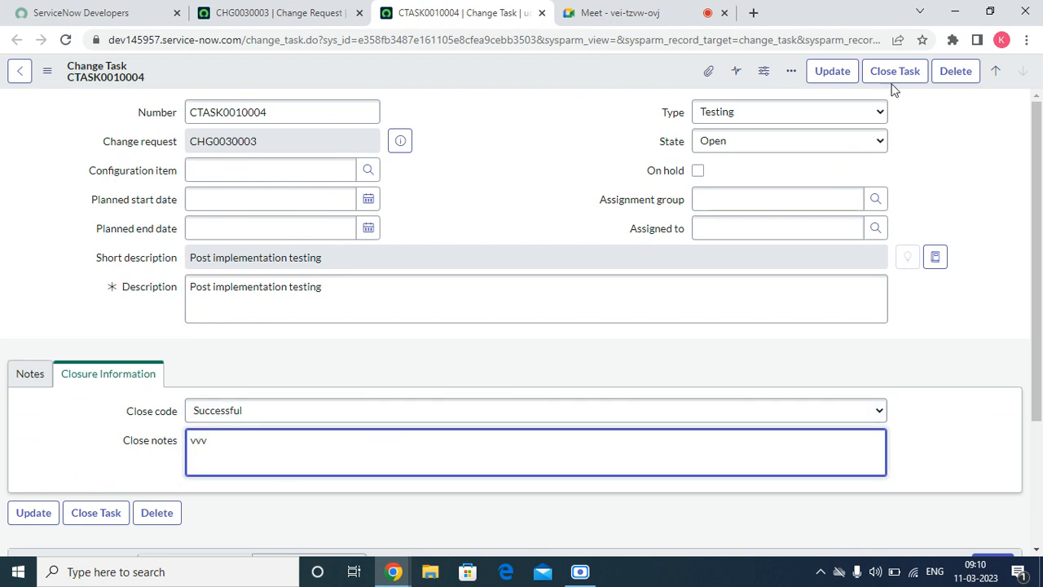
pyautogui.click(896, 72)
pyautogui.click(291, 12)
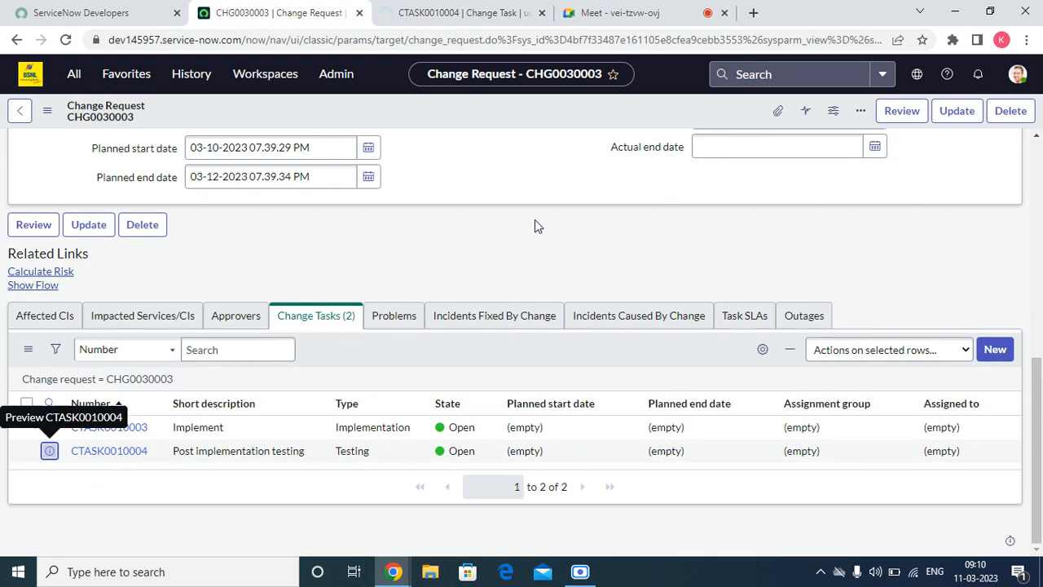
# Step: Reload the CHG0030003 form to show the Review state and close the duplicate CHG0030003 tab
pyautogui.scroll(10, 580, 284)
pyautogui.rightClick(473, 107)
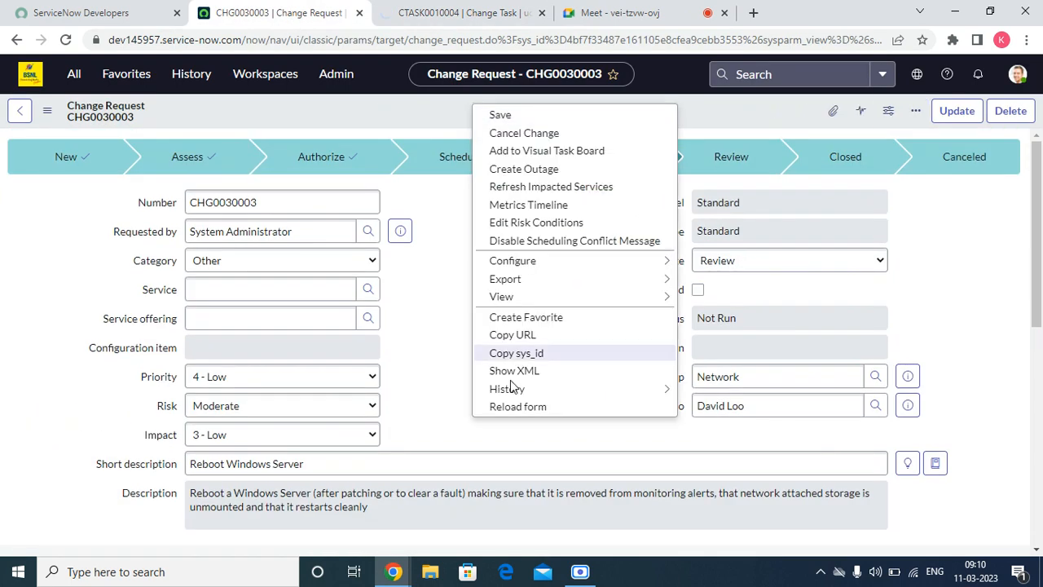
pyautogui.click(506, 407)
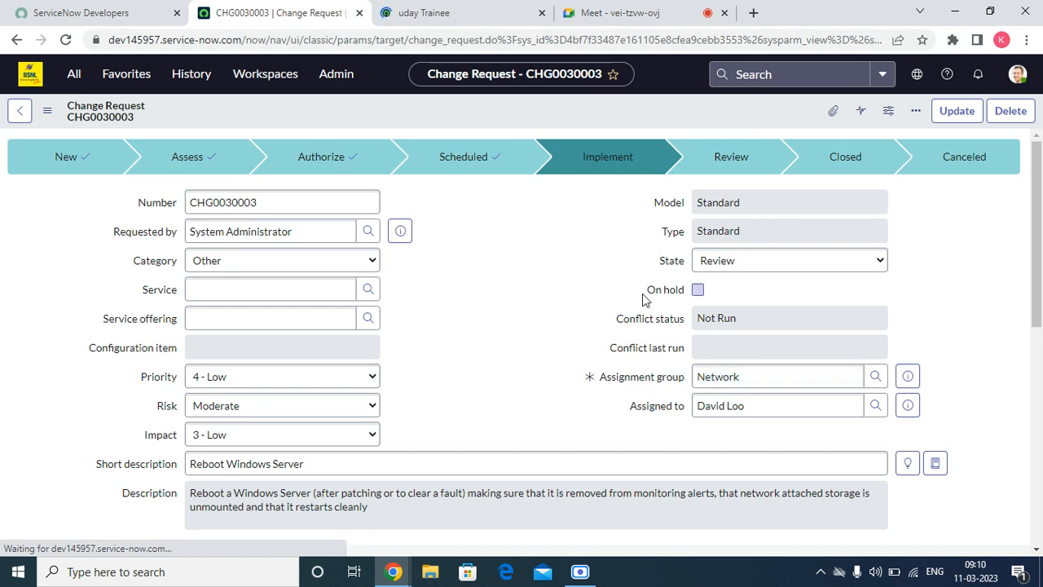
pyautogui.click(498, 13)
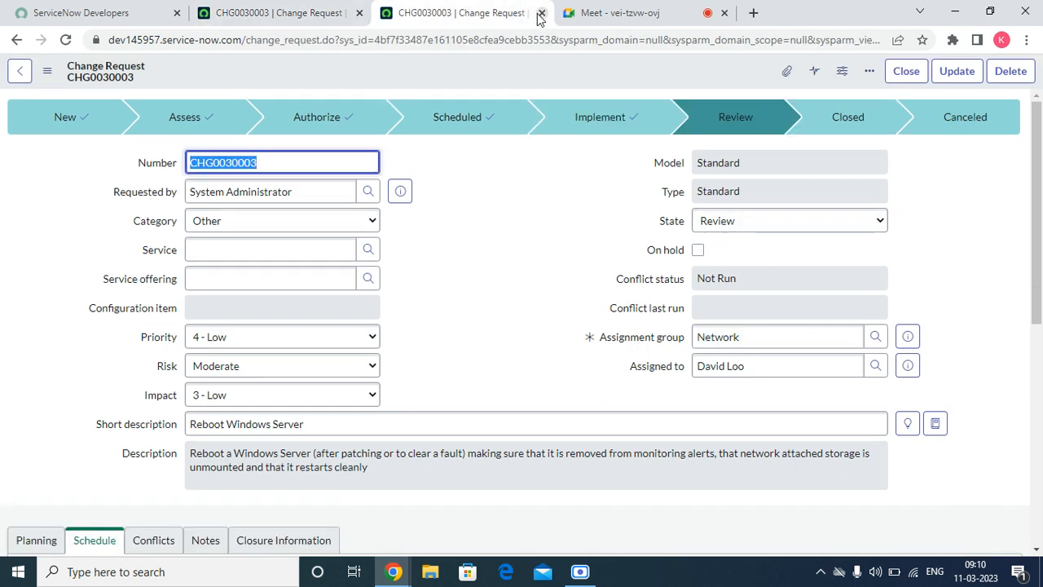
pyautogui.click(542, 13)
pyautogui.click(542, 13)
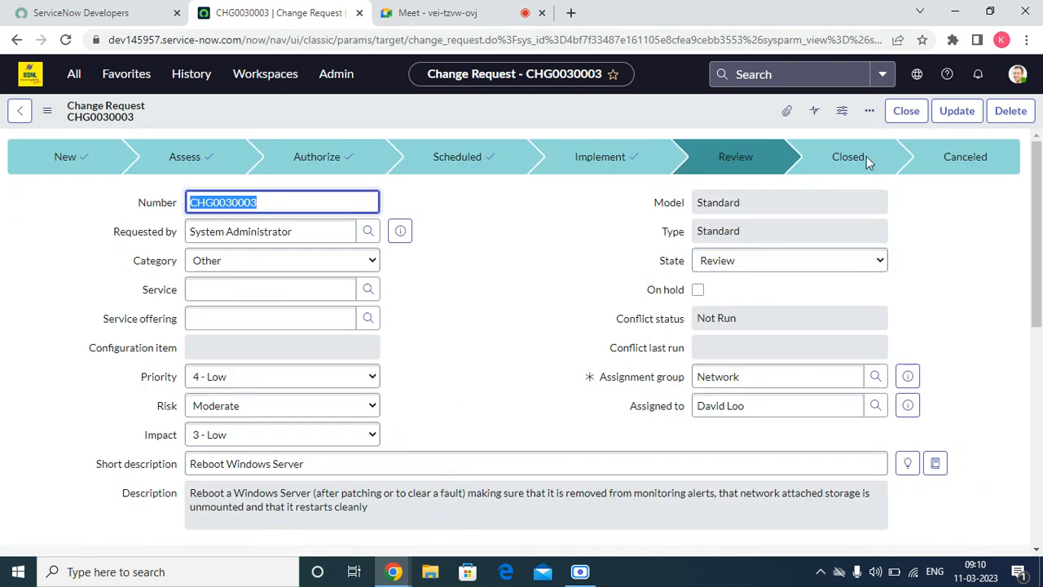
# Step: Close CHG0030003 with close code Successful and close notes 'ok'
pyautogui.click(906, 110)
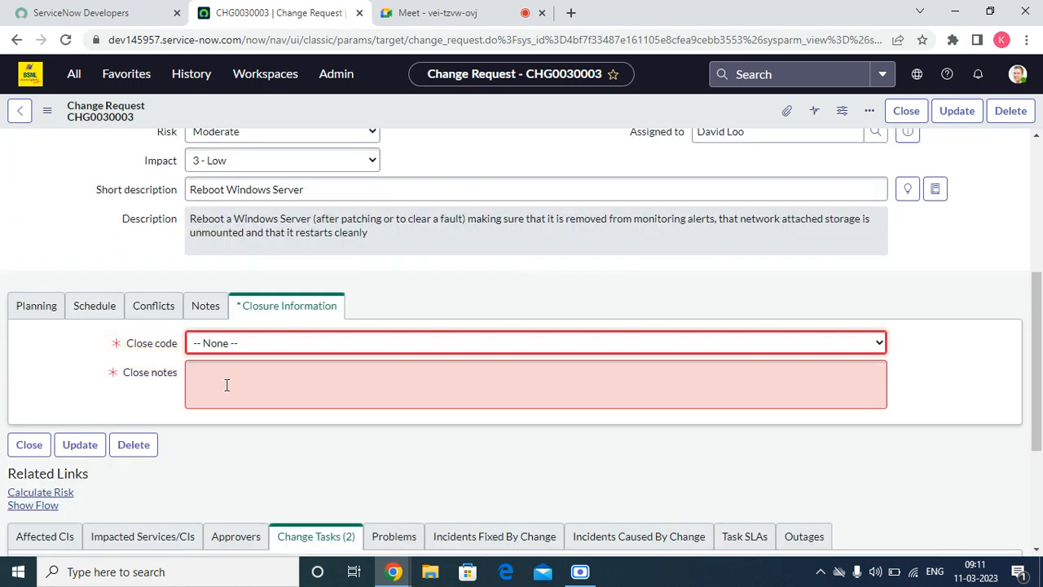
pyautogui.click(232, 349)
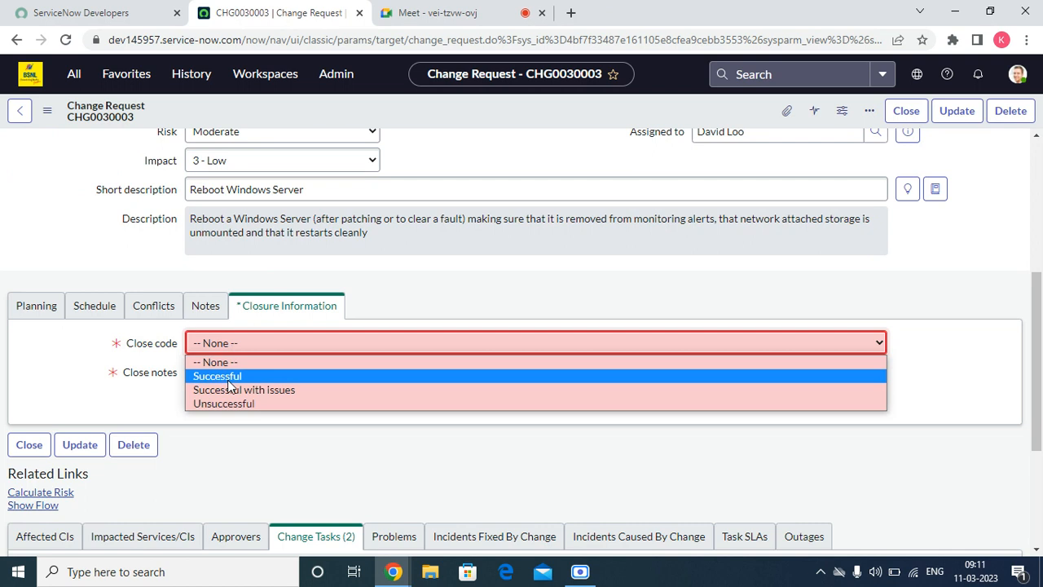
pyautogui.click(231, 375)
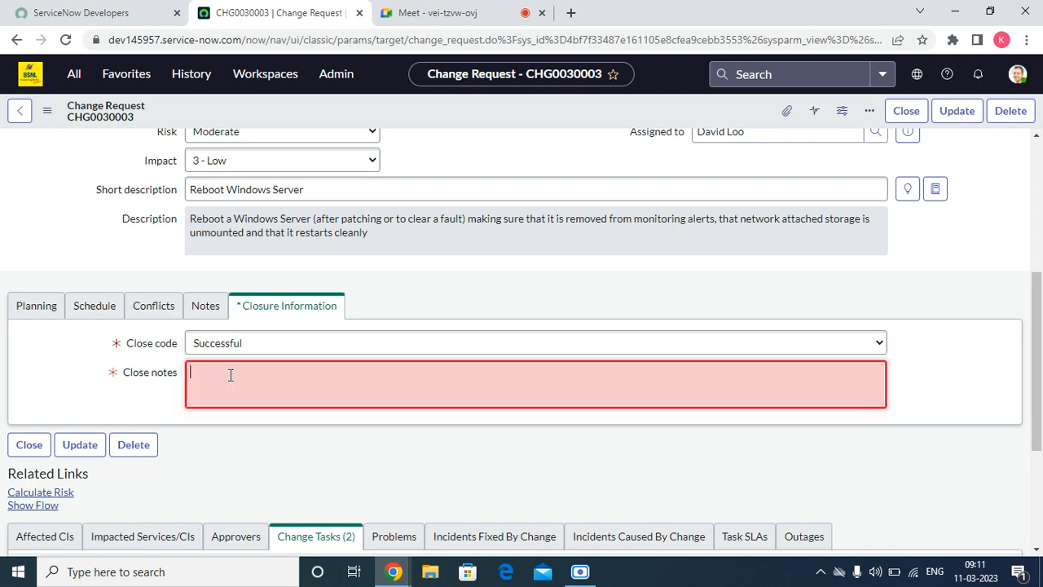
pyautogui.write('ok')
pyautogui.scroll(4, 799, 233)
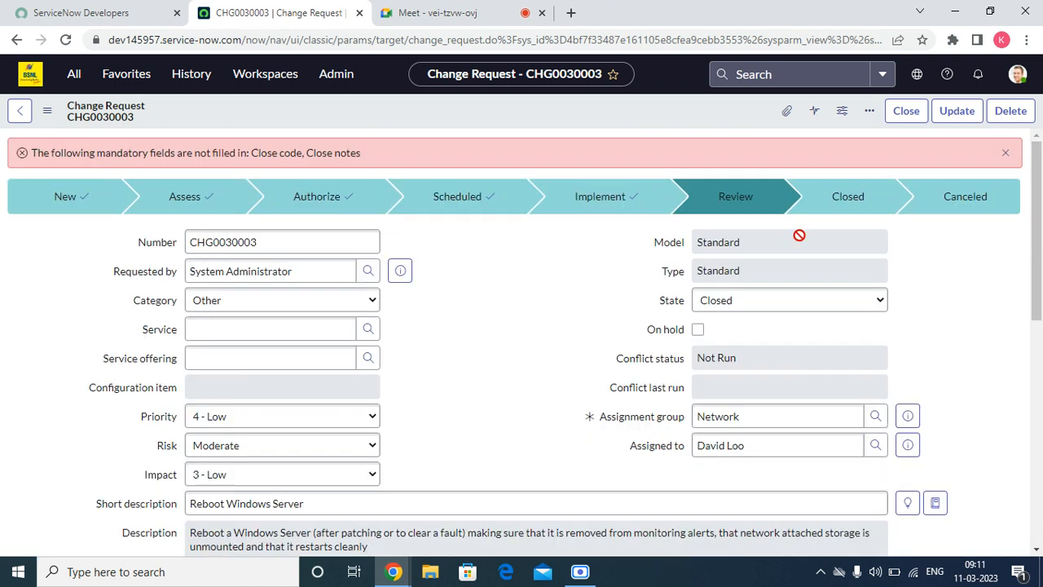
pyautogui.click(904, 111)
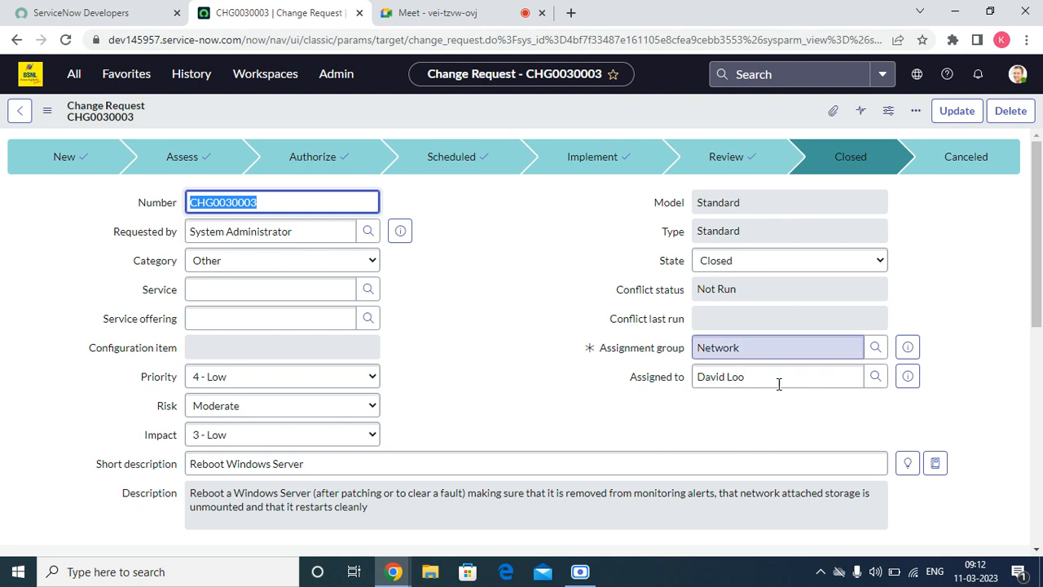
pyautogui.click(577, 573)
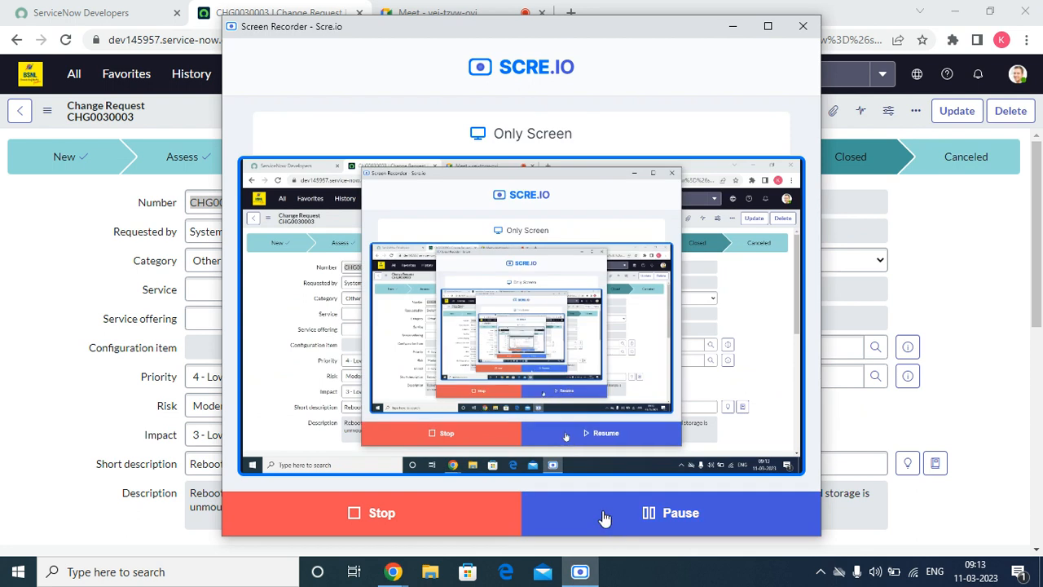
pyautogui.click(733, 27)
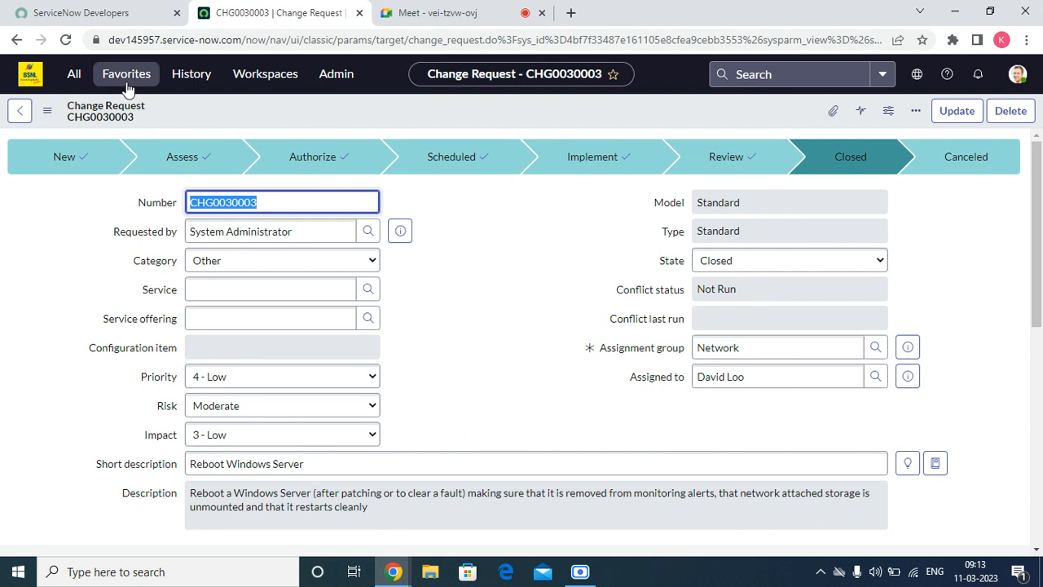
# Step: Open Standard Change Open Proposals and review STDCHG0001001's Change Request values
pyautogui.click(74, 74)
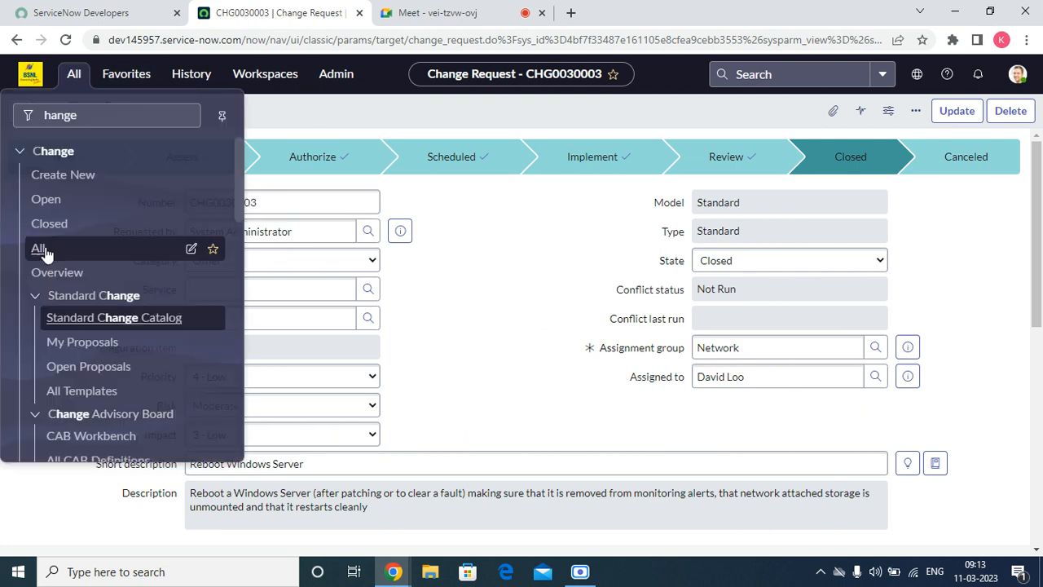
pyautogui.click(87, 370)
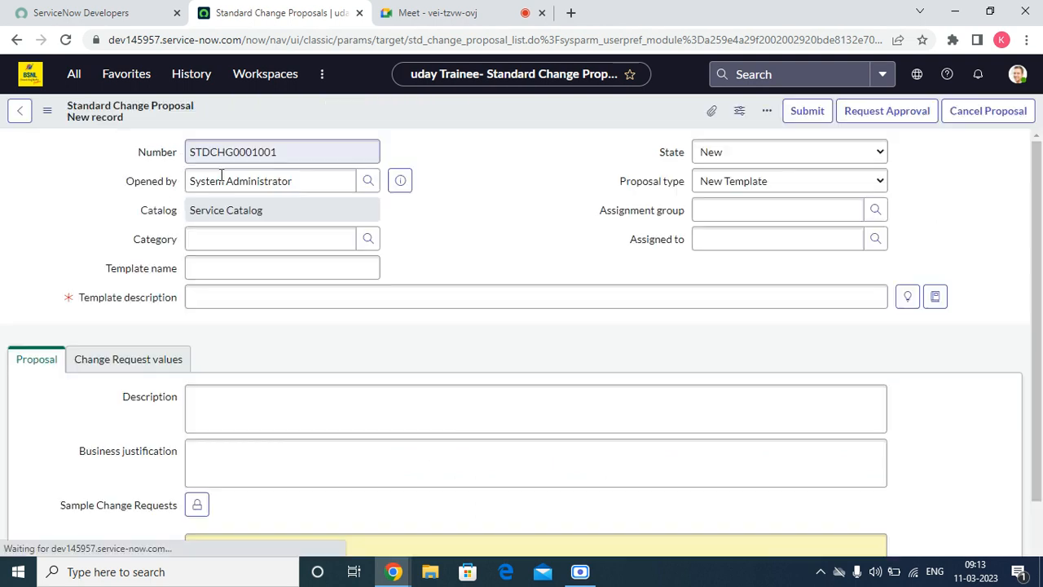
pyautogui.click(154, 356)
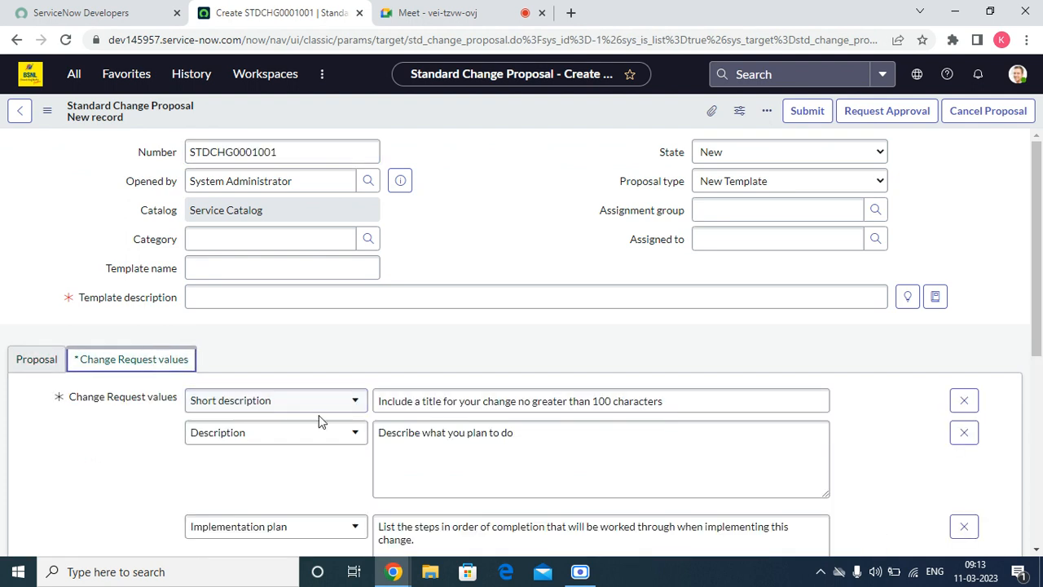
pyautogui.click(498, 401)
pyautogui.scroll(-5, 497, 417)
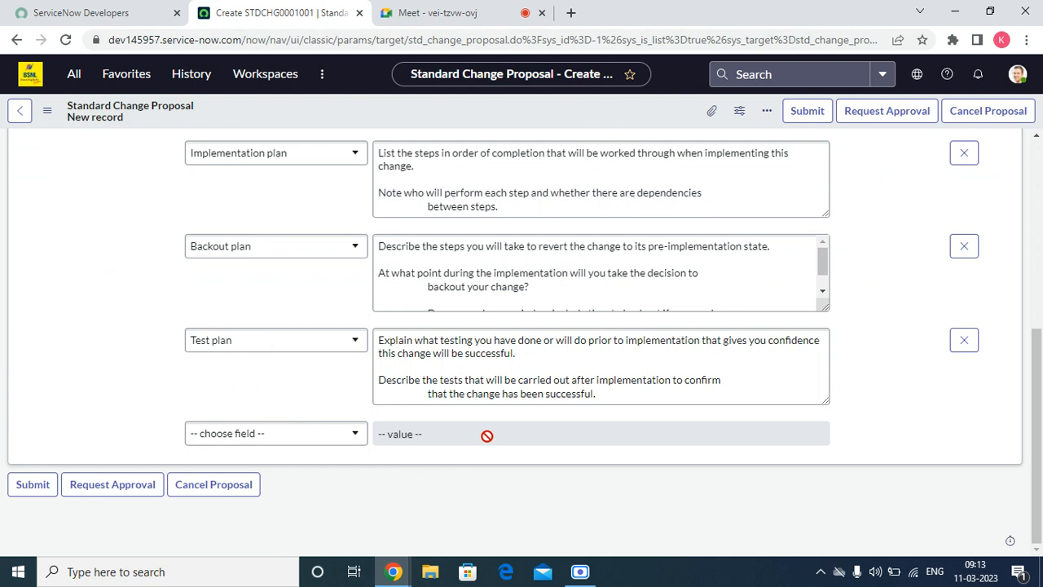
pyautogui.scroll(5, 133, 428)
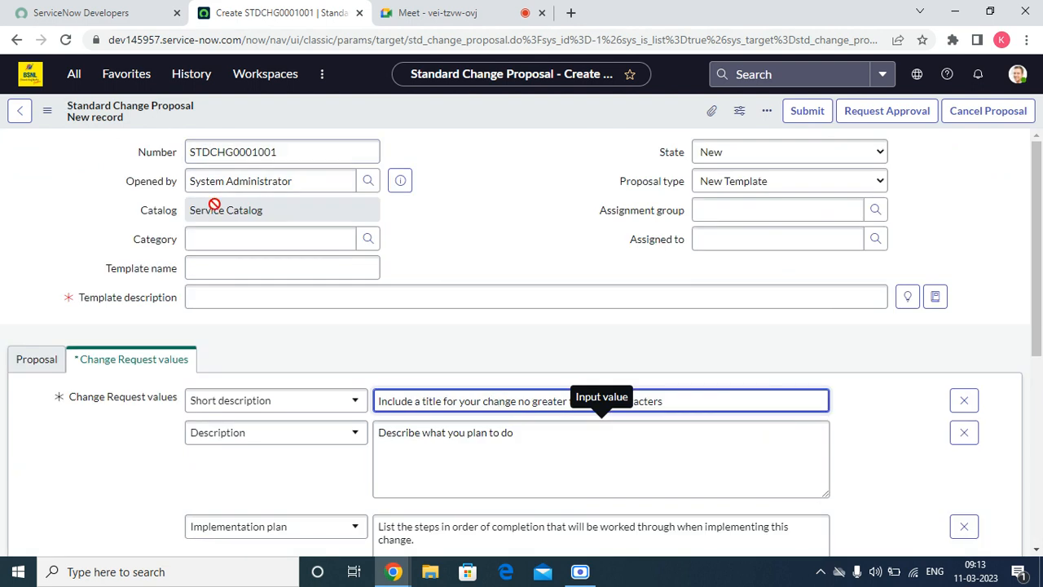
pyautogui.click(242, 299)
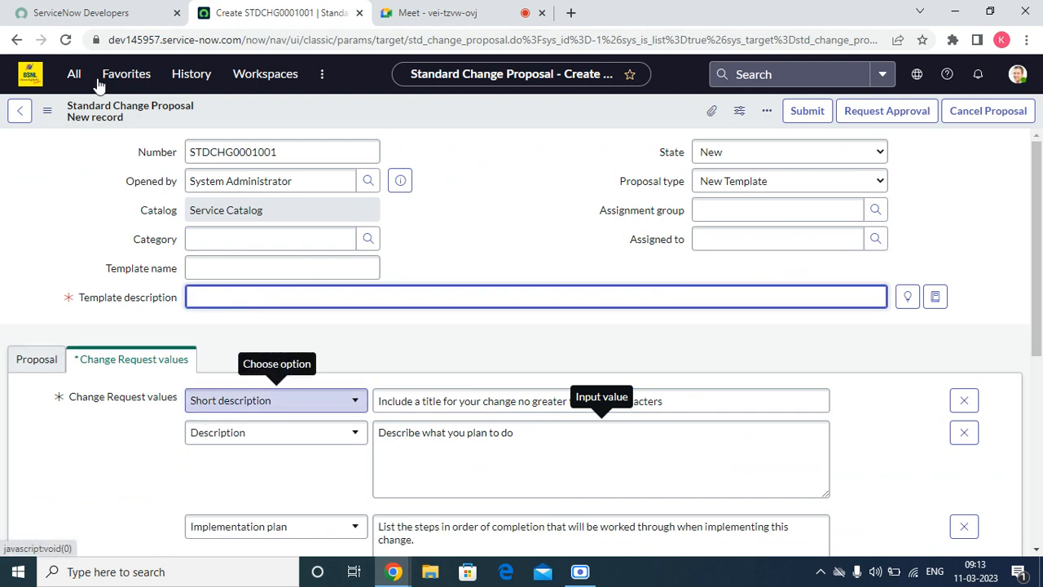
pyautogui.click(73, 73)
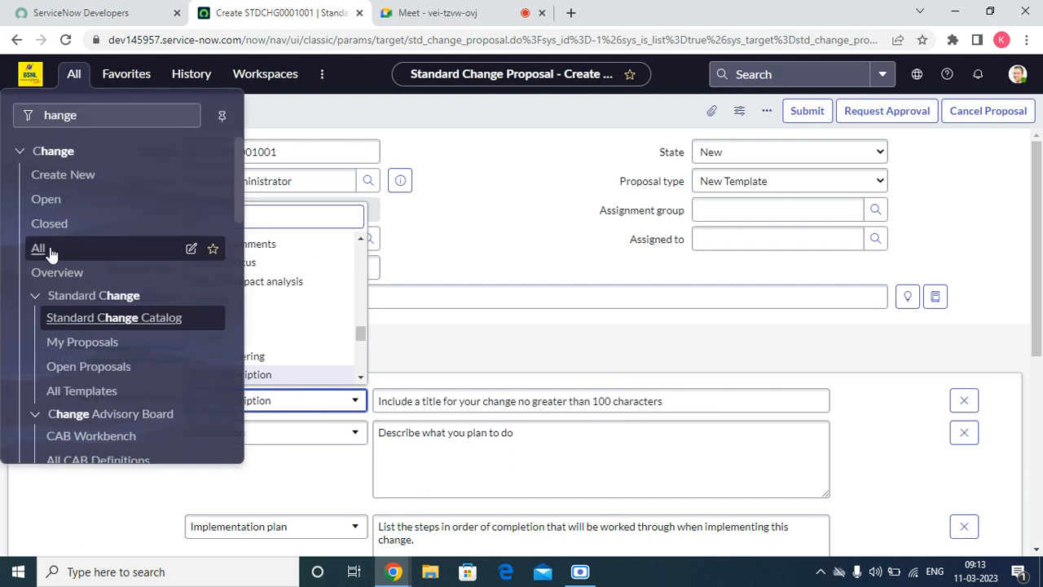
# Step: Create a new change request from the Emergency model, producing CHG0030004
pyautogui.click(63, 175)
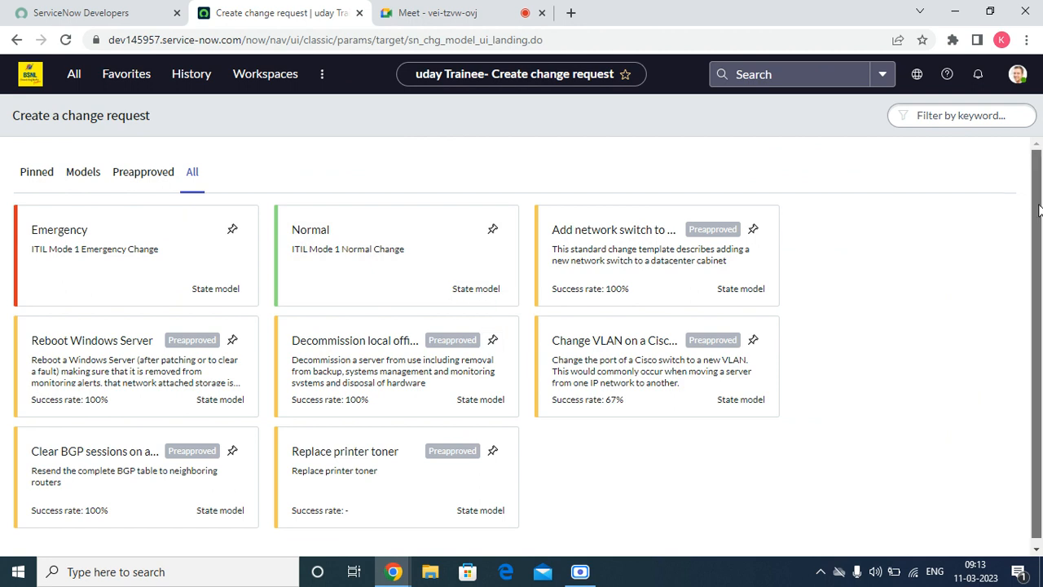
pyautogui.click(150, 248)
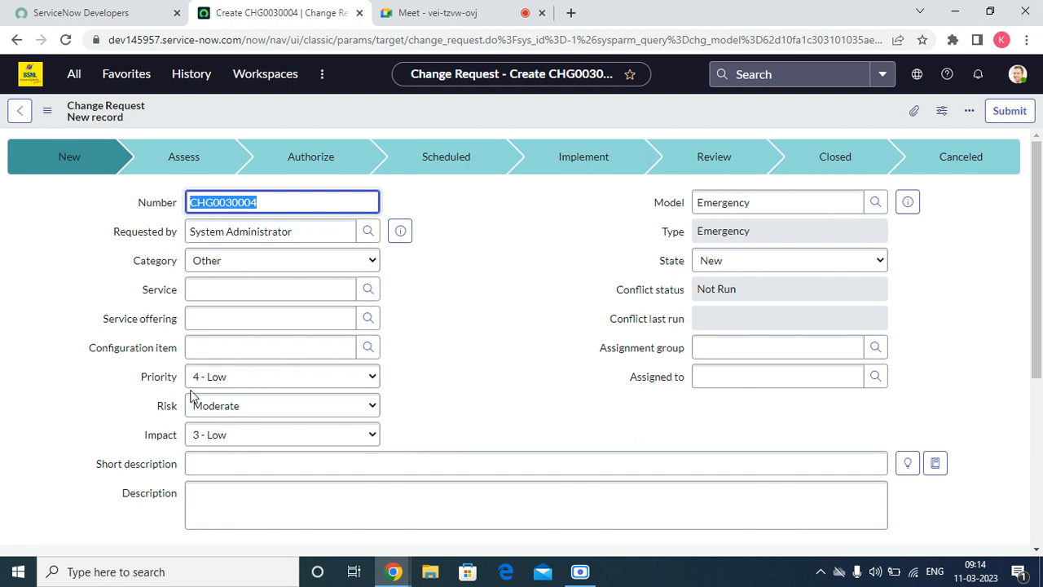
# Step: Set the Assignment group to Database and save the change request
pyautogui.click(747, 344)
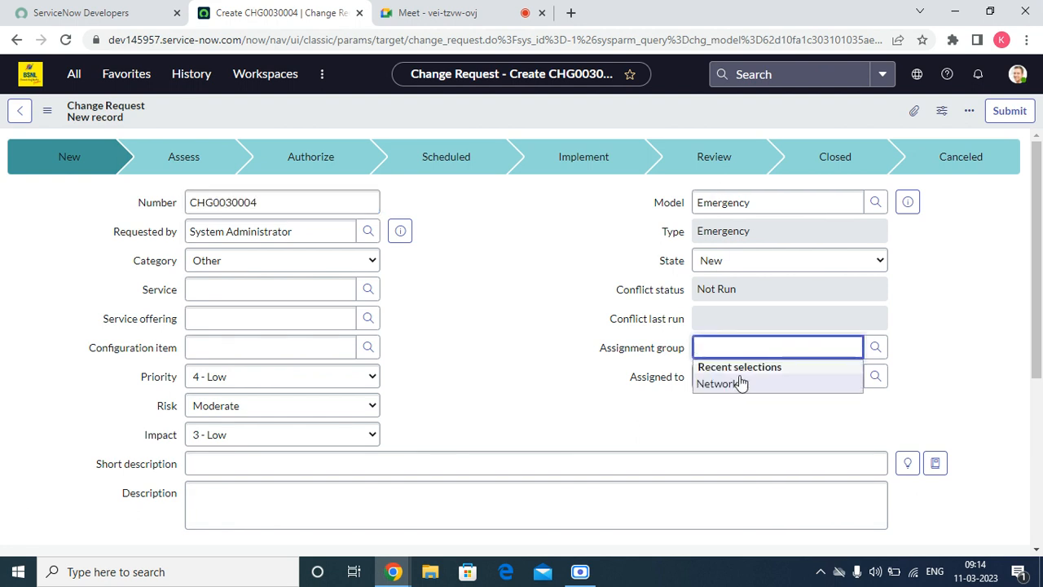
pyautogui.write('data')
pyautogui.click(781, 371)
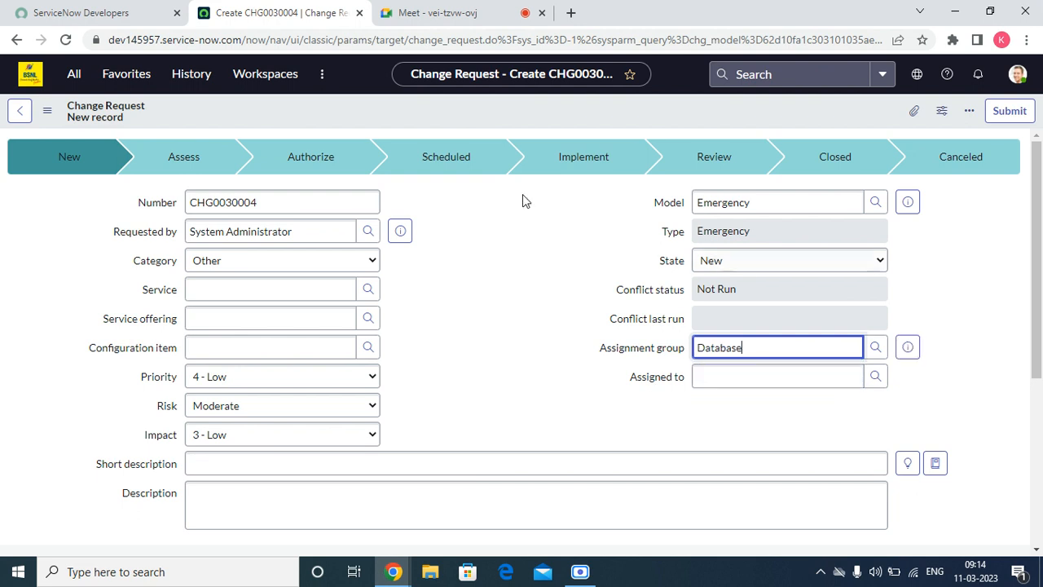
pyautogui.rightClick(503, 117)
pyautogui.click(526, 122)
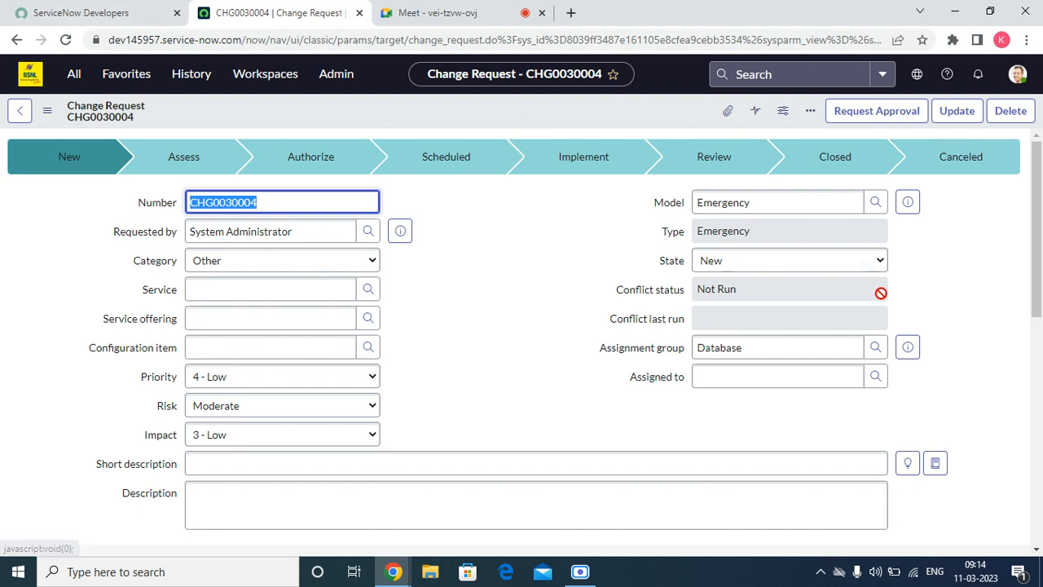
# Step: Assign the change to ITIL User and request approval
pyautogui.moveTo(1040, 326)
pyautogui.mouseDown()
pyautogui.moveTo(1034, 449)
pyautogui.moveTo(1033, 308)
pyautogui.mouseUp()
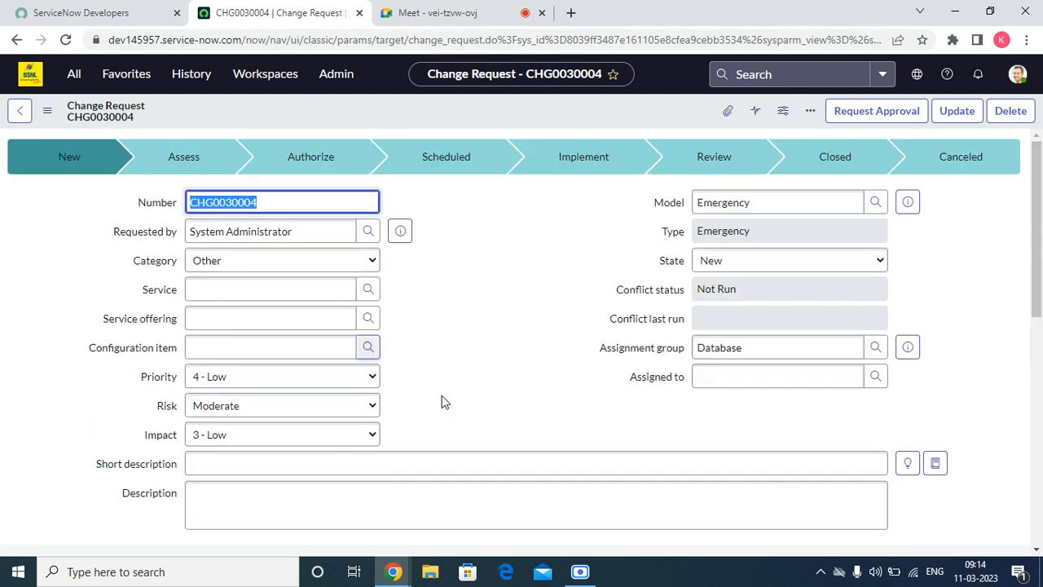
pyautogui.click(757, 375)
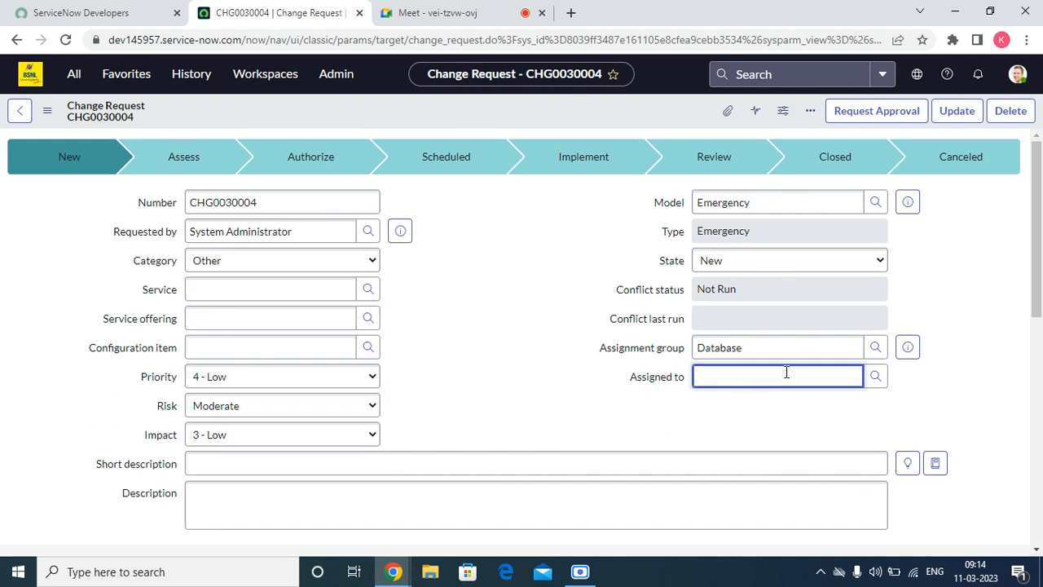
pyautogui.click(875, 375)
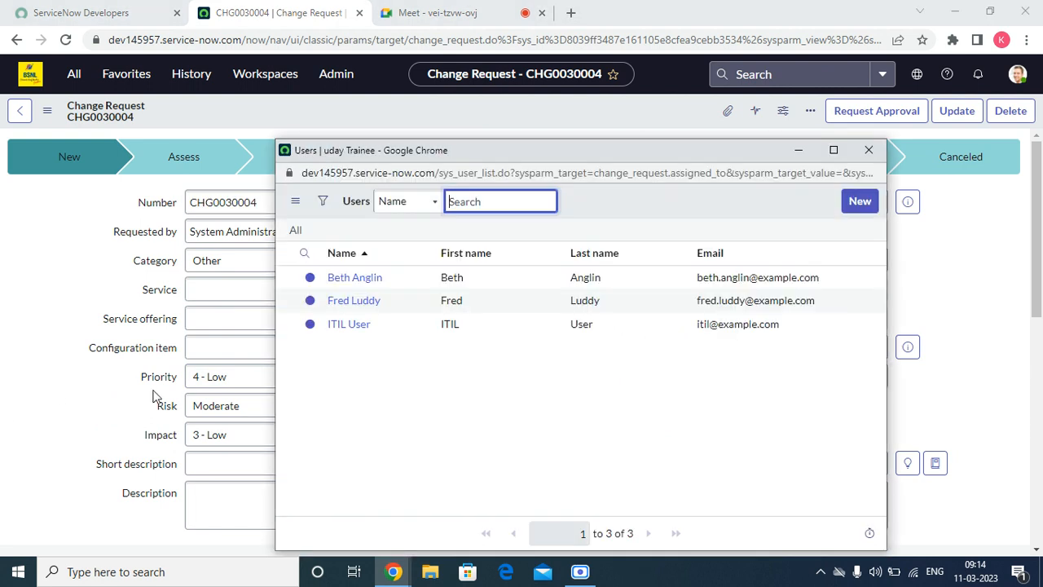
pyautogui.click(349, 325)
pyautogui.click(848, 115)
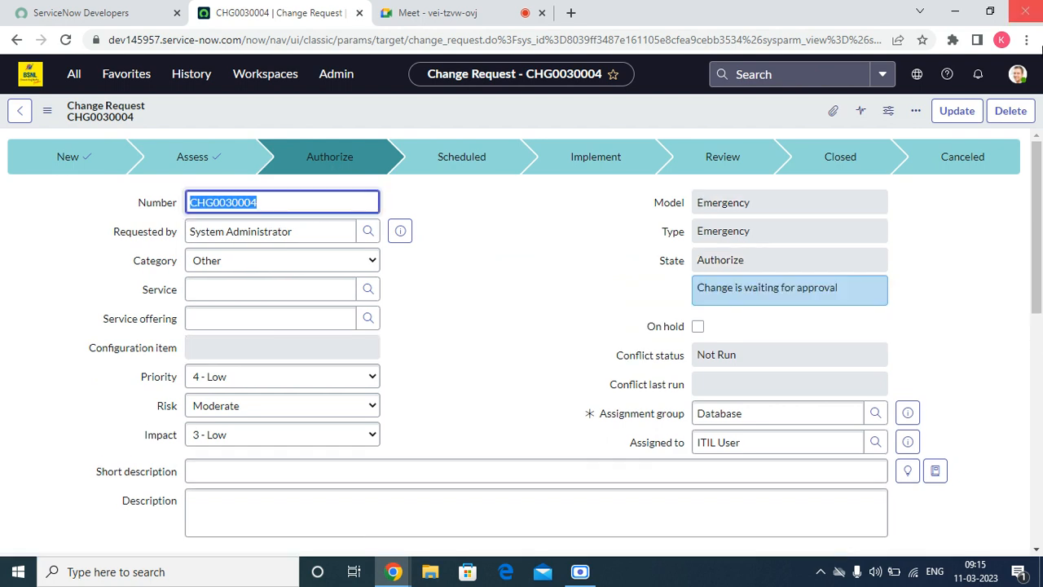
# Step: Approve the first Requested CAB approval in the Approvers list and dismiss the confirmation
pyautogui.scroll(-10, 700, 222)
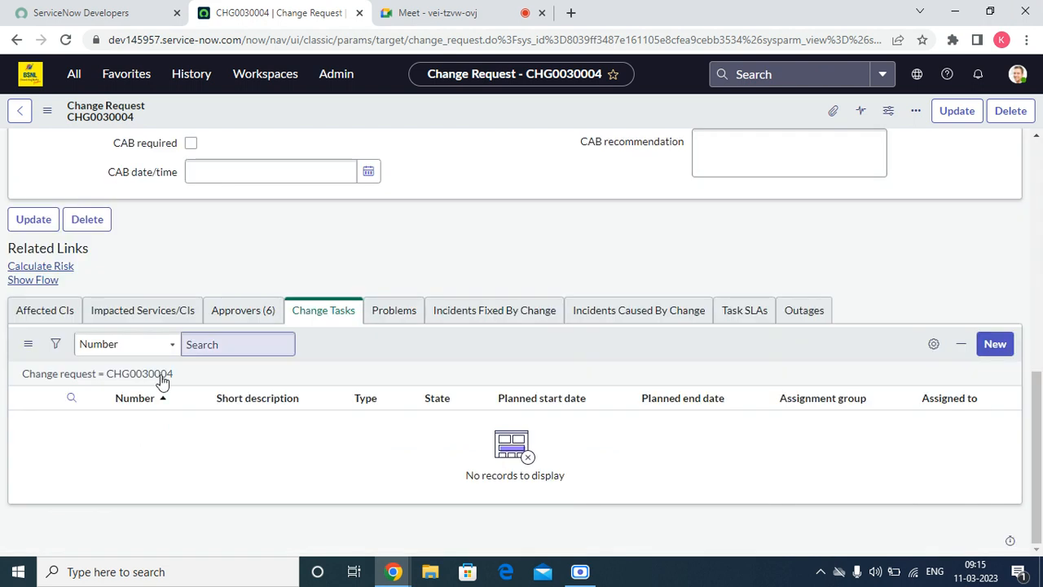
pyautogui.click(222, 314)
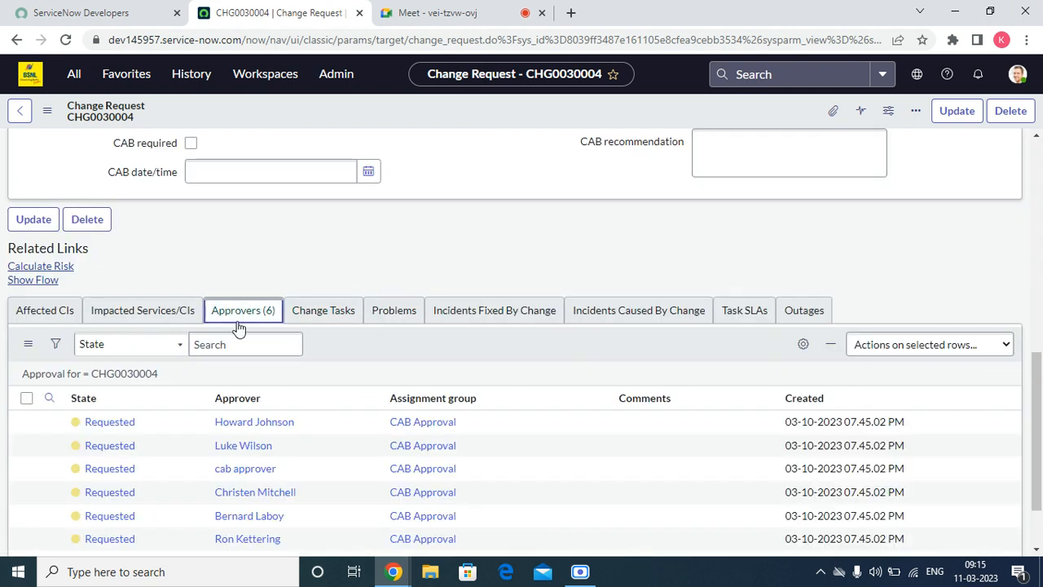
pyautogui.scroll(-1, 236, 326)
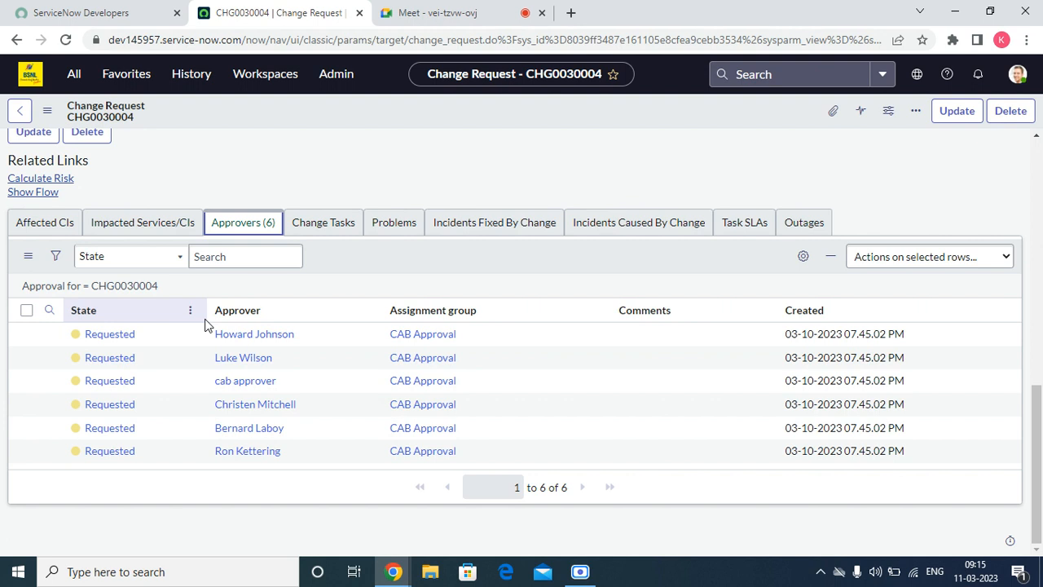
pyautogui.rightClick(104, 335)
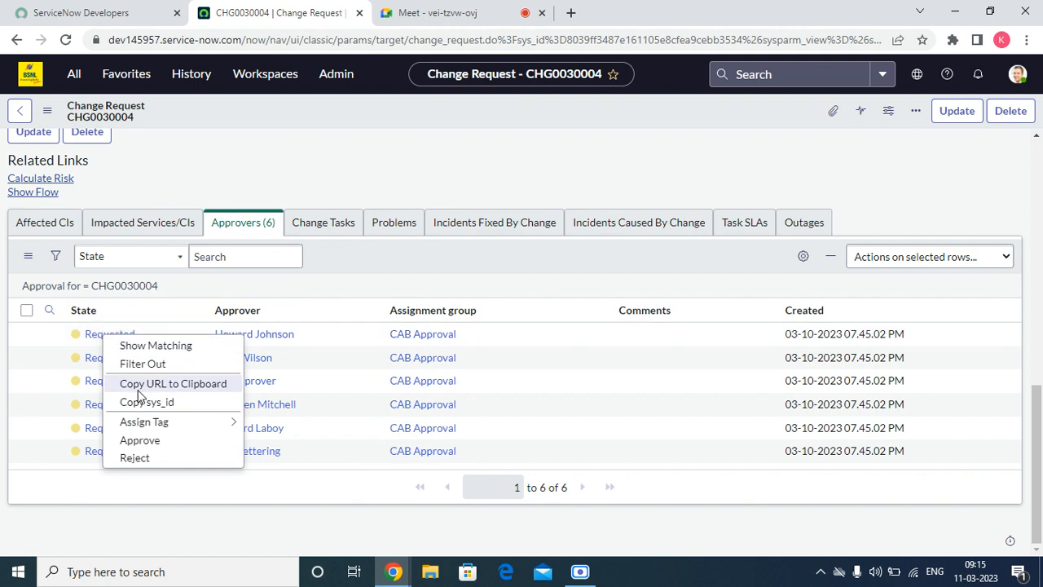
pyautogui.click(137, 443)
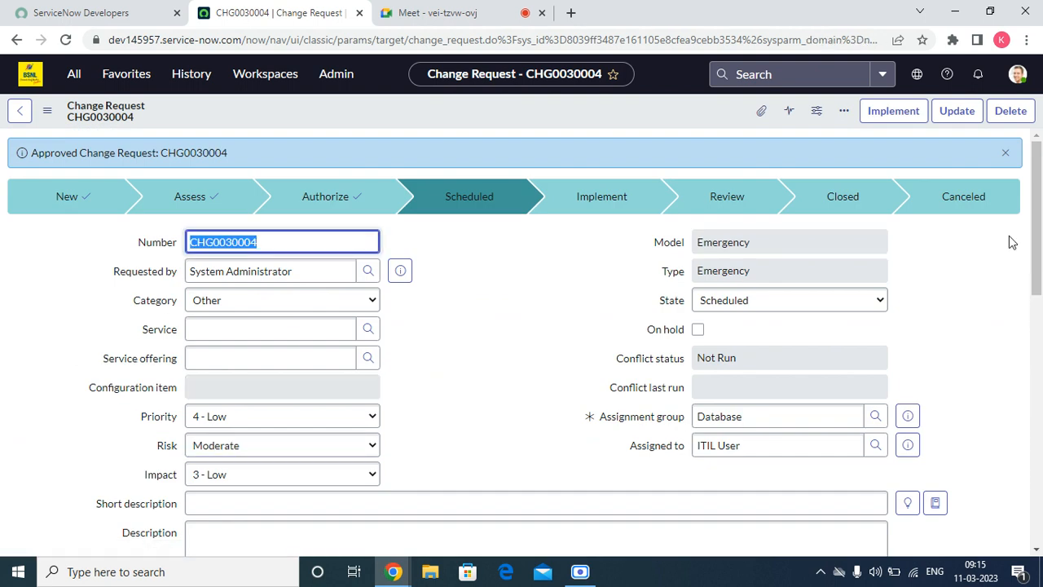
pyautogui.click(1007, 154)
# Step: Set Planned start to 9 March 2023 and Planned end to 11 March 2023
pyautogui.scroll(-10, 275, 391)
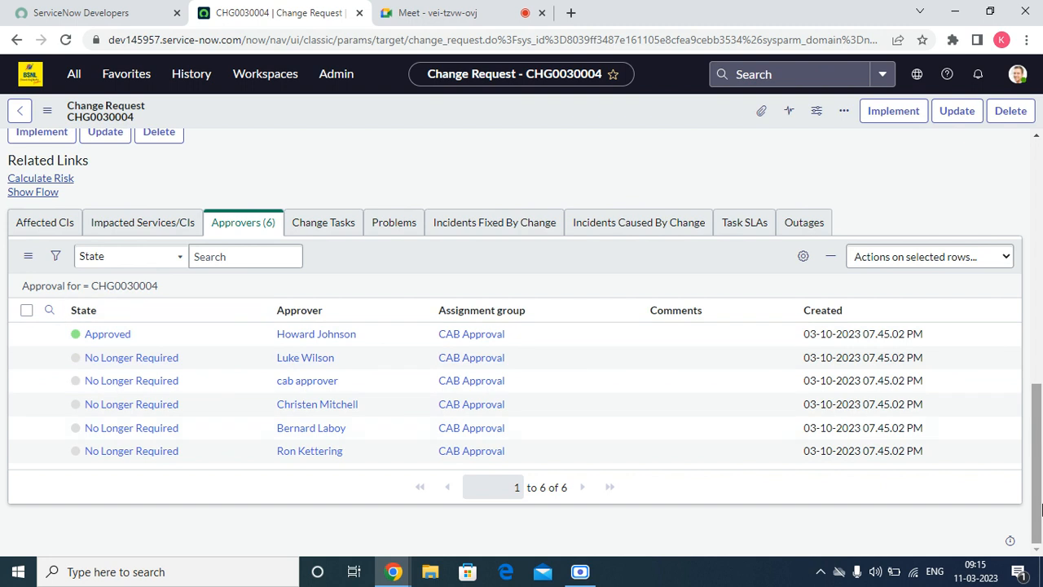
pyautogui.moveTo(1040, 498); pyautogui.dragTo(1042, 493)
pyautogui.scroll(3, 1041, 498)
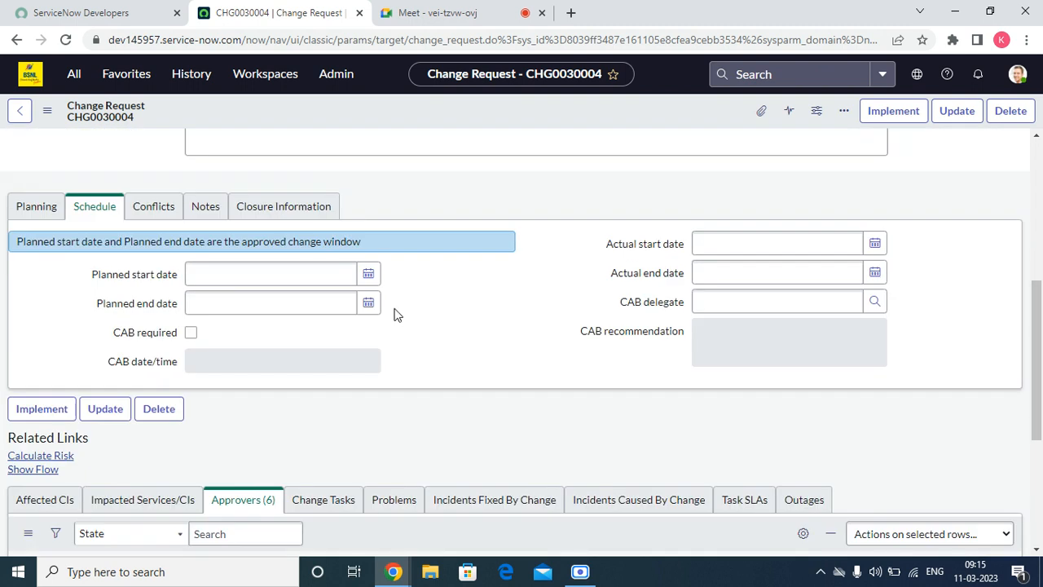
pyautogui.click(370, 275)
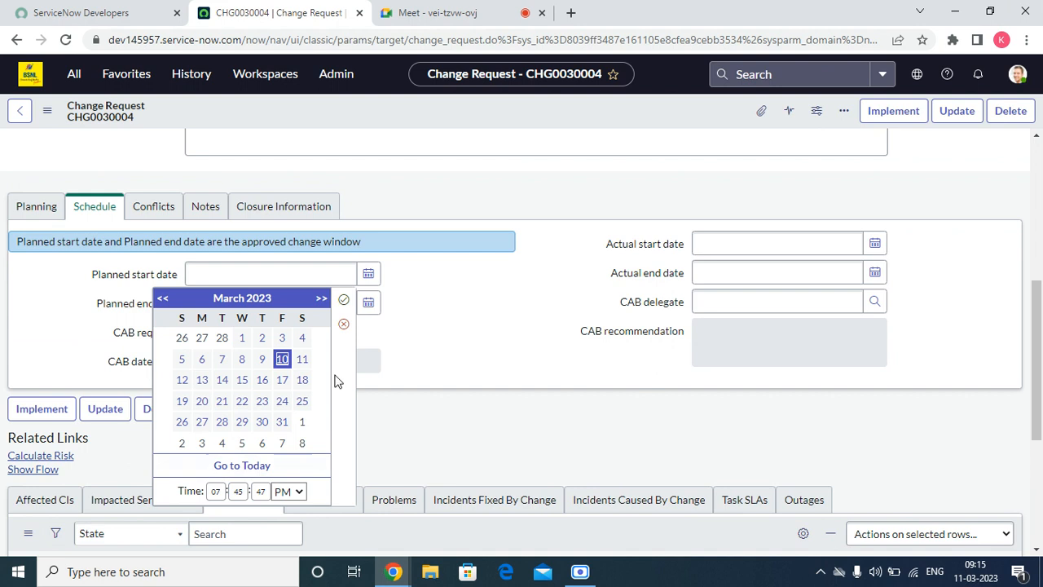
pyautogui.click(262, 360)
pyautogui.click(343, 300)
pyautogui.click(368, 302)
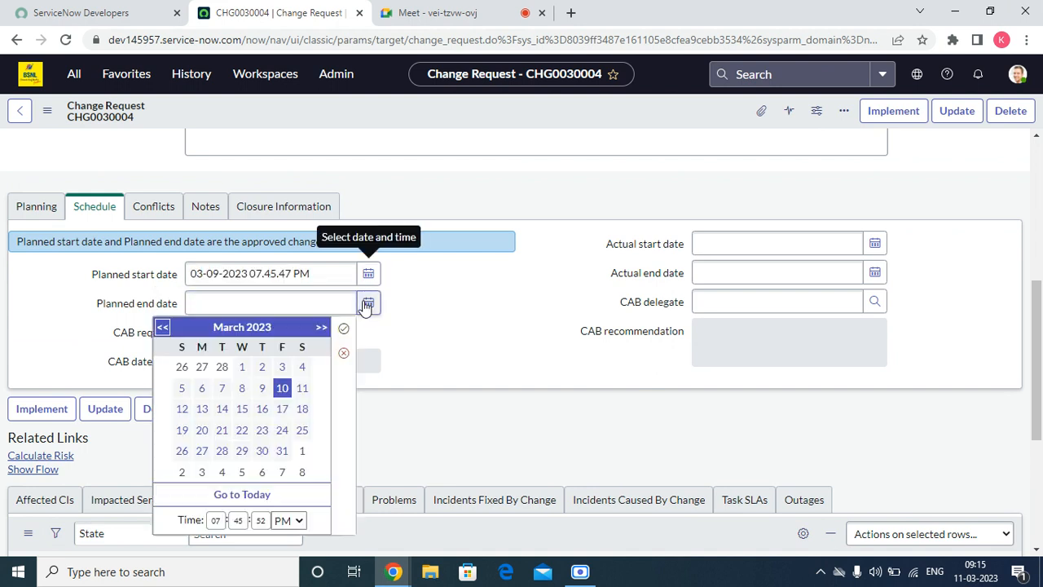
pyautogui.click(303, 388)
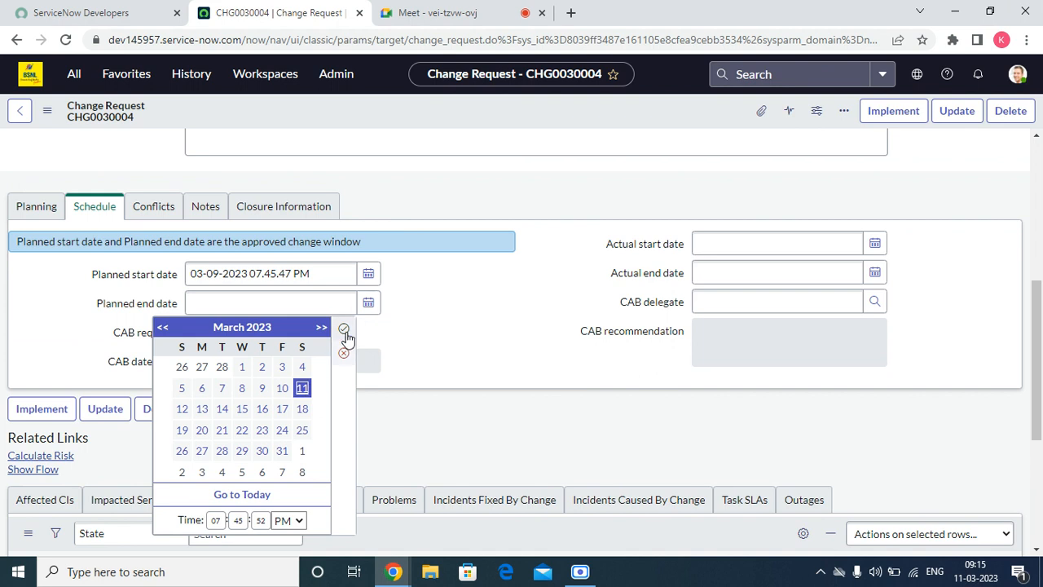
pyautogui.click(343, 329)
# Step: Save the change with its planned dates and advance it to Implement
pyautogui.scroll(5, 345, 329)
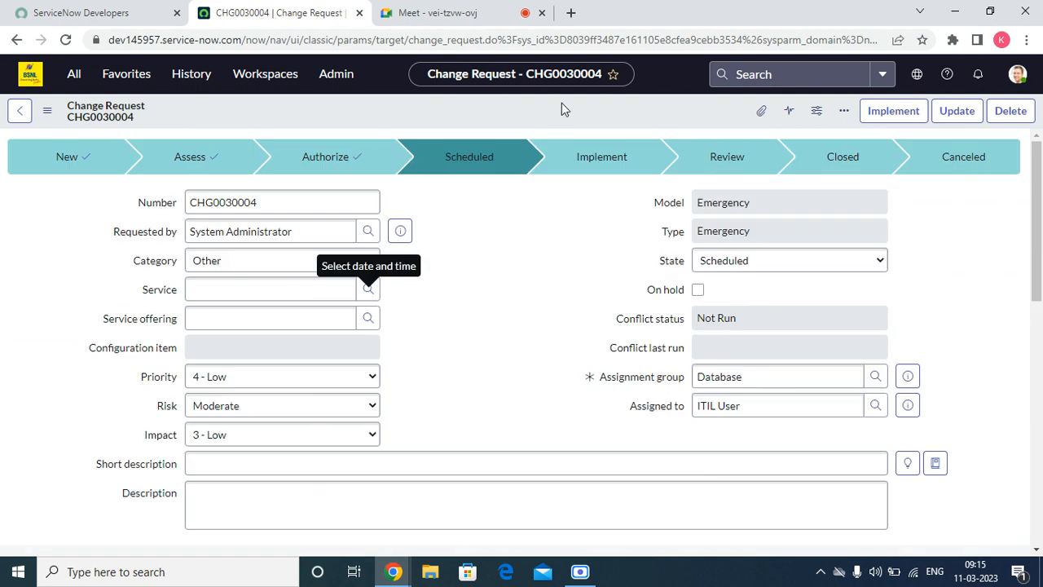
pyautogui.rightClick(562, 103)
pyautogui.click(584, 114)
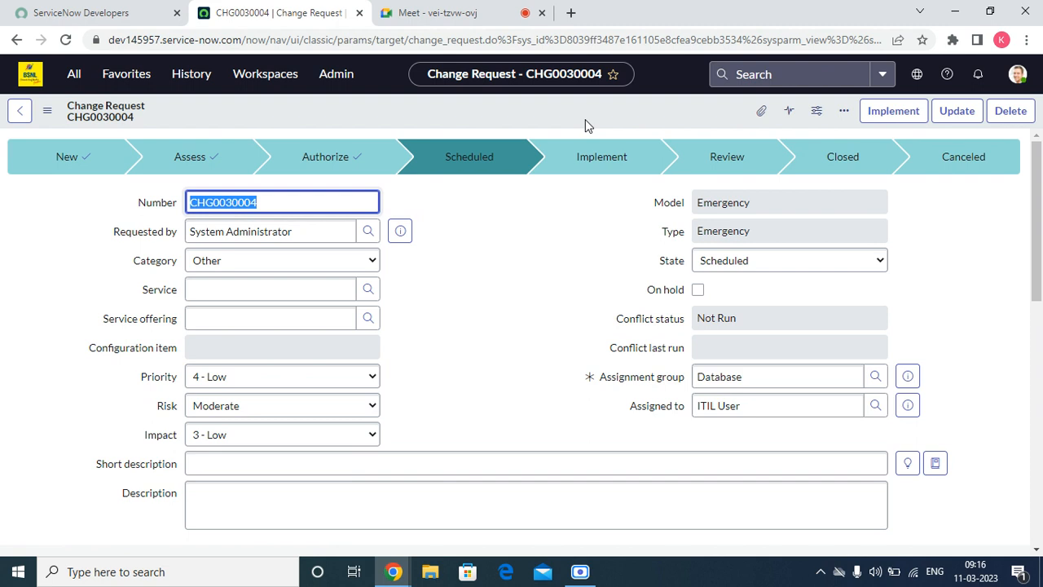
pyautogui.scroll(-10, 357, 335)
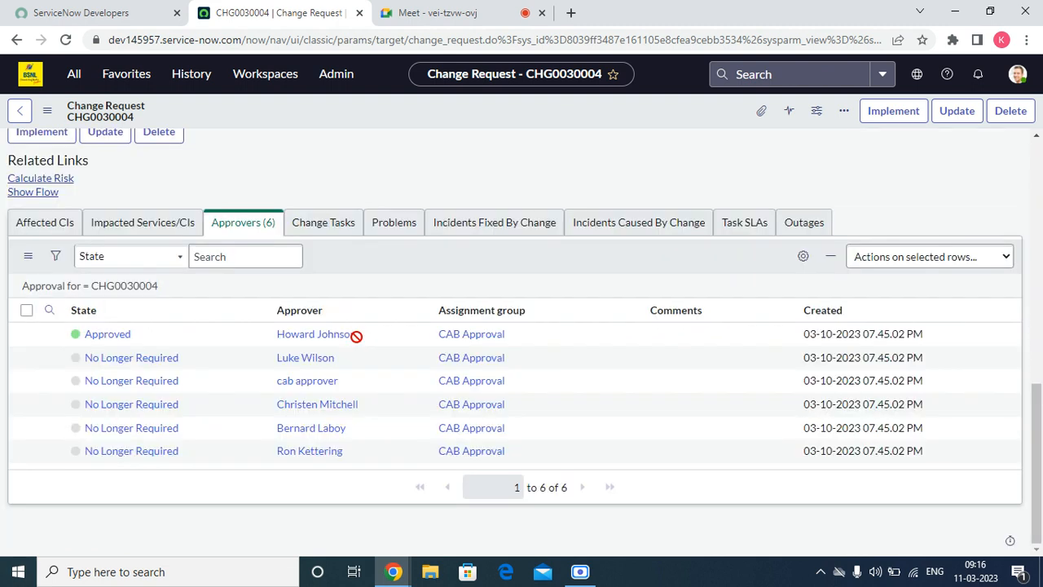
pyautogui.scroll(10, 480, 275)
pyautogui.click(893, 111)
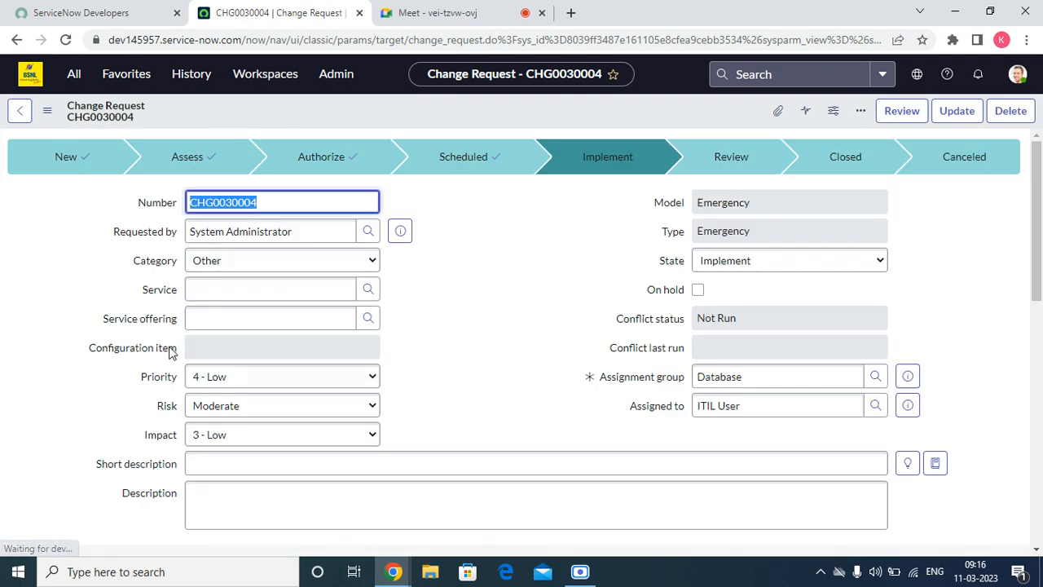
# Step: Close task CTASK0010005 with close code Successful and close notes 'nb'
pyautogui.click(346, 226)
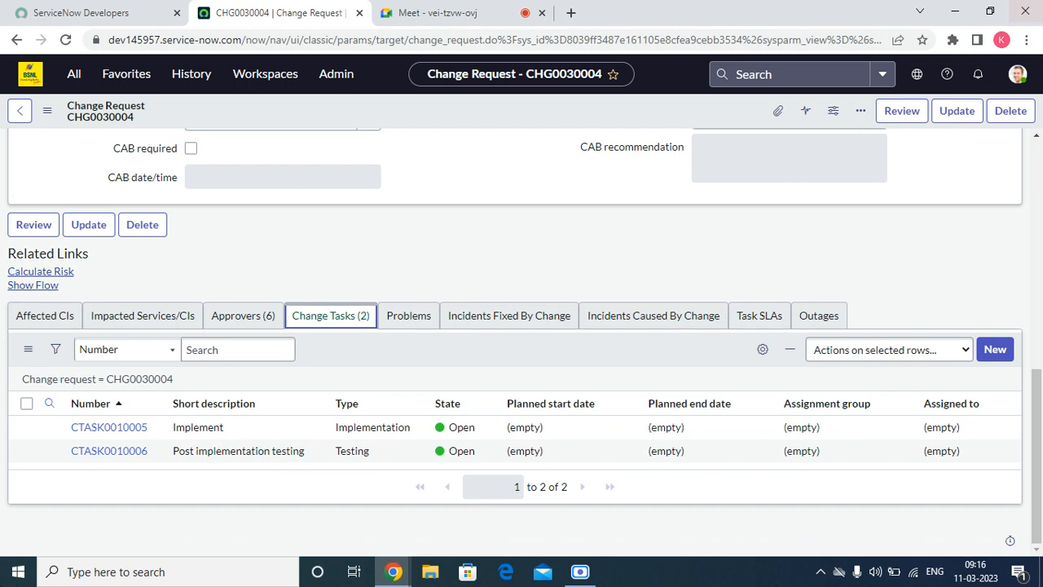
pyautogui.rightClick(50, 426)
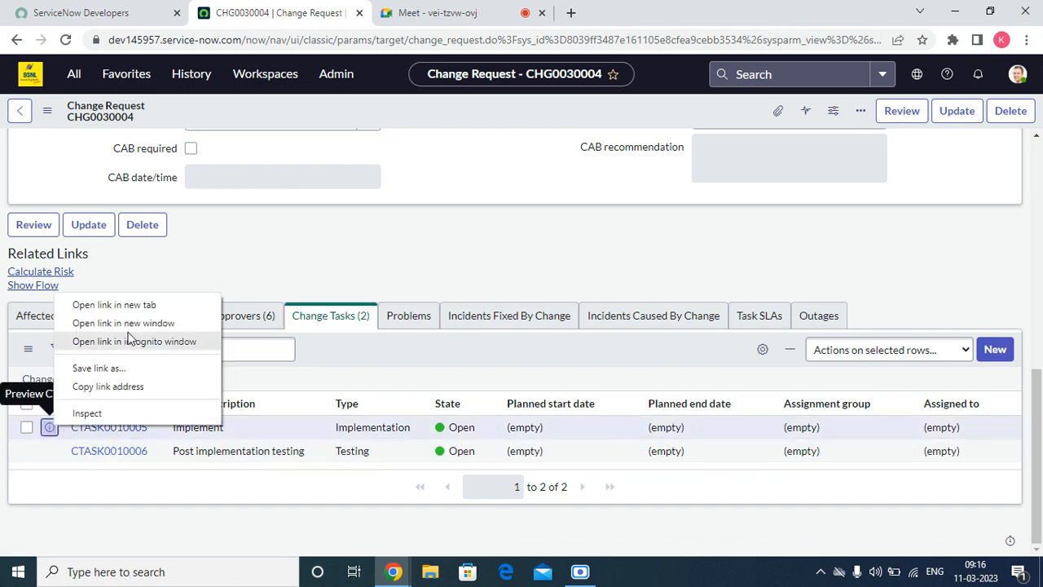
pyautogui.click(133, 305)
pyautogui.click(438, 22)
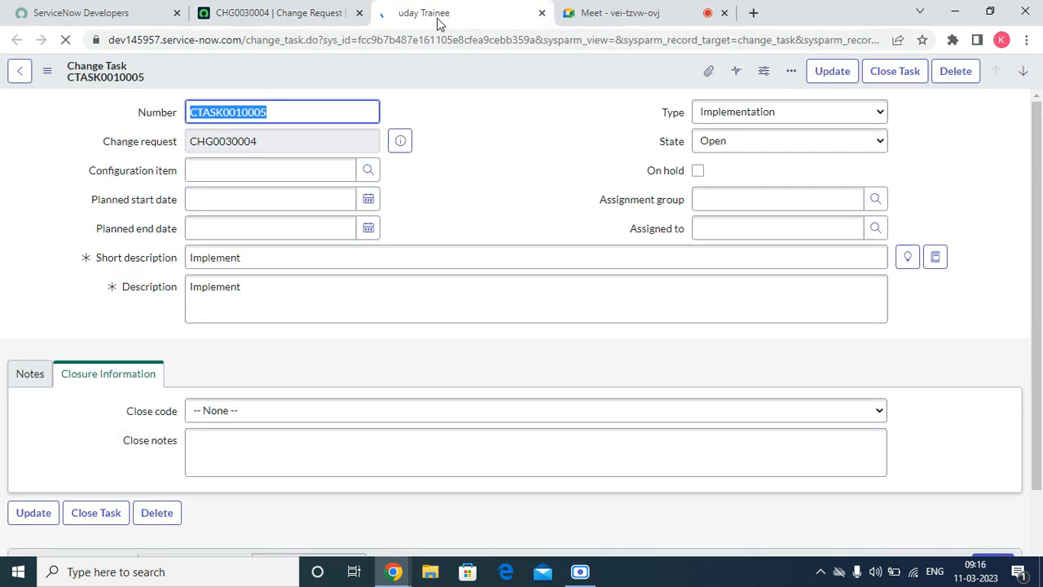
pyautogui.click(238, 410)
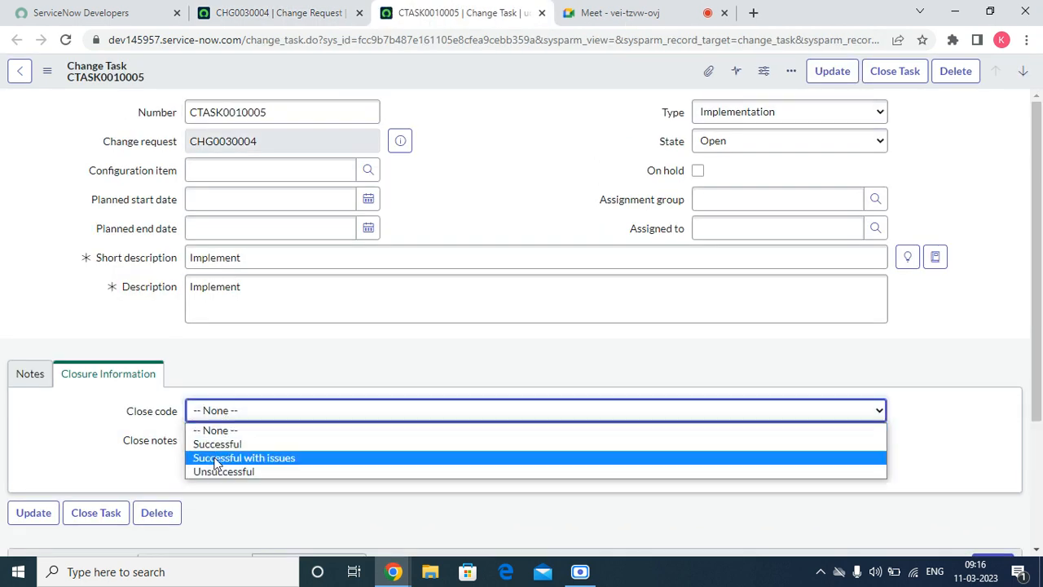
pyautogui.click(219, 445)
pyautogui.click(221, 449)
pyautogui.write('nb')
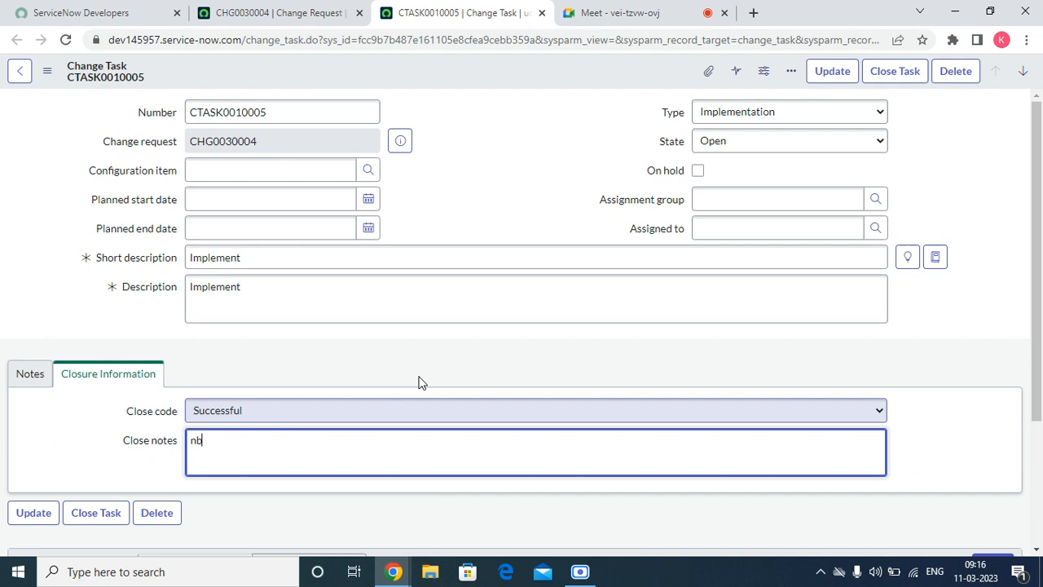
pyautogui.click(896, 72)
# Step: Close task CTASK0010006 with close code Successful and close notes 'k'
pyautogui.click(253, 12)
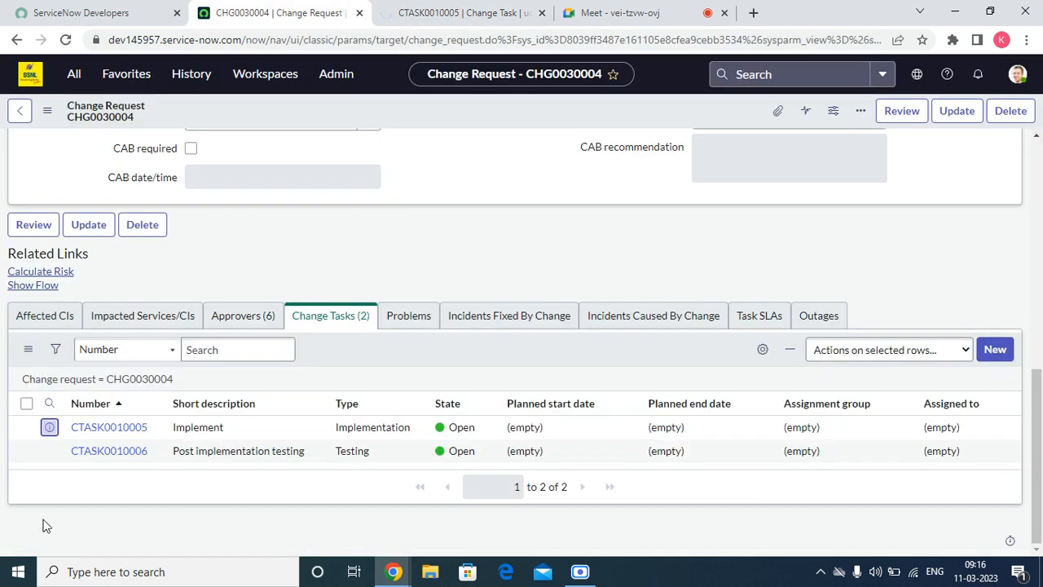
pyautogui.rightClick(51, 449)
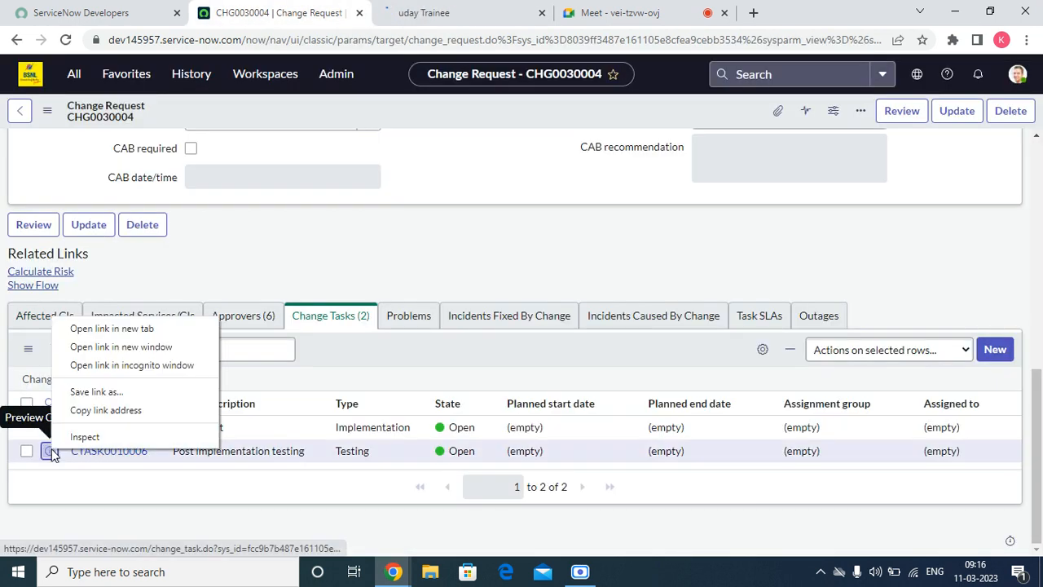
pyautogui.click(112, 330)
pyautogui.click(433, 12)
pyautogui.click(495, 13)
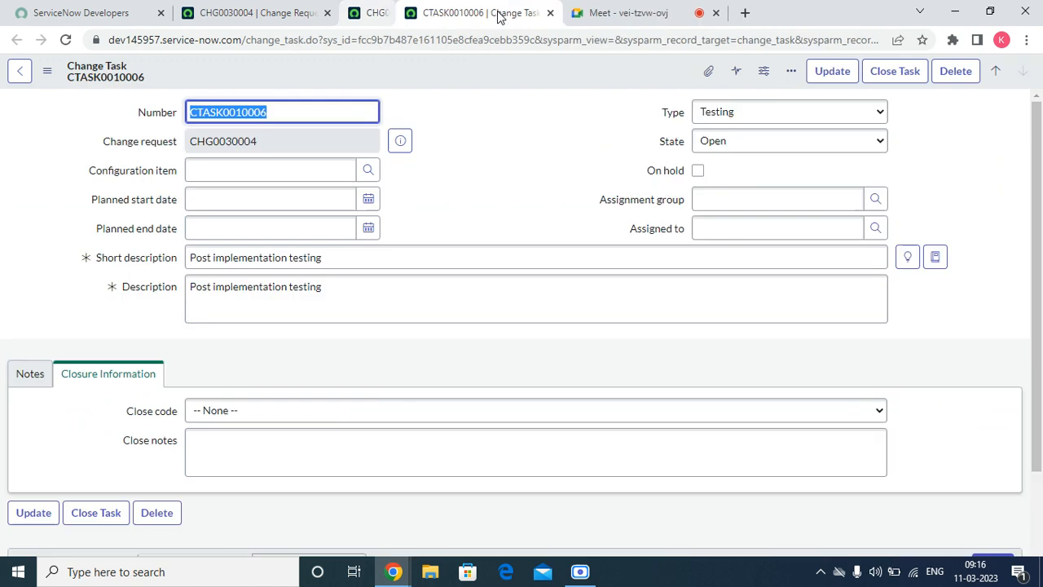
pyautogui.click(244, 411)
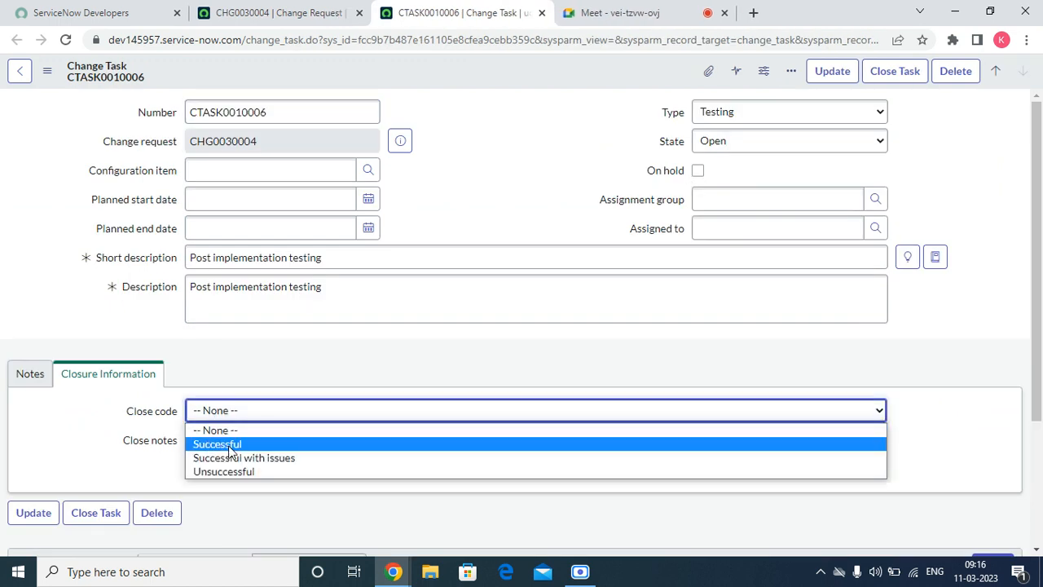
pyautogui.click(232, 445)
pyautogui.press('Tab')
pyautogui.write('k')
pyautogui.click(895, 72)
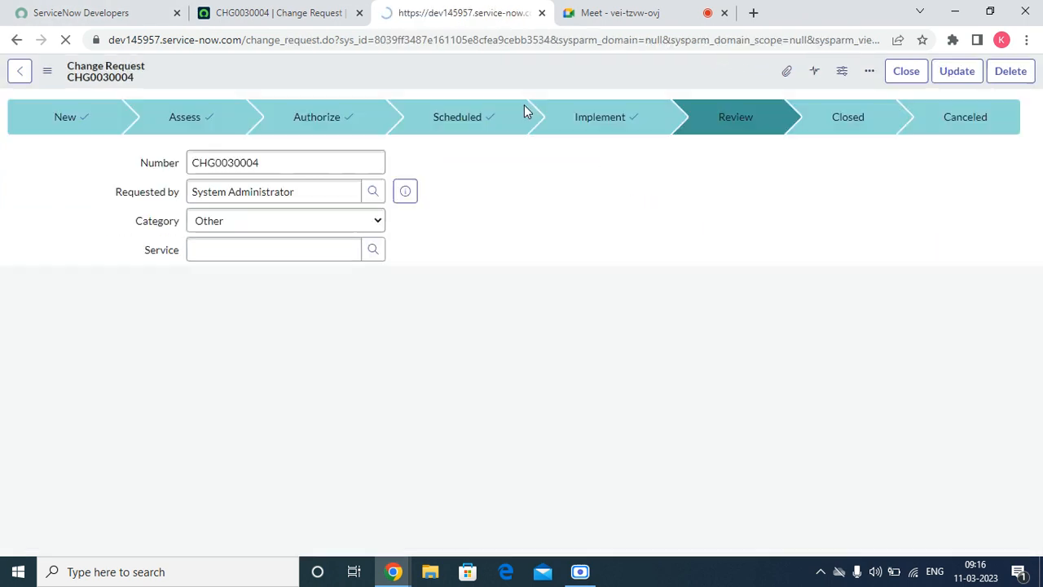
# Step: Return to CHG0030004 and reload its change request form
pyautogui.click(542, 14)
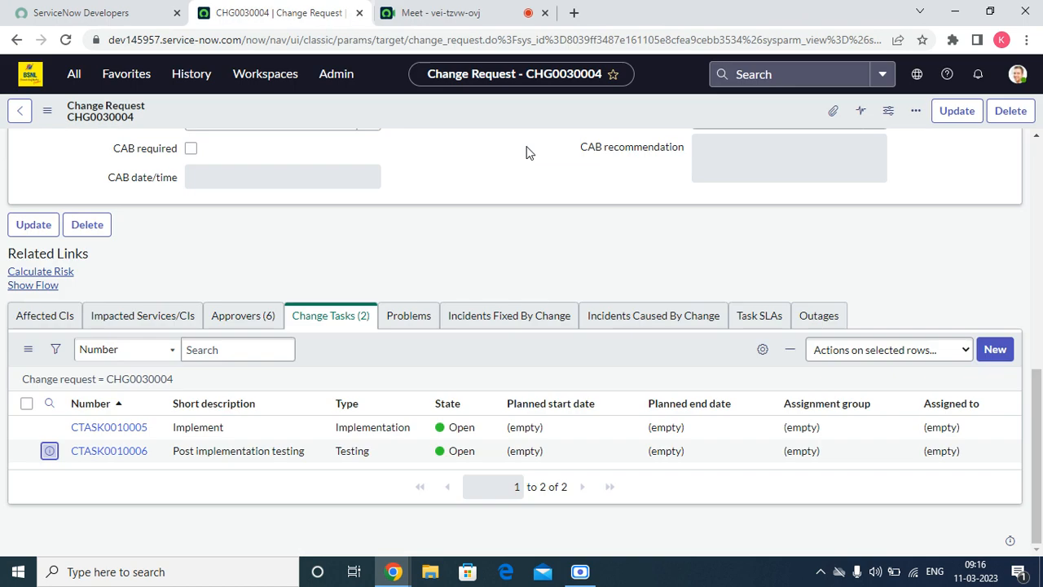
pyautogui.rightClick(377, 110)
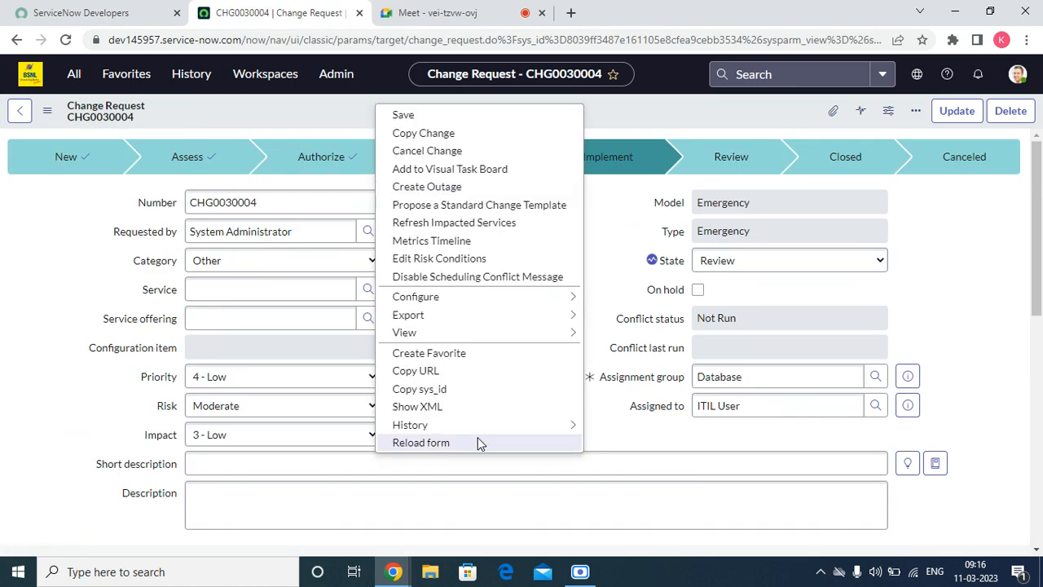
pyautogui.click(472, 439)
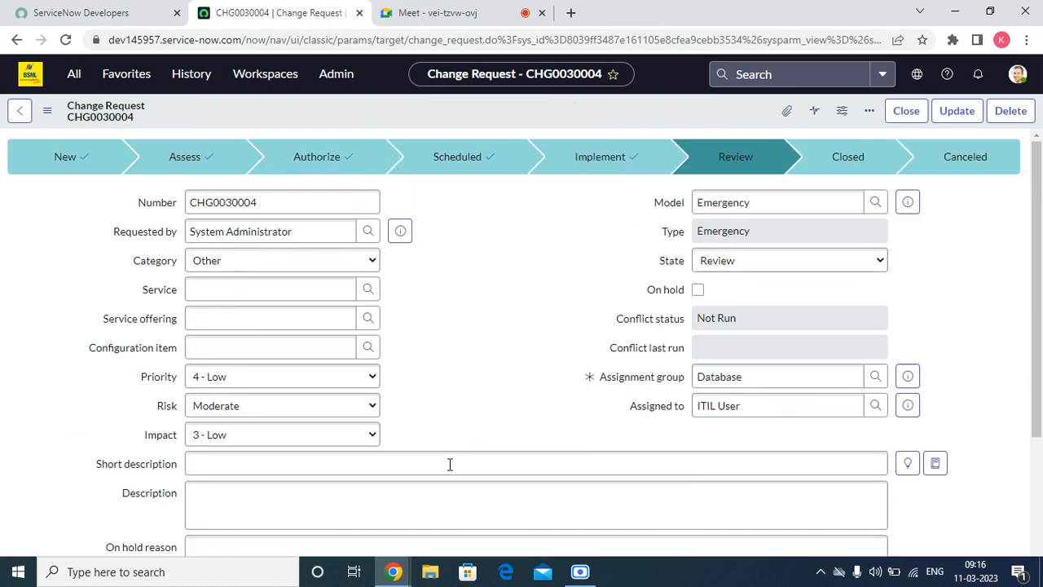
pyautogui.click(422, 465)
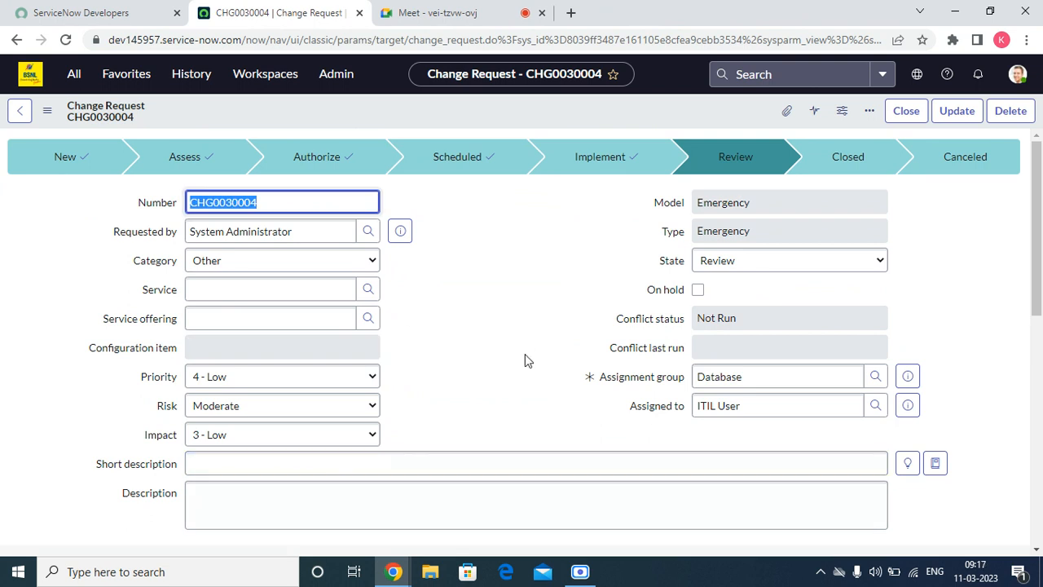
pyautogui.scroll(-10, 527, 357)
pyautogui.scroll(10, 396, 345)
# Step: Close CHG0030004 with close code Successful and close notes 'jmm'
pyautogui.click(905, 112)
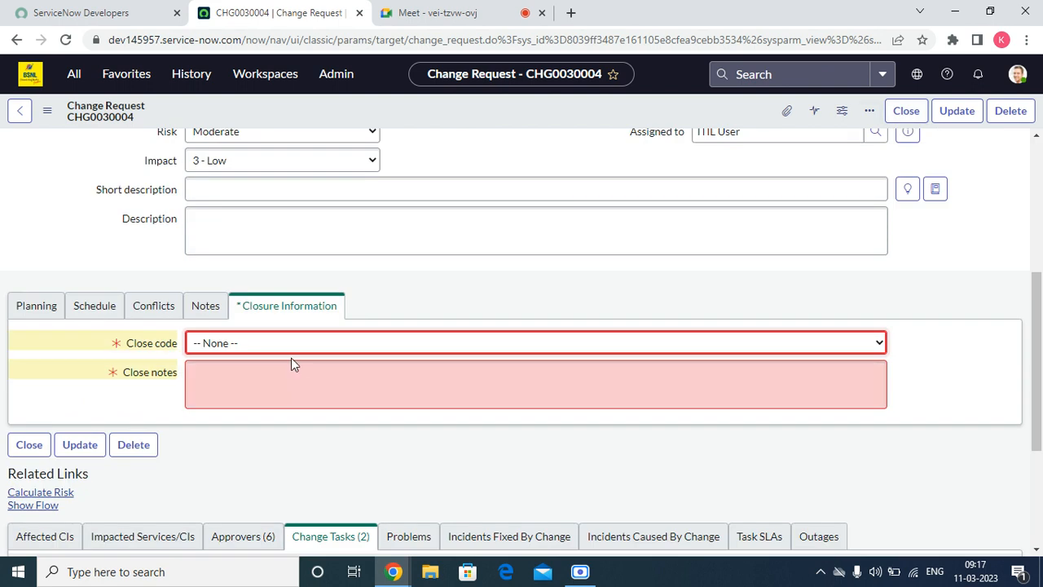
pyautogui.click(287, 349)
pyautogui.click(267, 368)
pyautogui.click(264, 352)
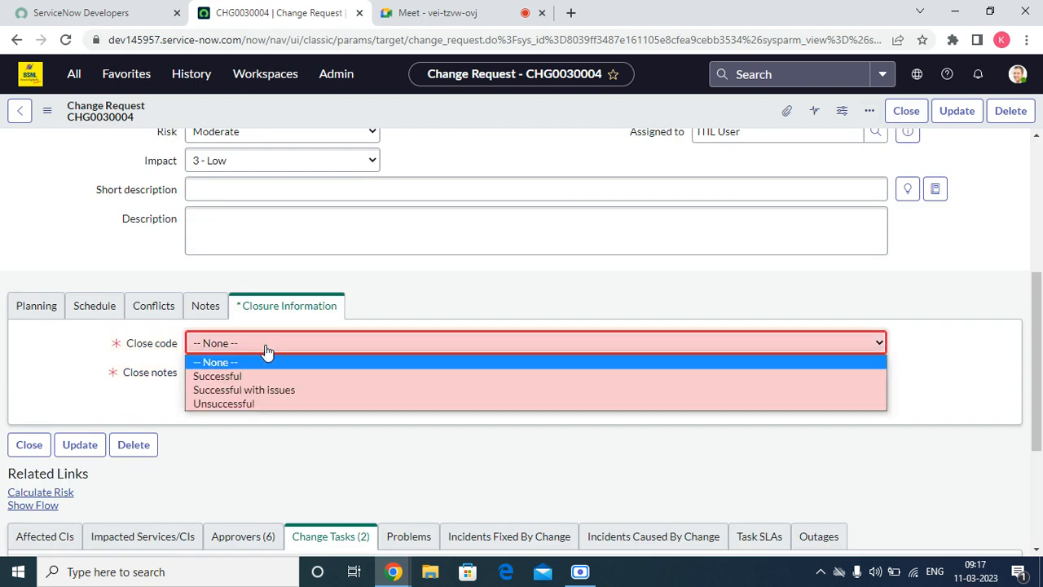
pyautogui.click(263, 374)
pyautogui.click(266, 376)
pyautogui.write('jmm')
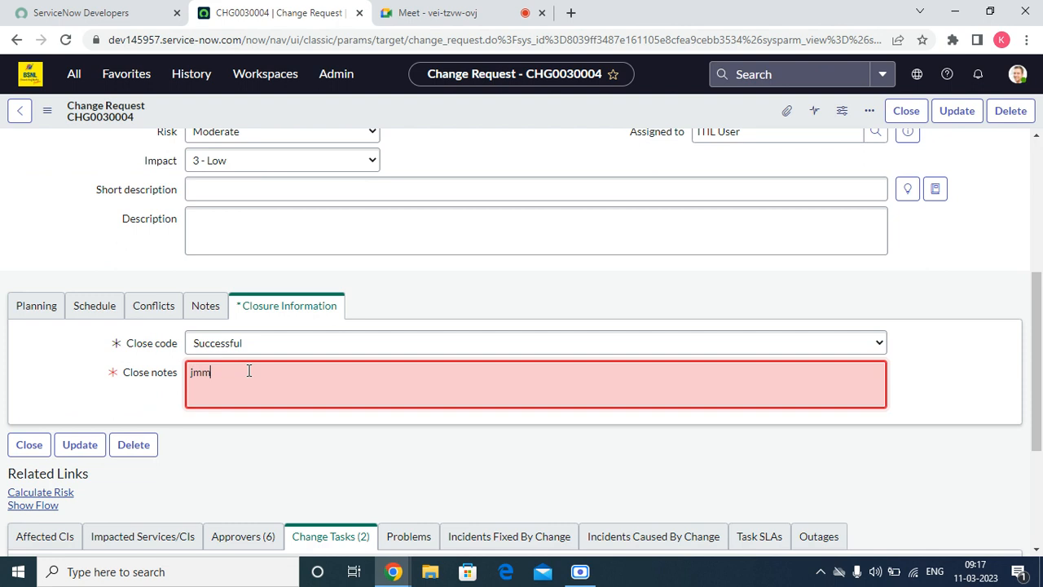
pyautogui.scroll(4, 319, 198)
pyautogui.click(895, 111)
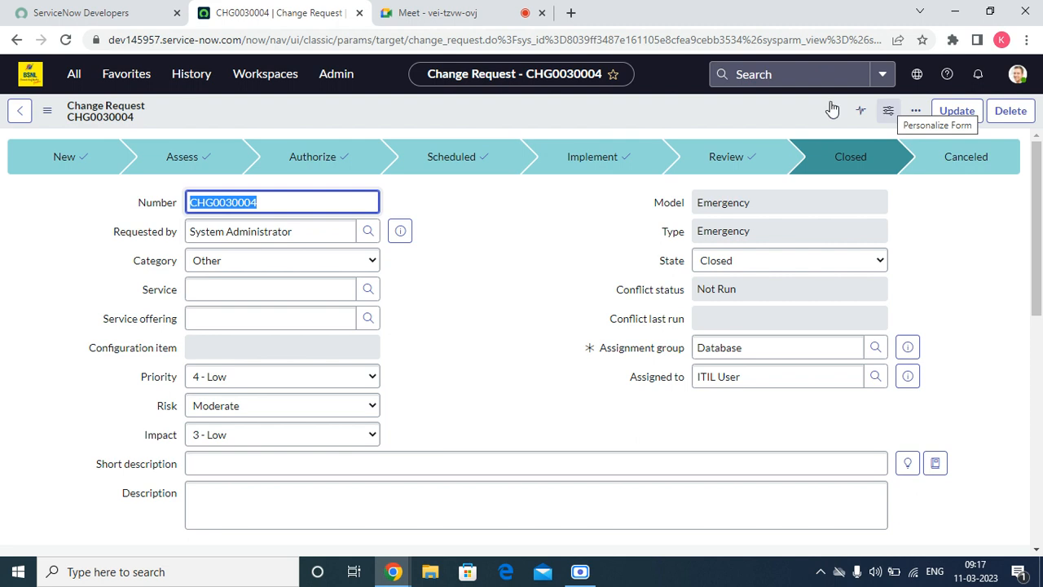
pyautogui.rightClick(403, 104)
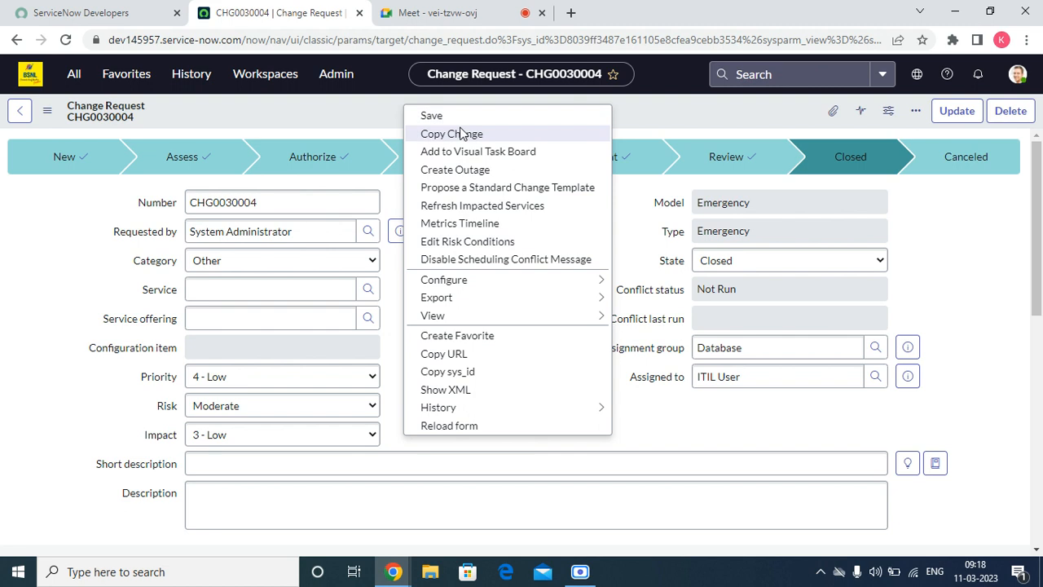
pyautogui.click(457, 192)
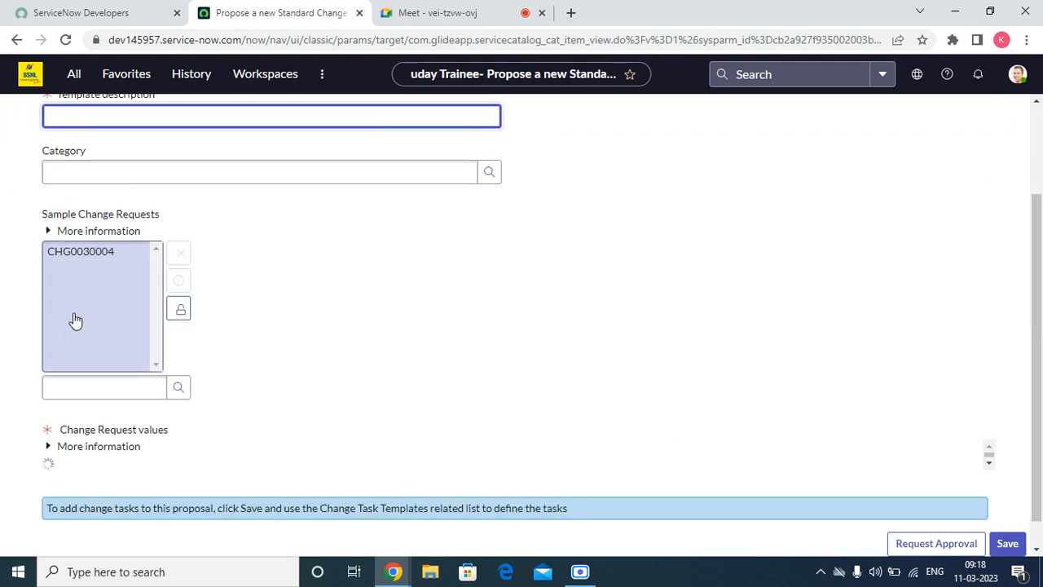
pyautogui.click(126, 294)
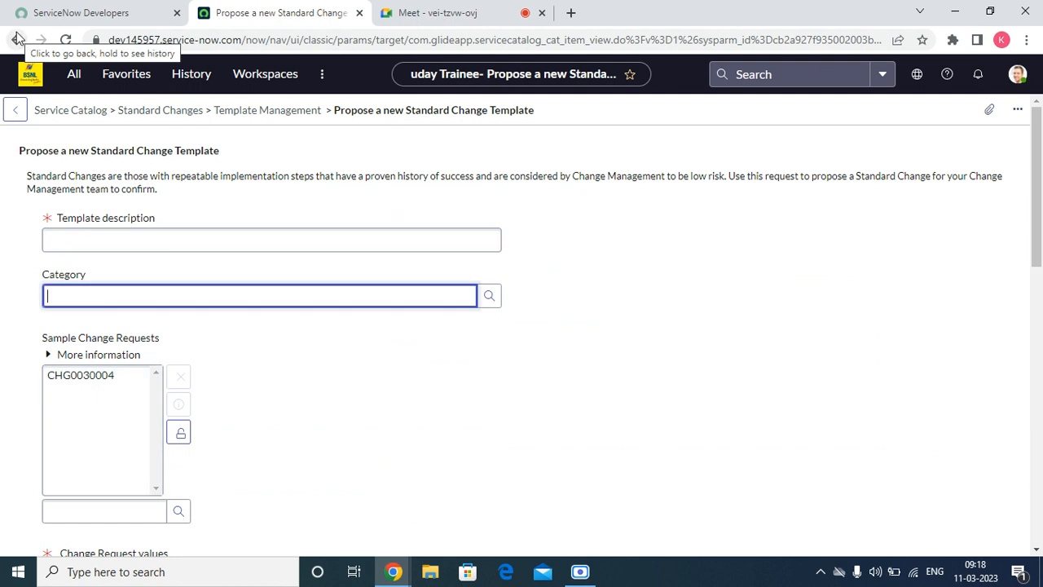
pyautogui.scroll(-10, 124, 302)
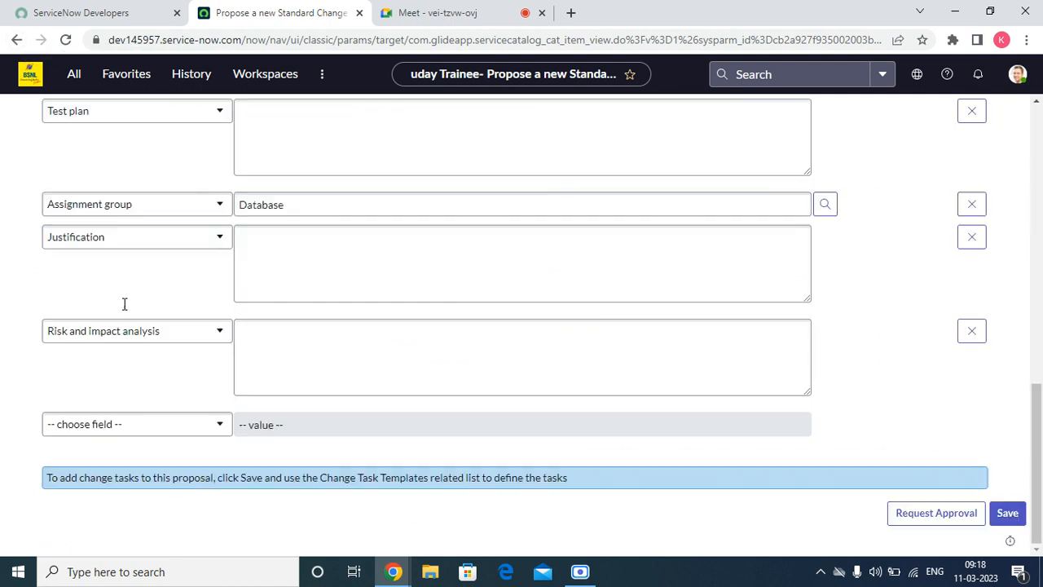
pyautogui.scroll(10, 232, 277)
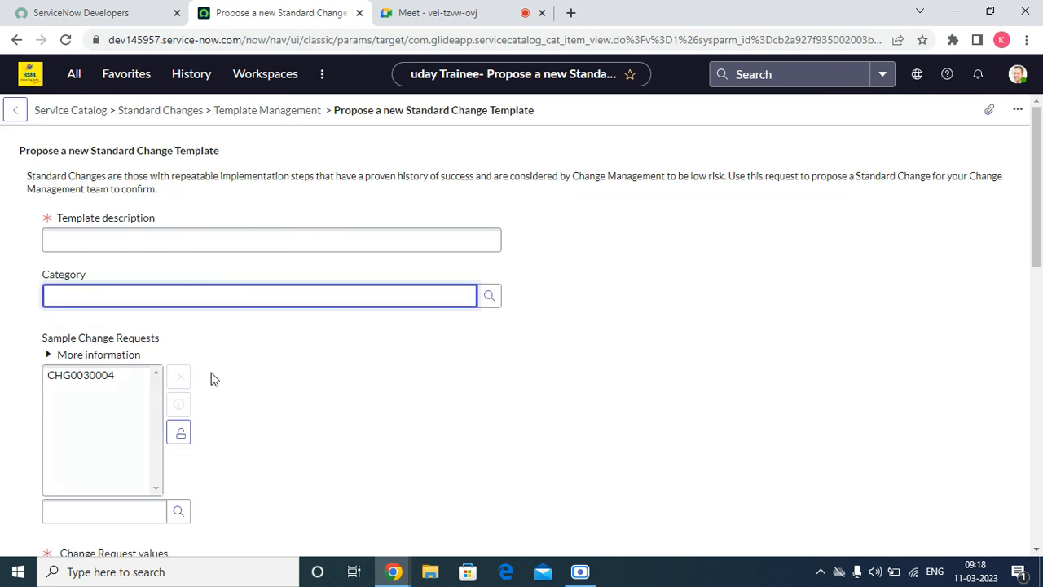
pyautogui.click(16, 39)
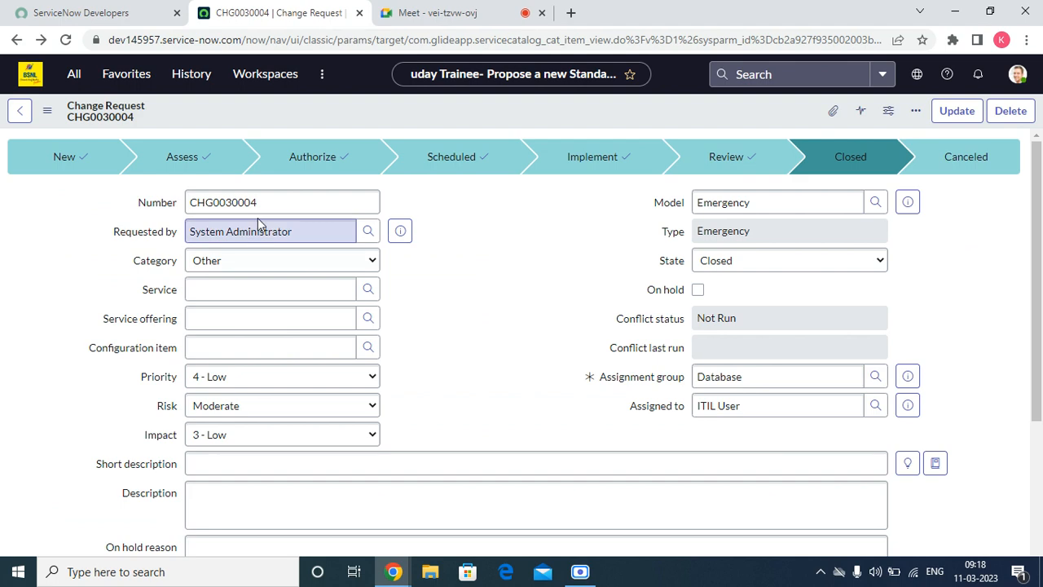
pyautogui.rightClick(450, 112)
pyautogui.rightClick(444, 121)
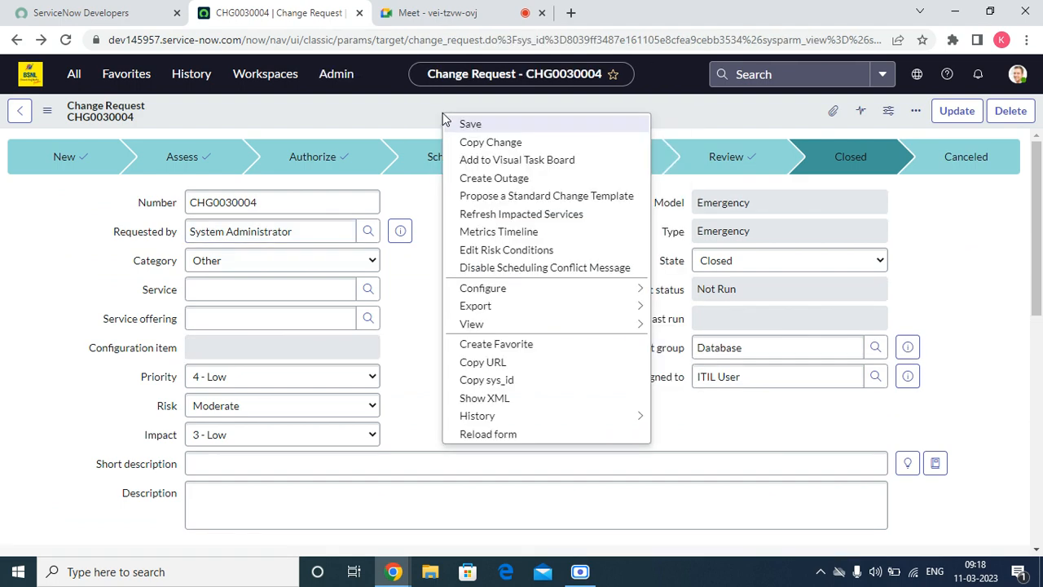
pyautogui.click(526, 231)
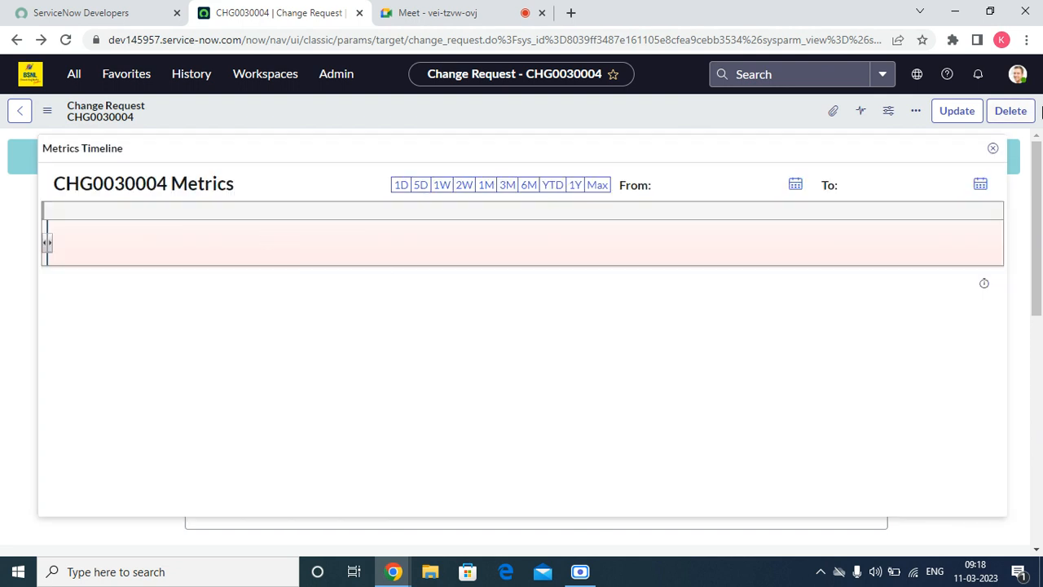
pyautogui.click(993, 147)
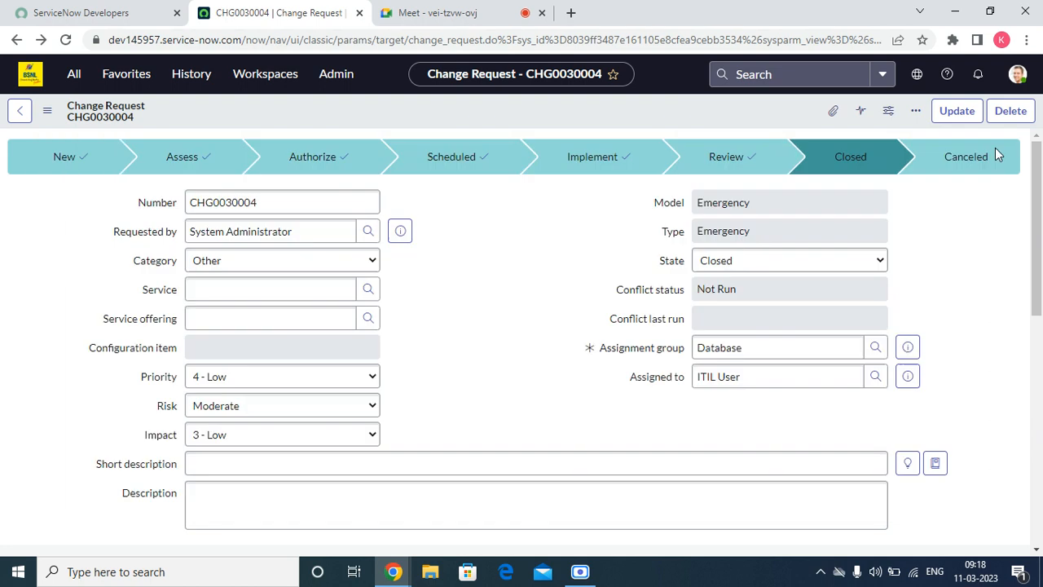
pyautogui.rightClick(460, 96)
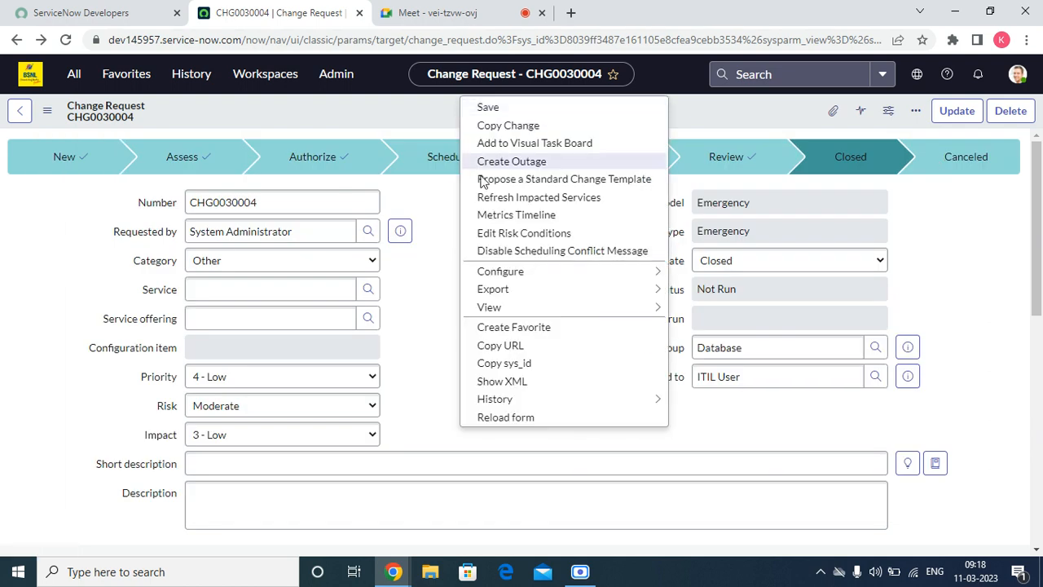
pyautogui.click(498, 235)
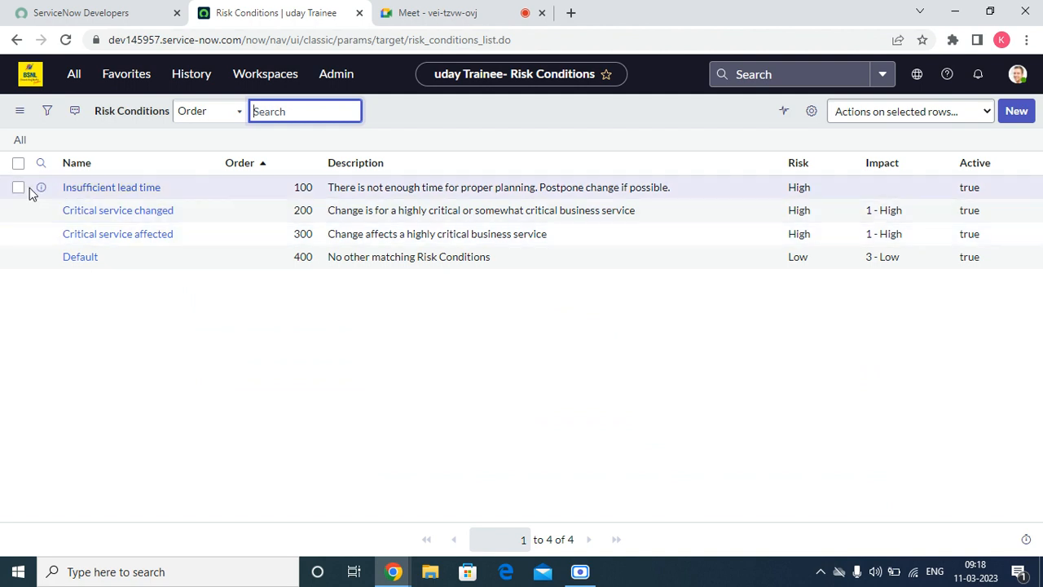
pyautogui.middleClick(41, 187)
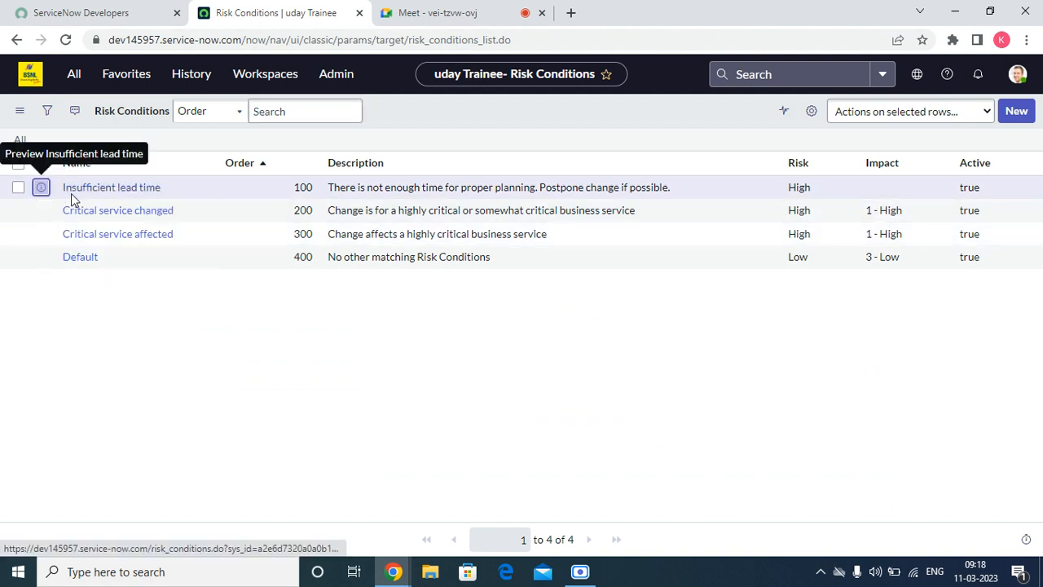
pyautogui.click(426, 11)
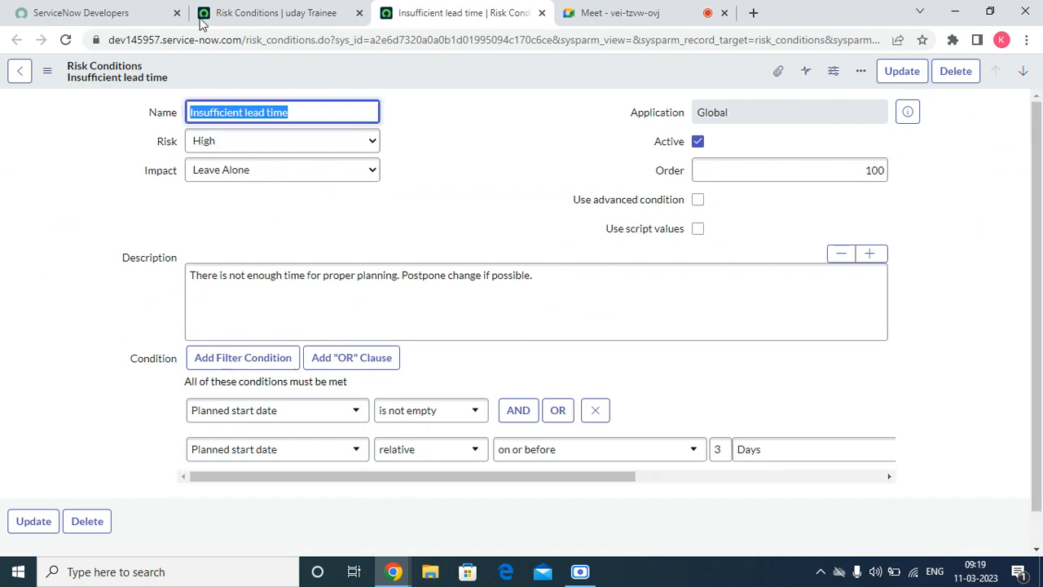
pyautogui.click(542, 12)
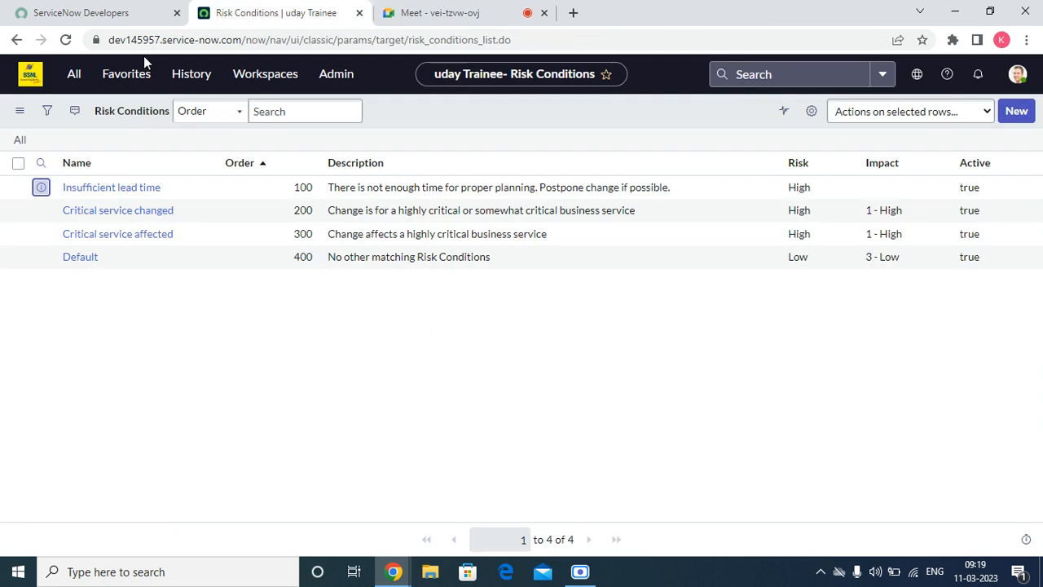
pyautogui.click(10, 41)
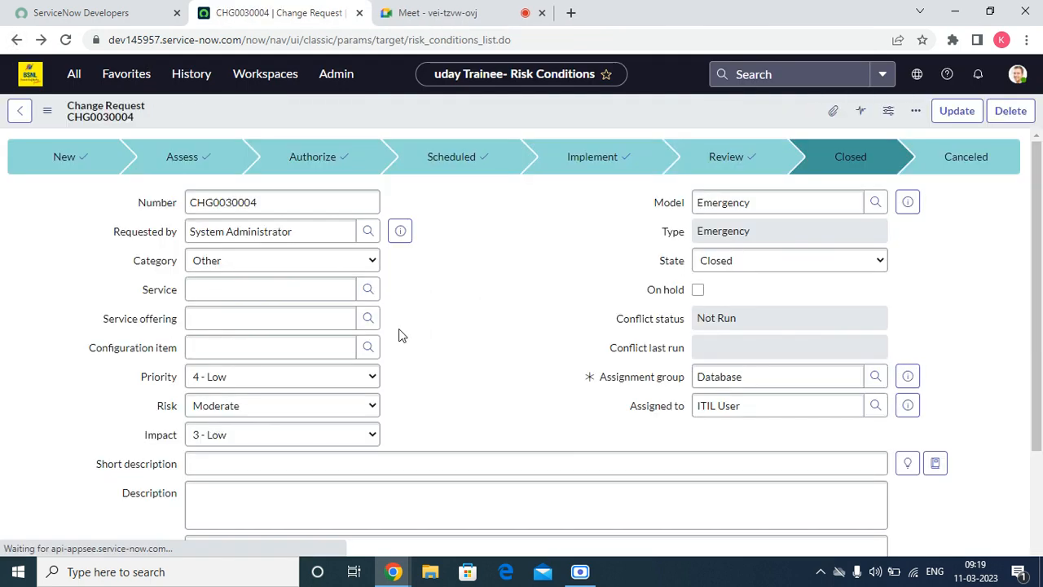
pyautogui.rightClick(452, 108)
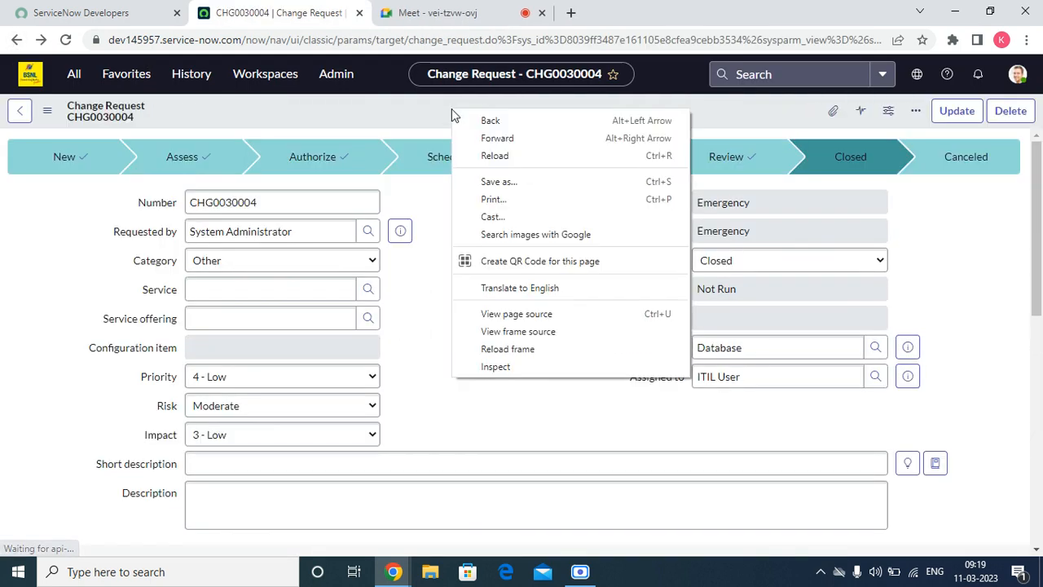
pyautogui.rightClick(422, 119)
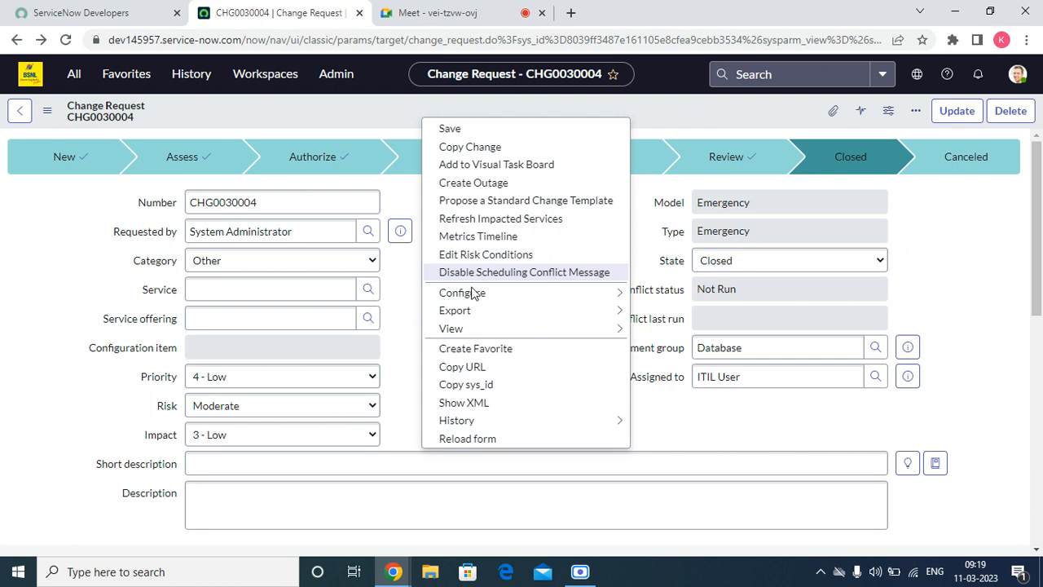
pyautogui.moveTo(472, 300)
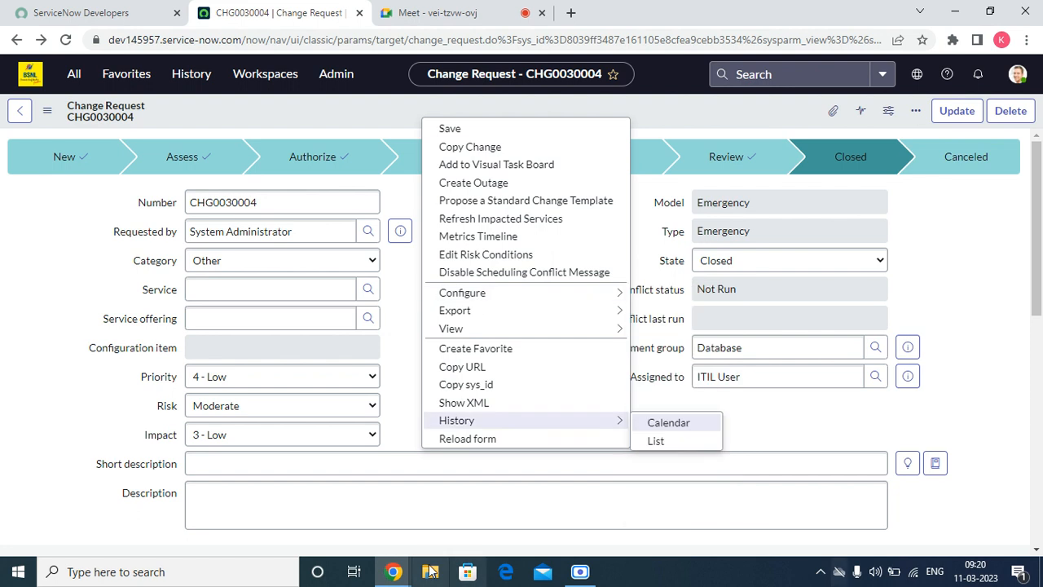
# Step: Dismiss the open actions menu and stop presenting the screen in Google Meet
pyautogui.click(409, 337)
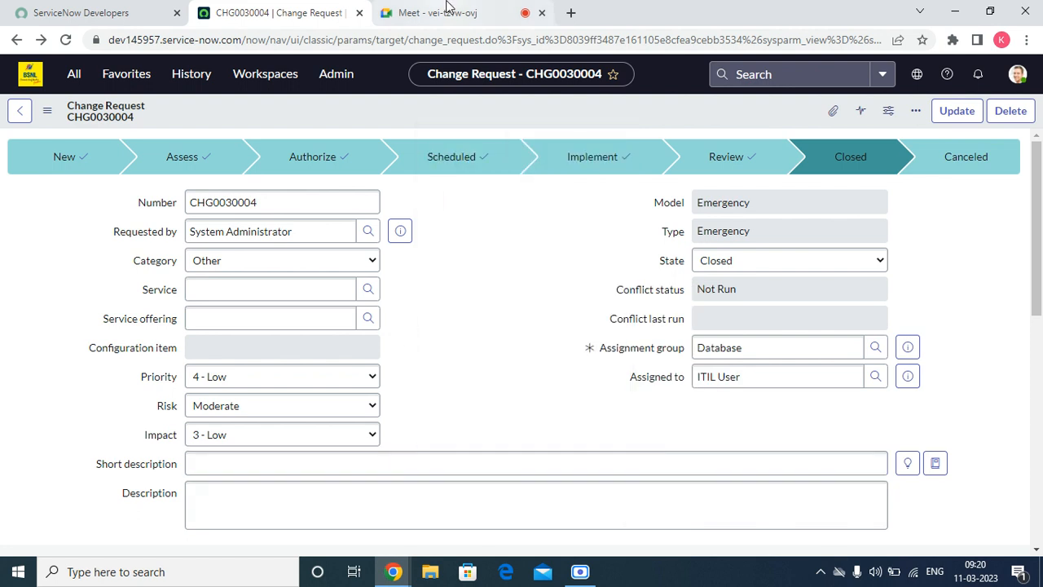
pyautogui.click(579, 571)
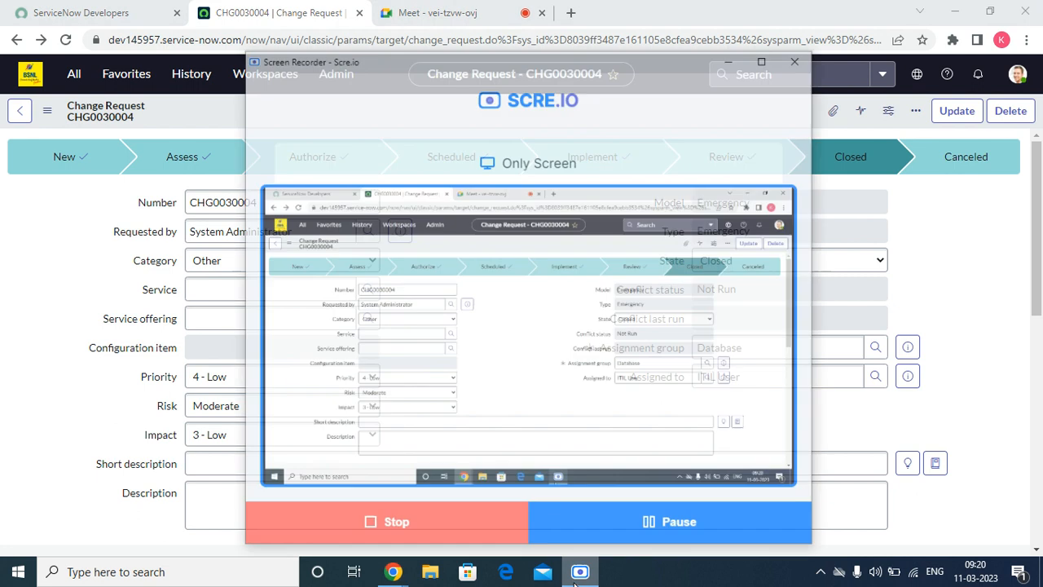
pyautogui.click(578, 575)
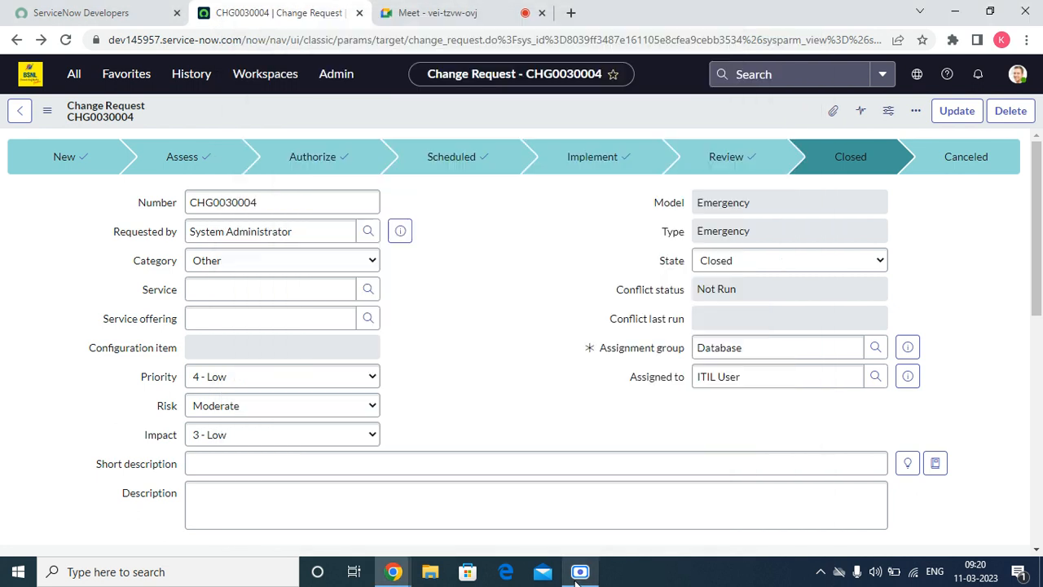
pyautogui.click(489, 11)
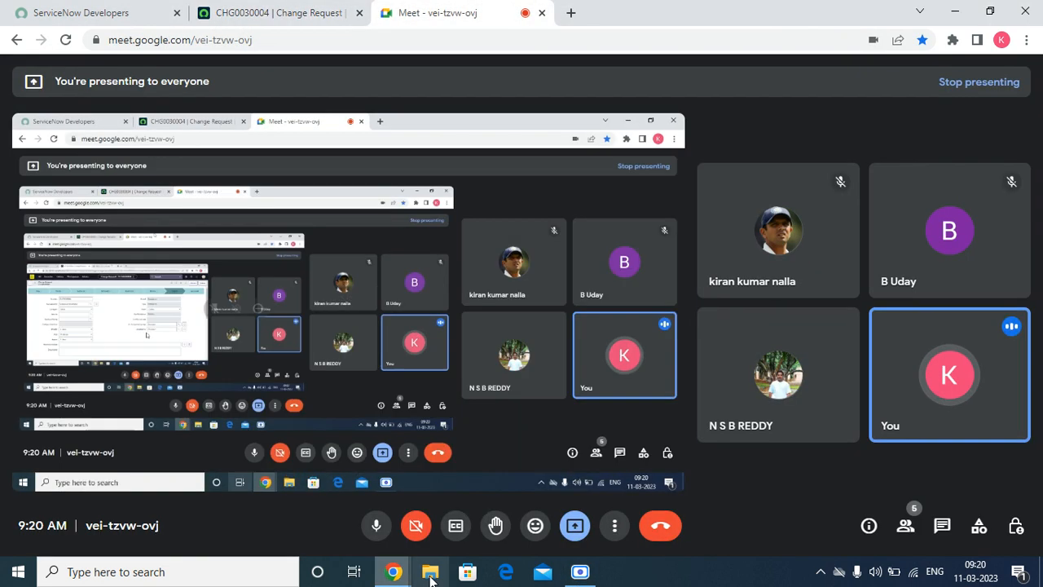
pyautogui.click(576, 525)
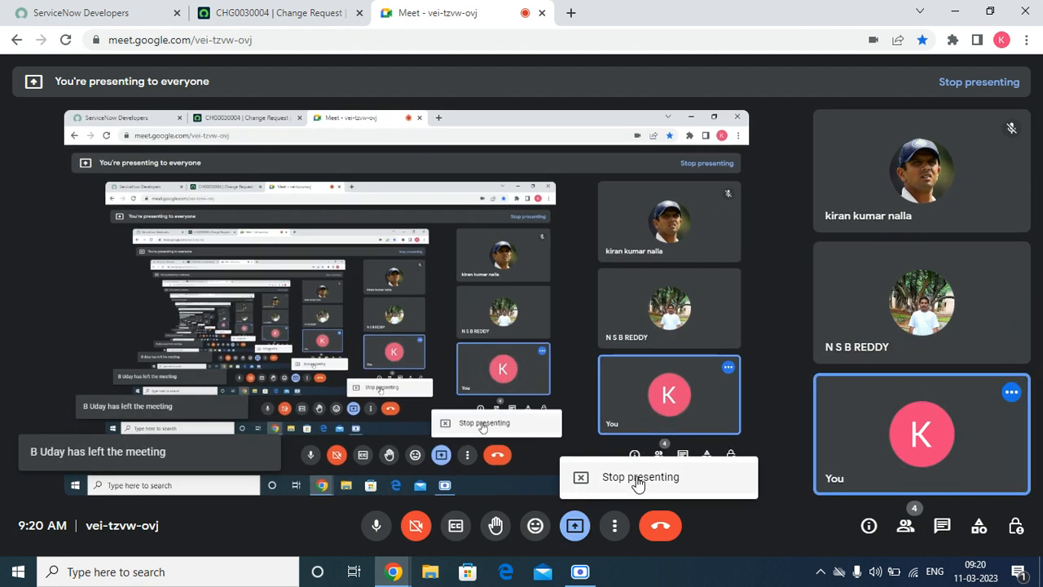
pyautogui.click(638, 479)
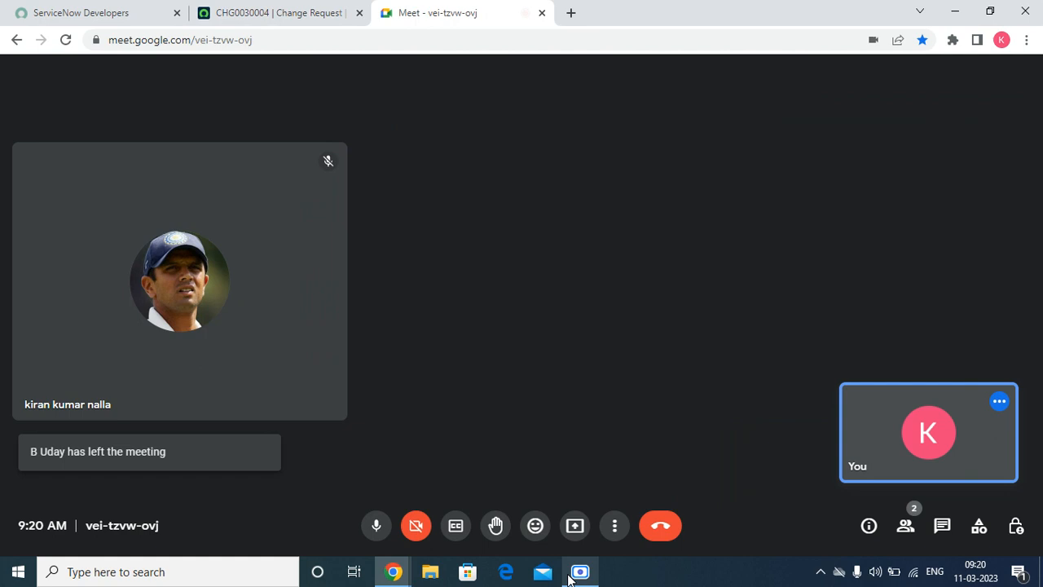
pyautogui.click(580, 572)
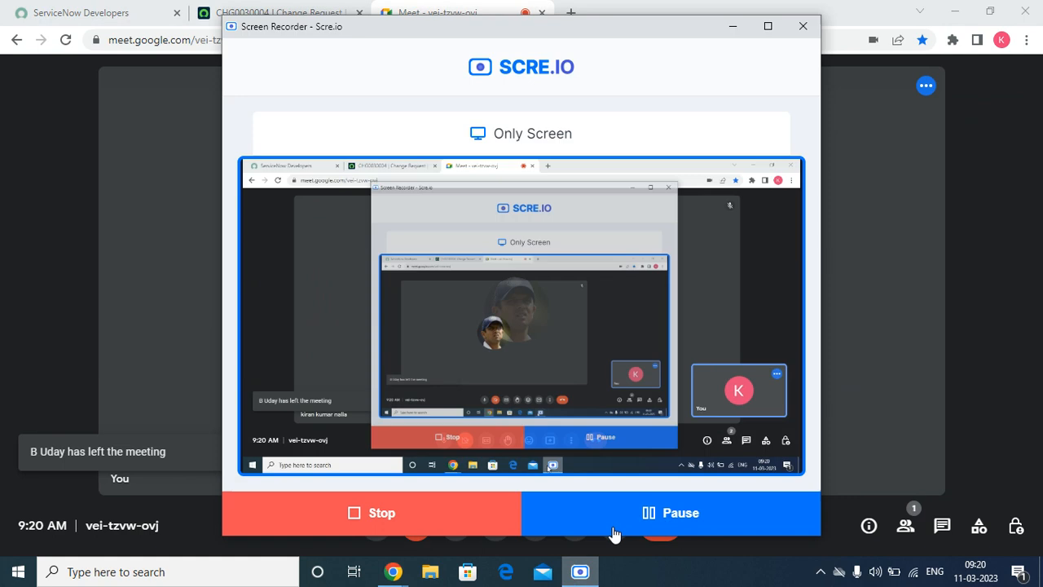